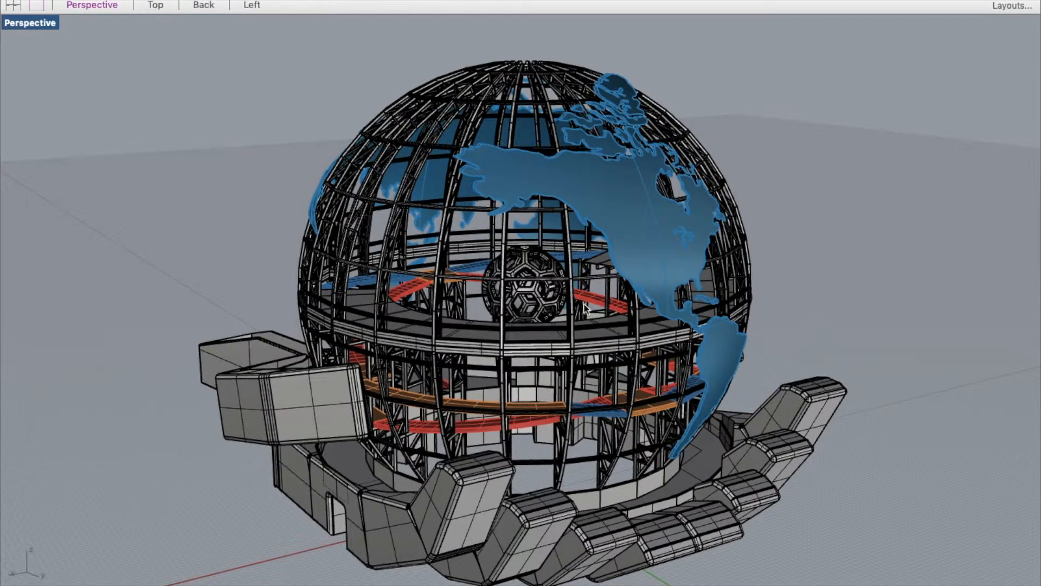
# Duplicate the model file and name the copy "The InnerSun Prototype 2019_03_27_1118"
pyautogui.moveTo(228, 0)
pyautogui.moveTo(82, 0)
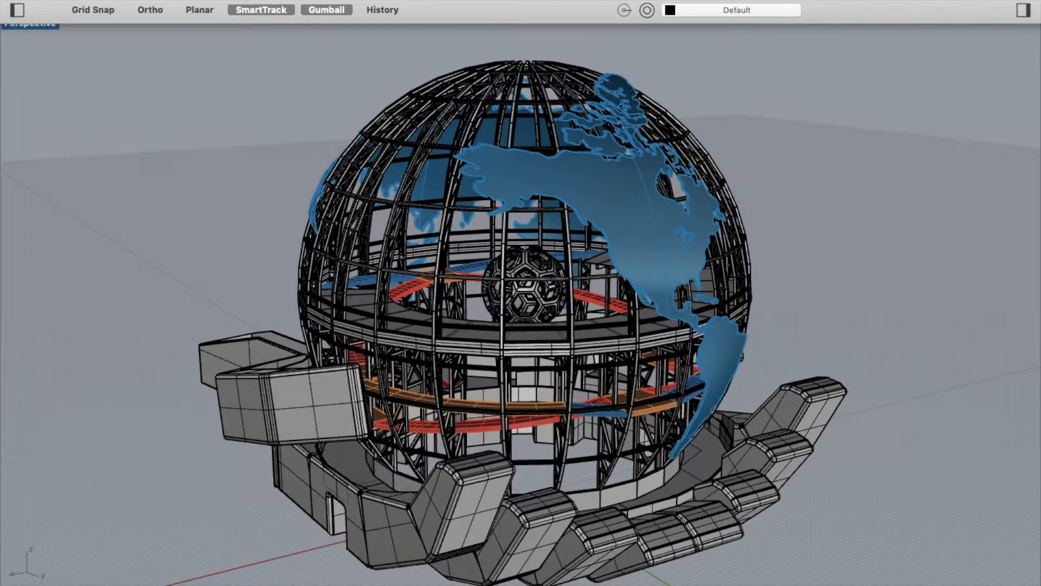
pyautogui.click(115, 1)
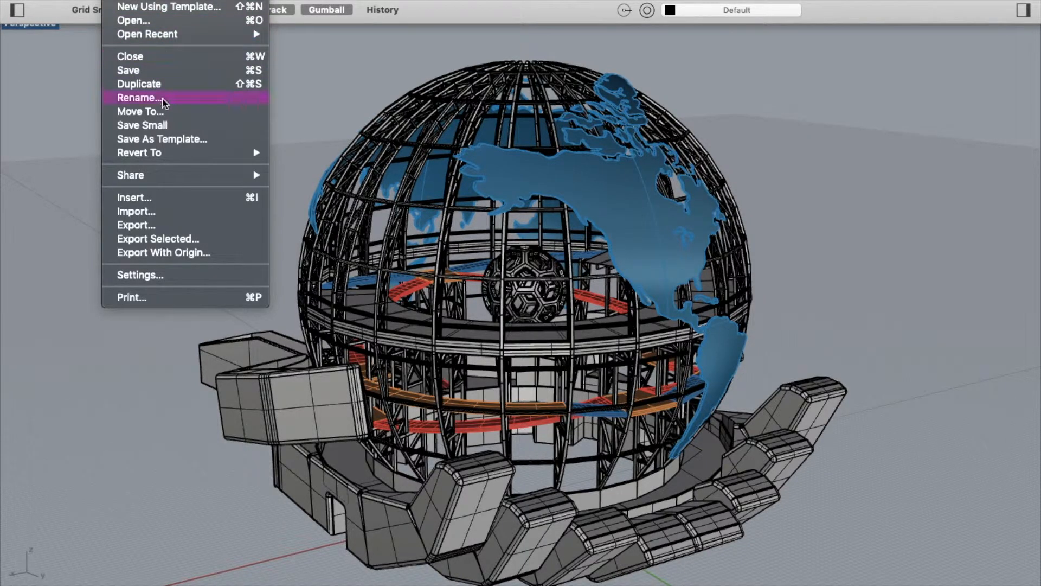
pyautogui.click(640, 69)
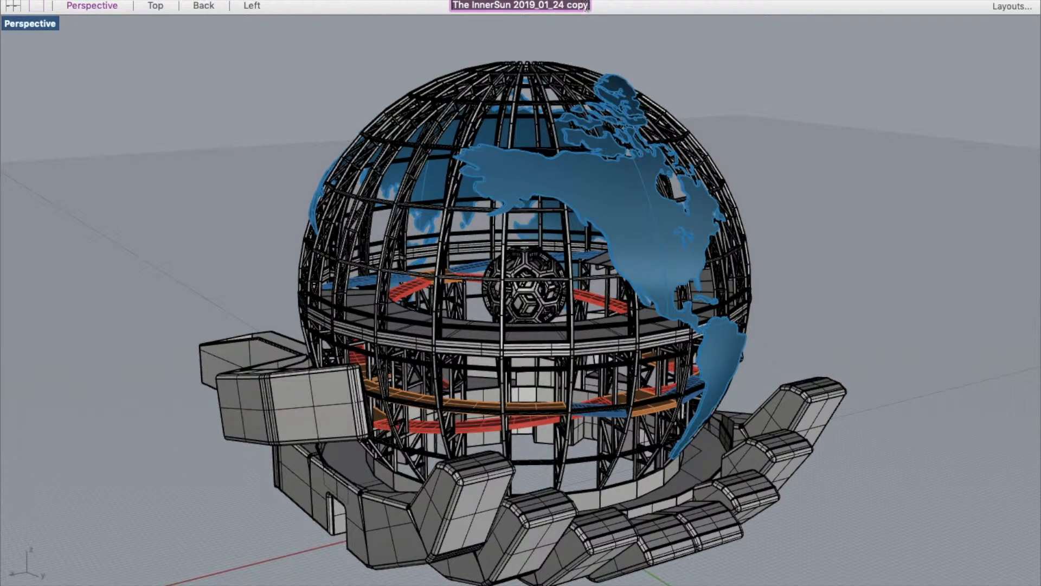
pyautogui.write('The Inner')
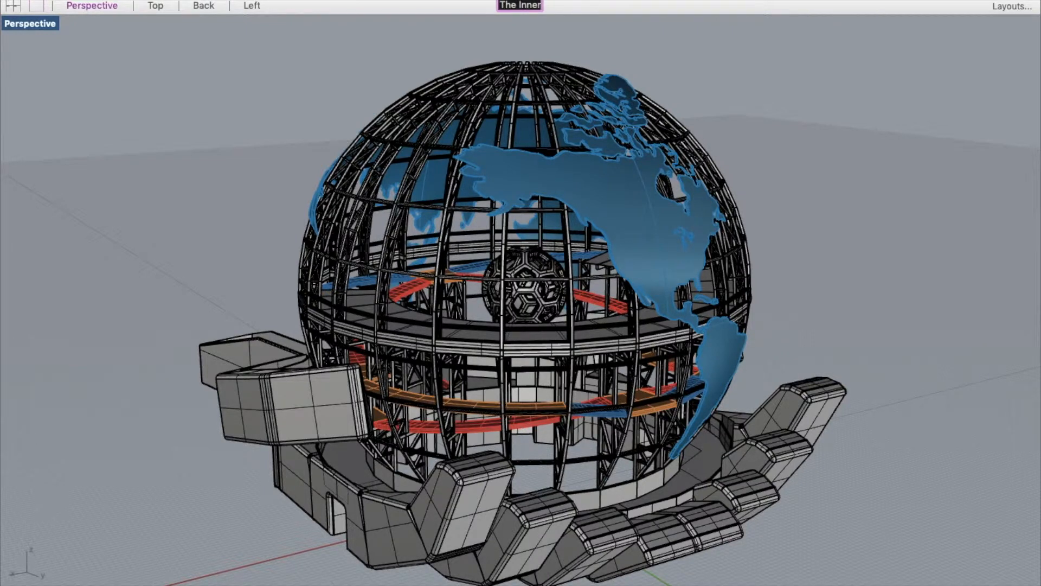
pyautogui.write('Sun')
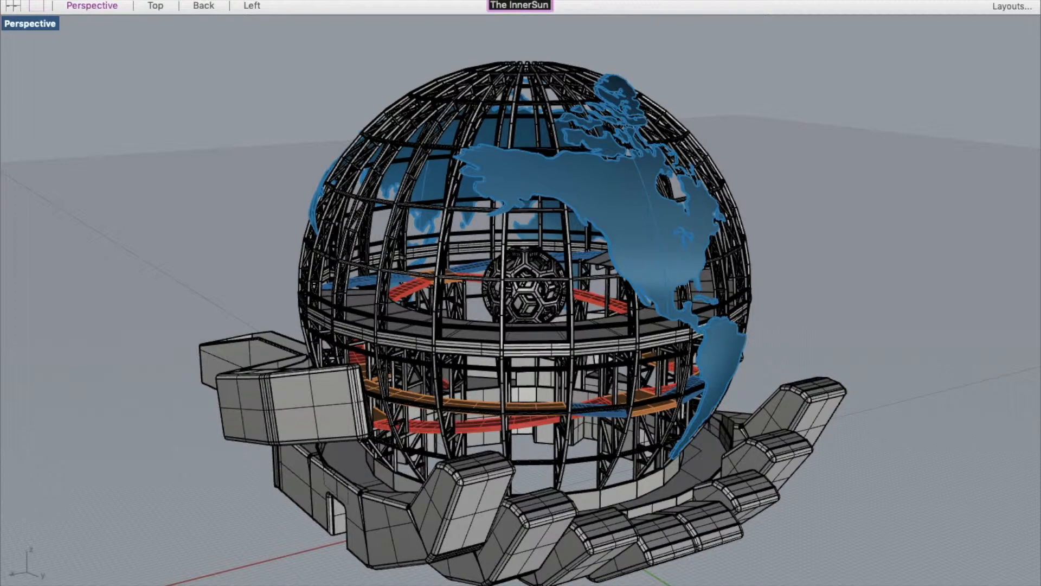
pyautogui.write(' Prototype 2019_03')
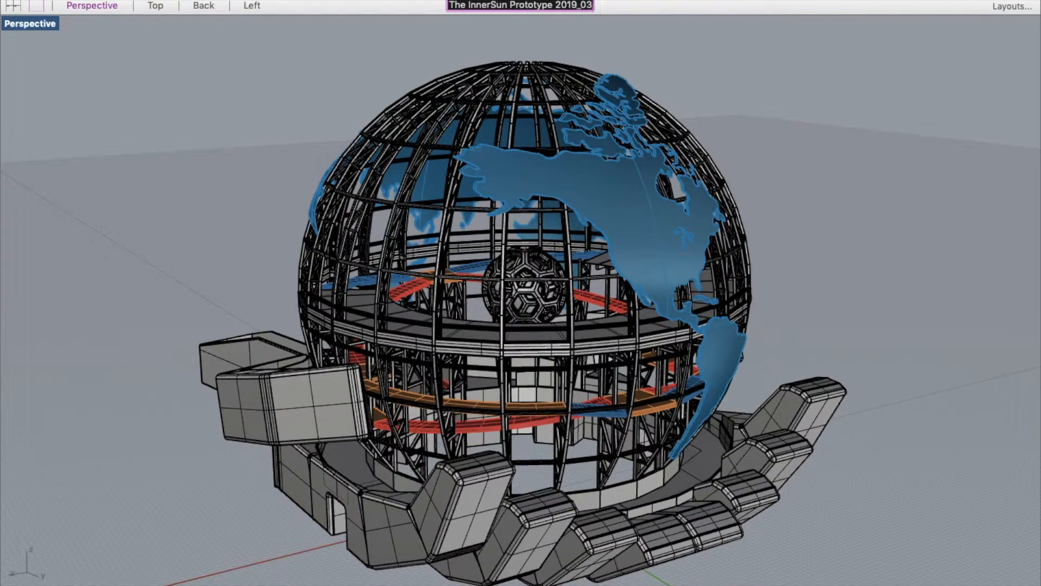
pyautogui.write('_27_')
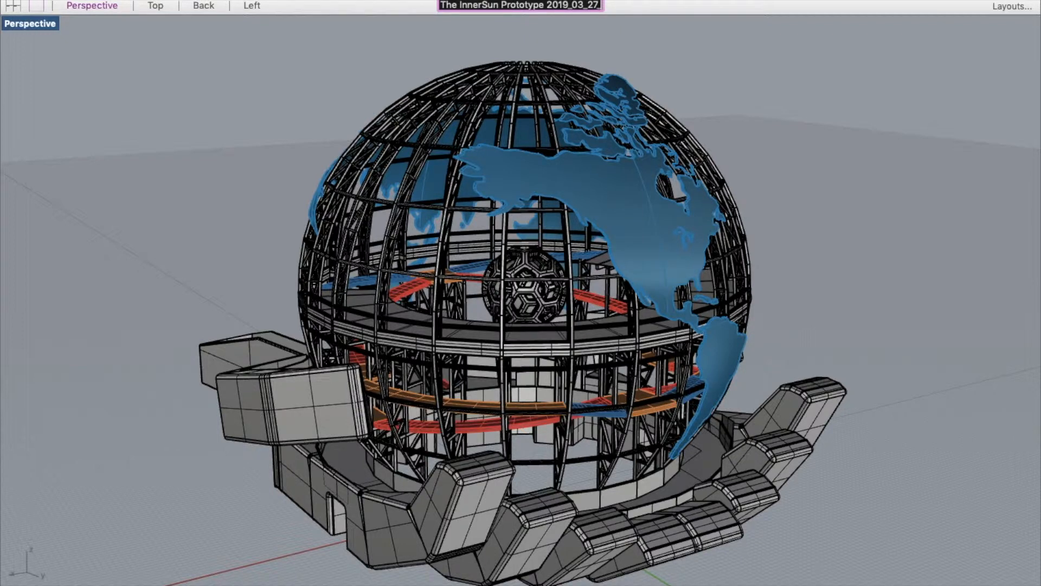
pyautogui.write('11')
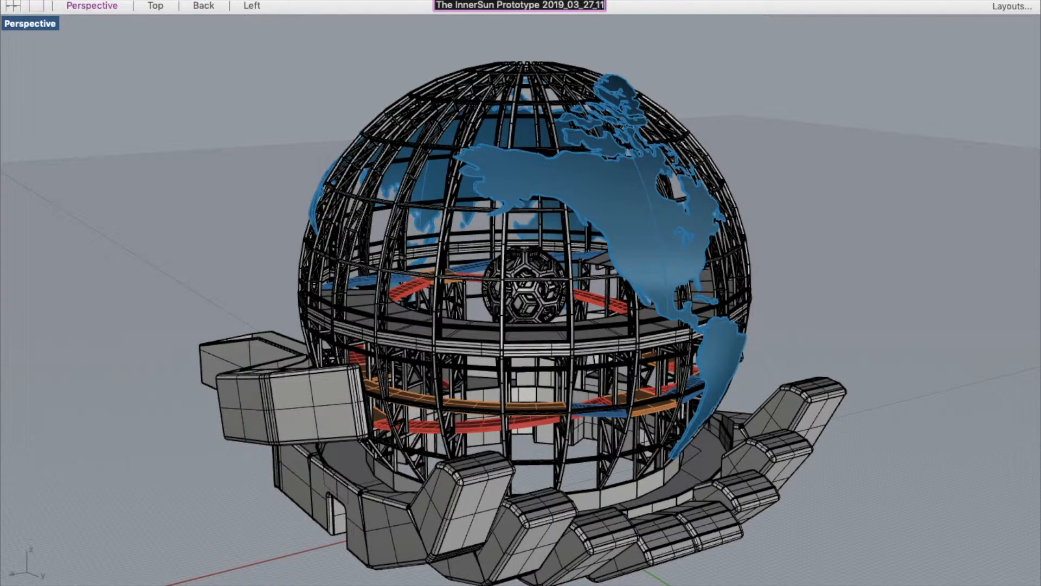
pyautogui.write('18')
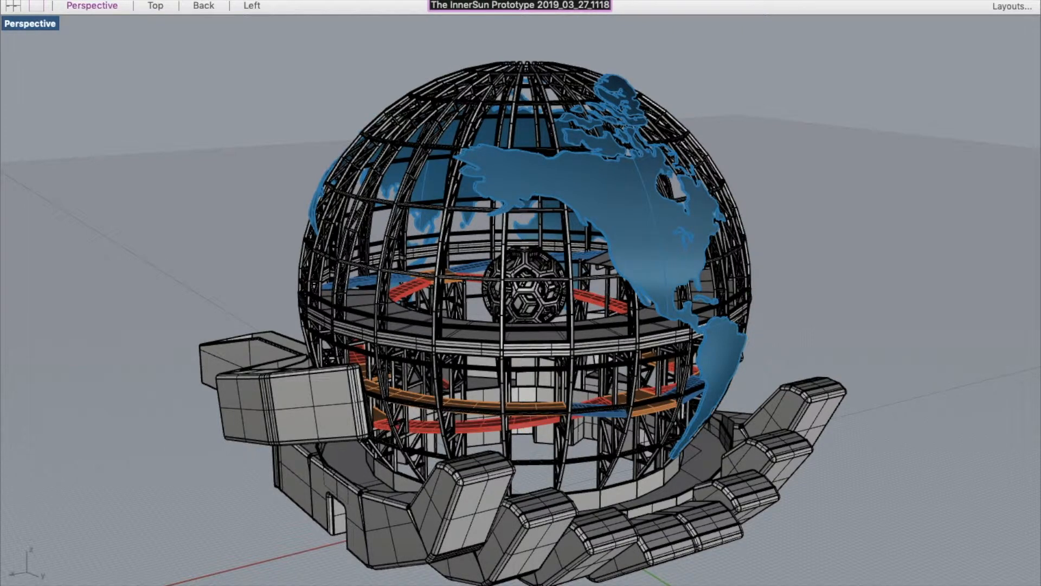
pyautogui.press('Return')
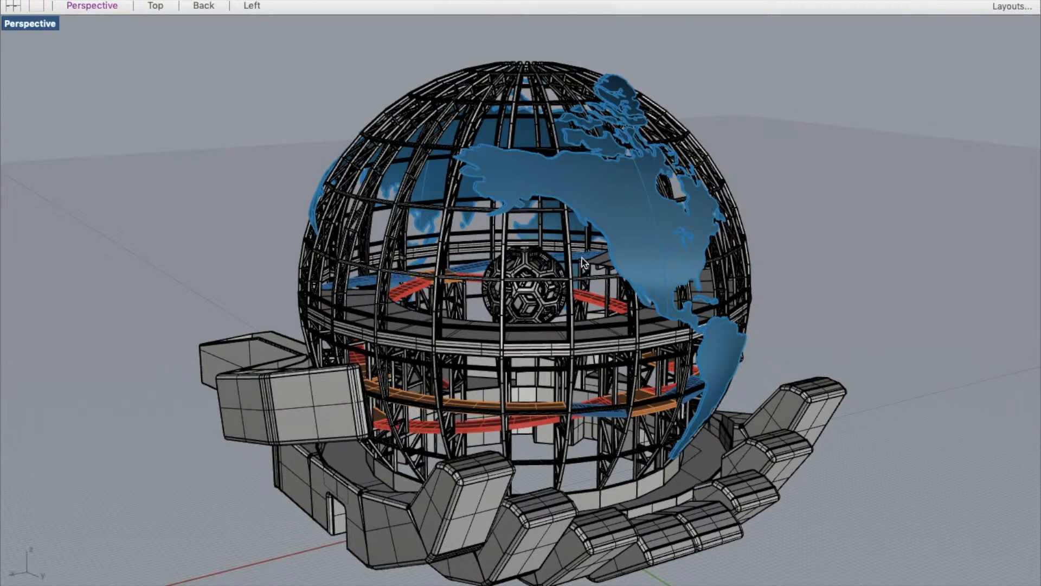
pyautogui.scroll(-5, 564, 268)
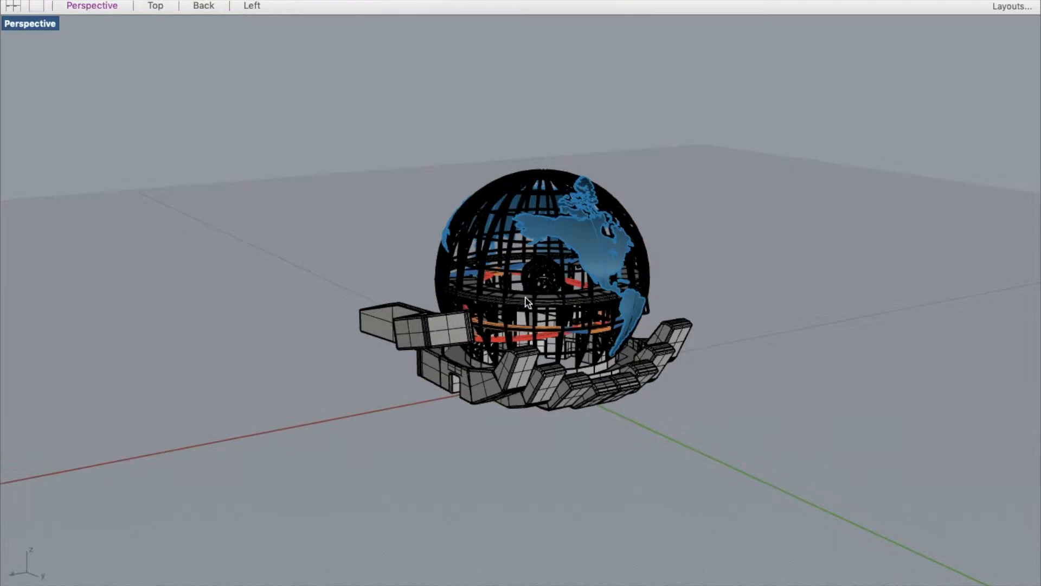
pyautogui.scroll(3, 590, 267)
pyautogui.scroll(2, 590, 267)
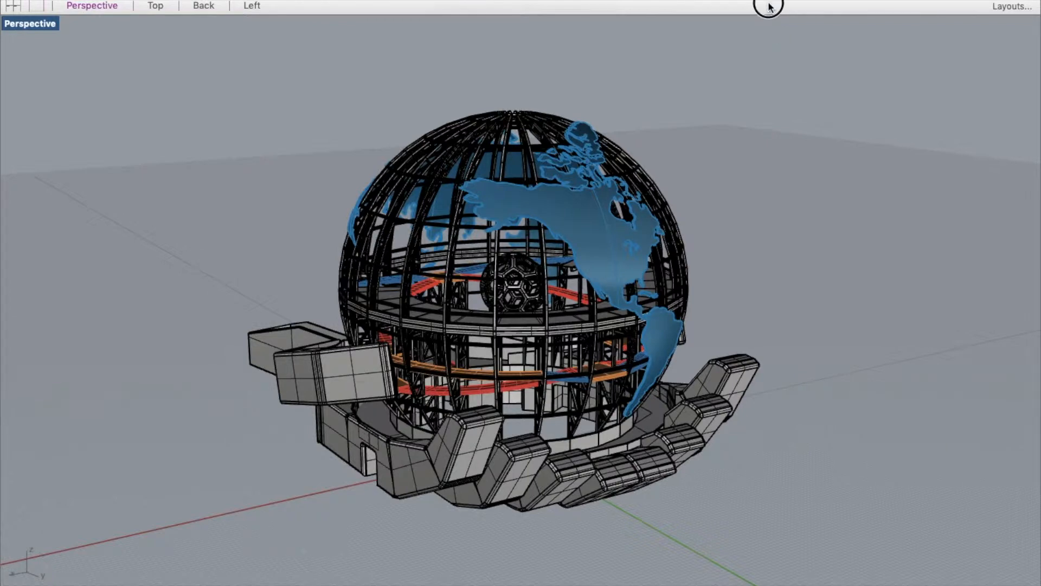
pyautogui.moveTo(768, 1)
pyautogui.moveTo(390, 265); pyautogui.dragTo(497, 270, button='right')
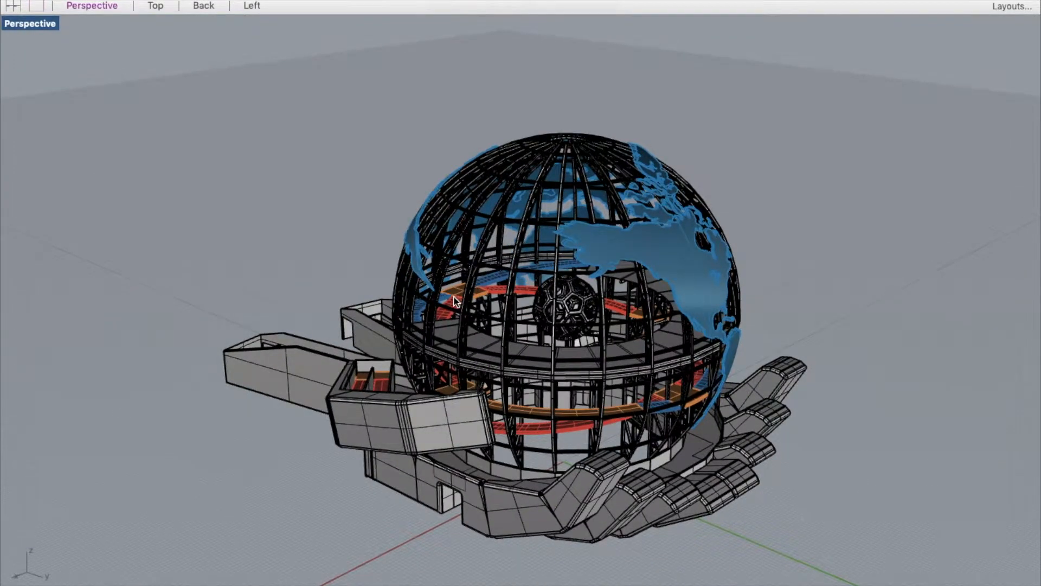
pyautogui.scroll(-3, 629, 263)
pyautogui.scroll(3, 629, 263)
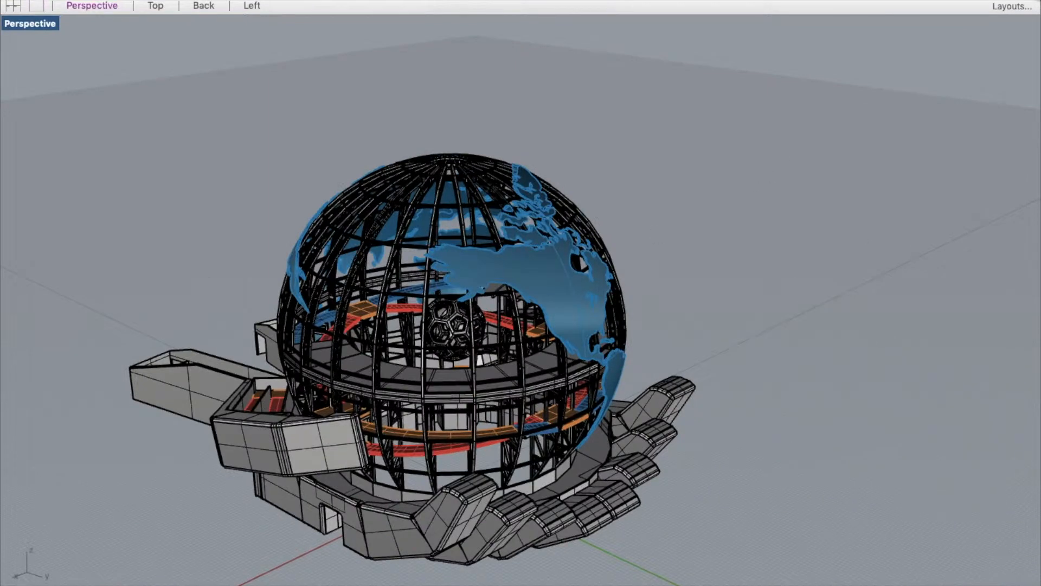
# Show the layer list and hide the Wrist, Fingers, Inner Sun, Thumb and Palm Deck layers
pyautogui.moveTo(1026, 18)
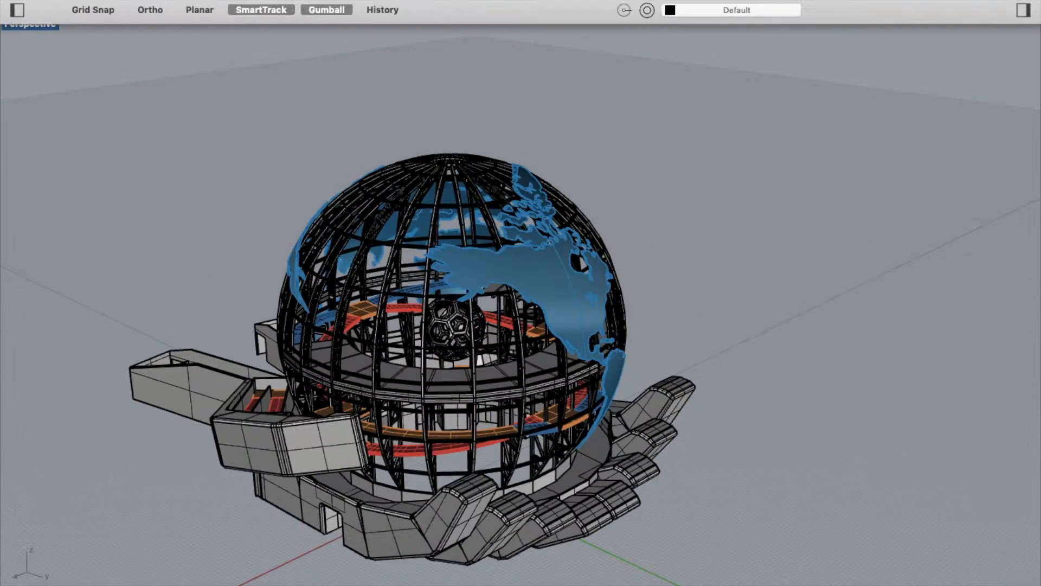
pyautogui.click(1025, 13)
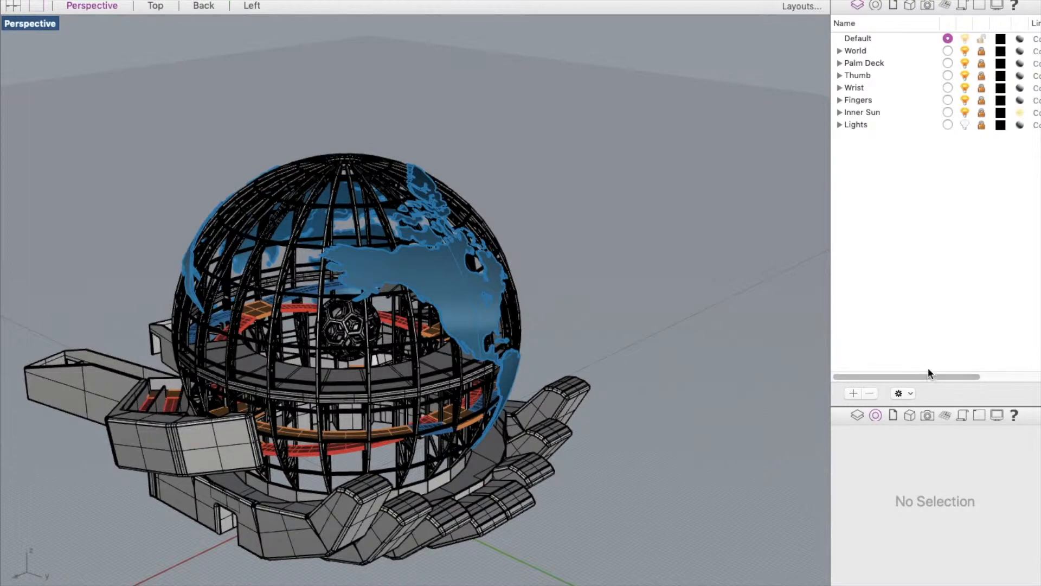
pyautogui.click(910, 395)
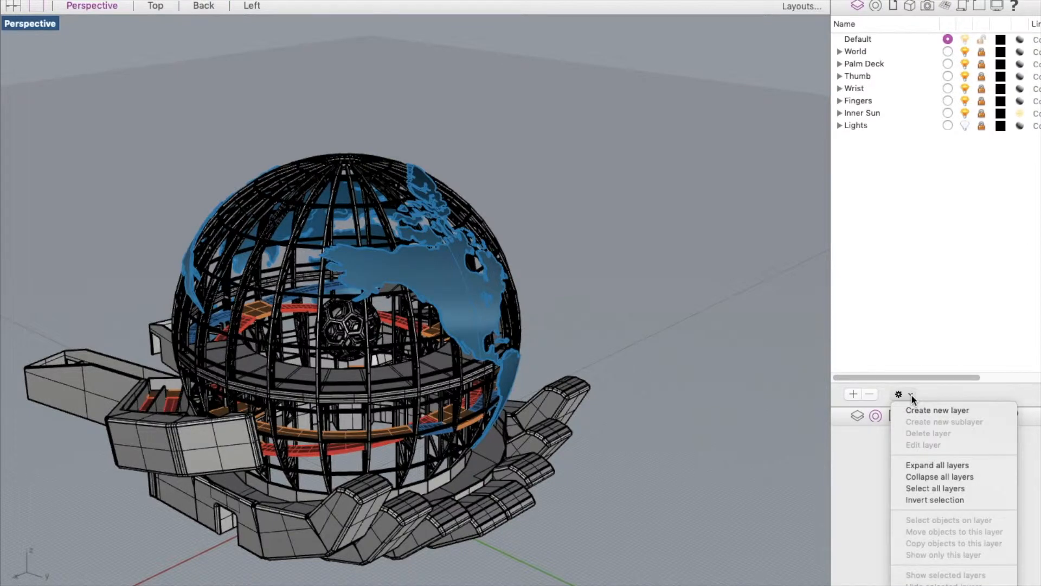
pyautogui.click(906, 257)
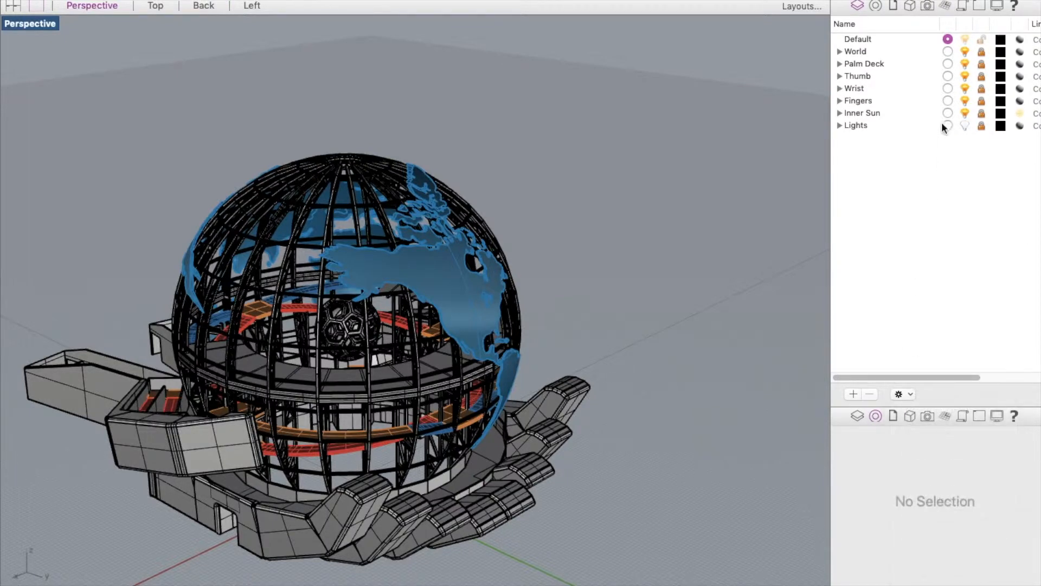
pyautogui.click(965, 89)
pyautogui.click(965, 101)
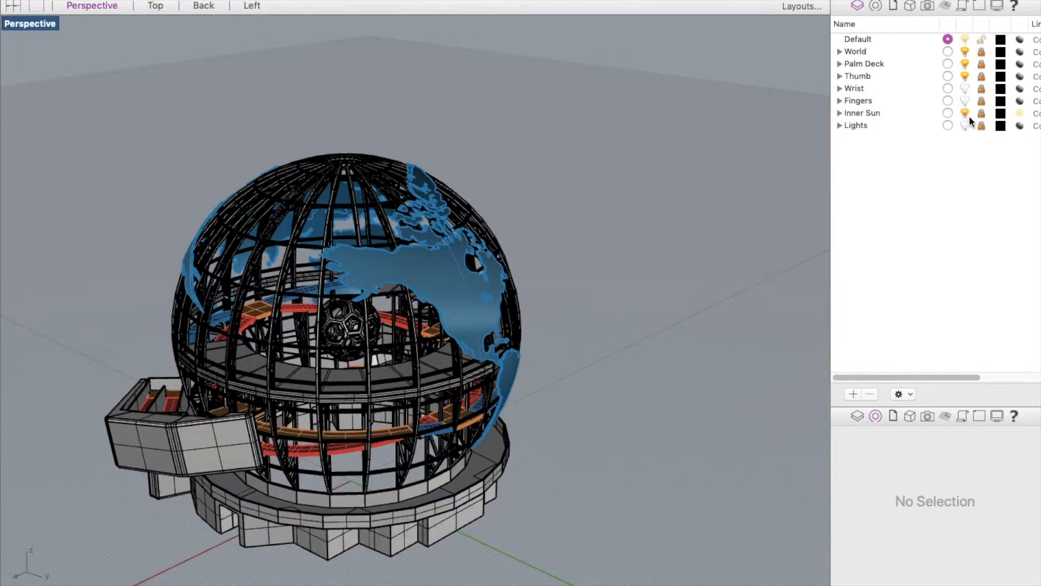
pyautogui.click(964, 113)
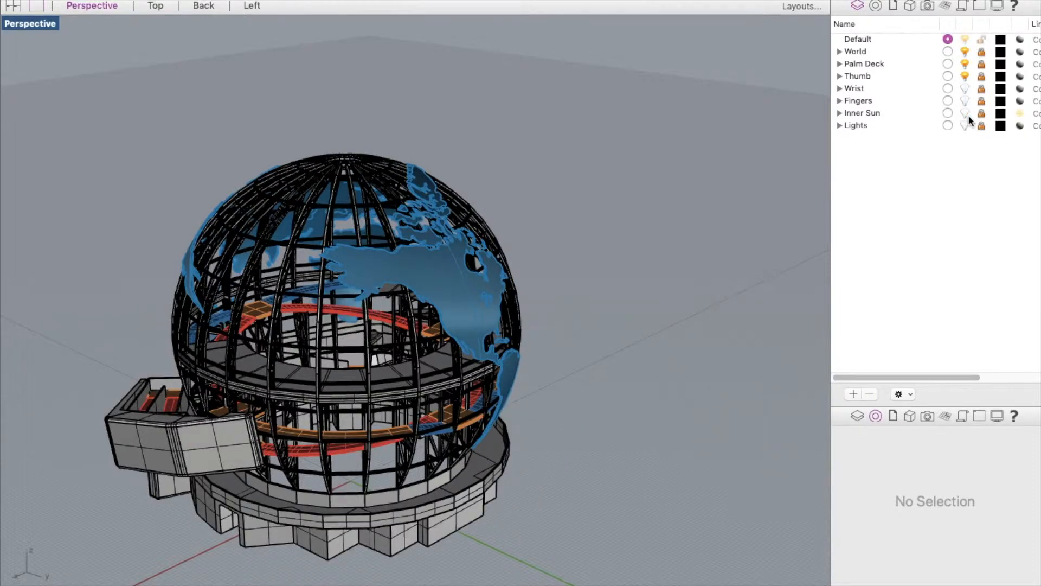
pyautogui.click(965, 76)
pyautogui.click(964, 64)
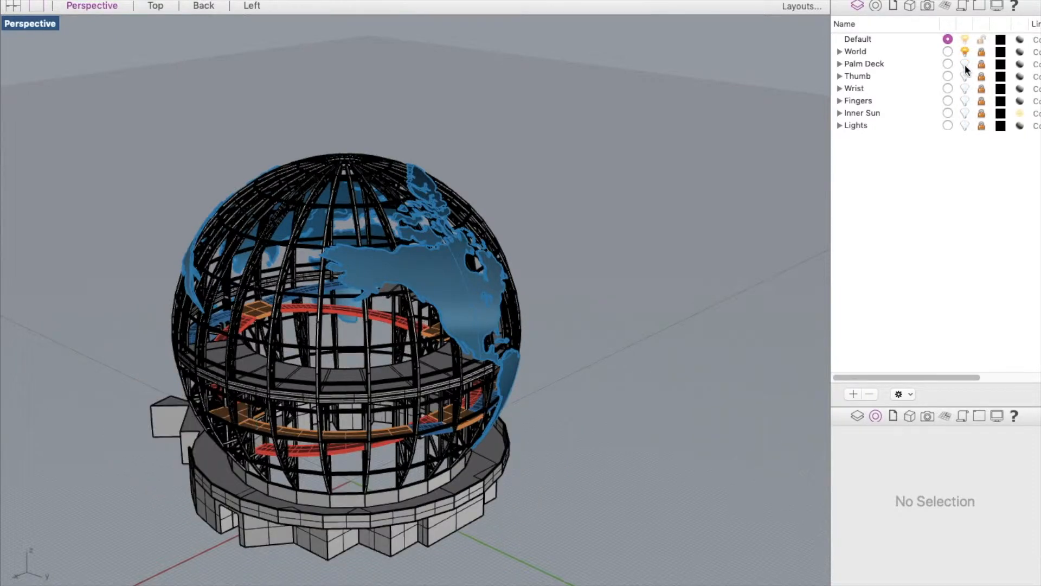
# Hide the Globe, Equator, Latitude, BRC and Ramps sublayers of World, leaving only its truss sublayers shown
pyautogui.click(839, 52)
pyautogui.click(965, 137)
pyautogui.click(964, 126)
pyautogui.click(965, 113)
pyautogui.click(965, 101)
pyautogui.click(965, 88)
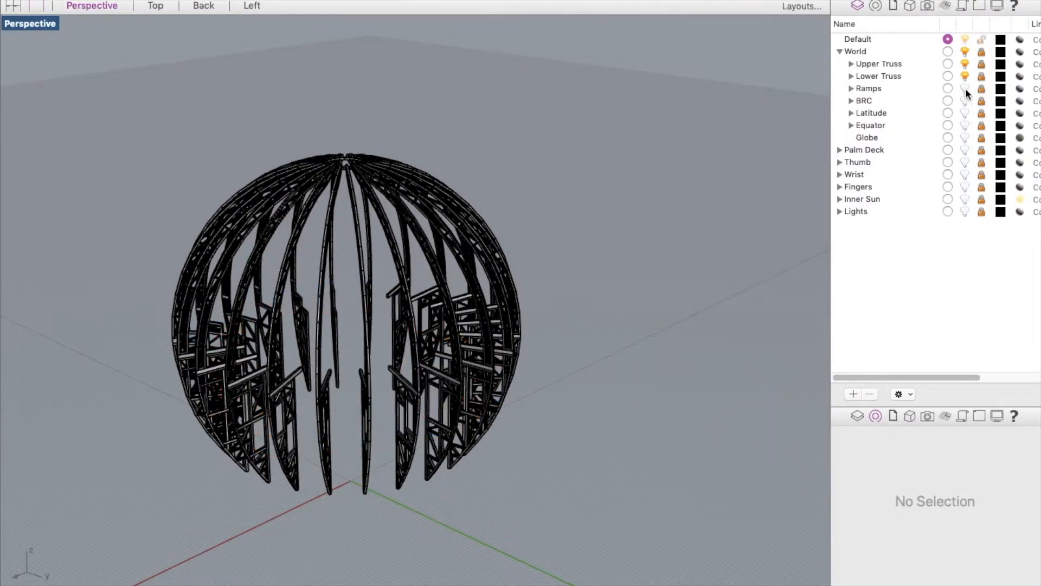
# Examine the globe's upper and lower trusses from several distances and angles
pyautogui.scroll(-4, 565, 325)
pyautogui.scroll(3, 507, 330)
pyautogui.scroll(5, 507, 331)
pyautogui.scroll(-6, 486, 334)
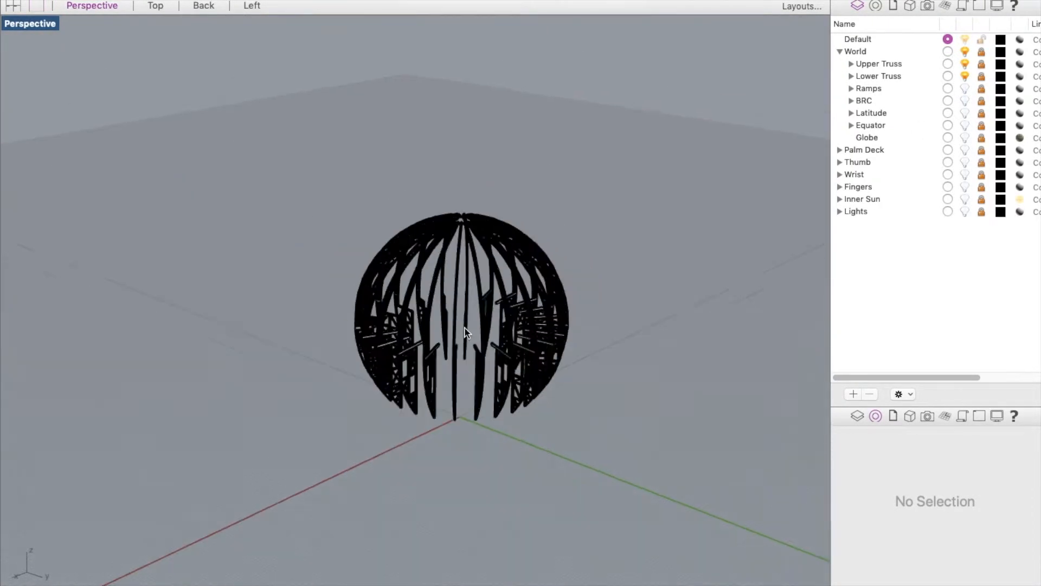
pyautogui.scroll(4, 461, 320)
pyautogui.scroll(4, 462, 298)
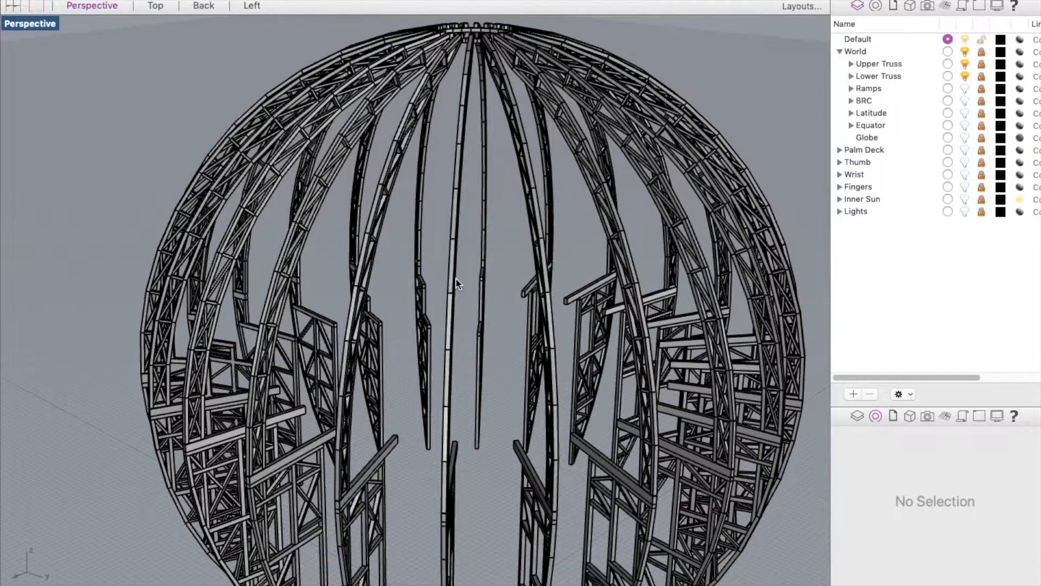
pyautogui.scroll(-2, 454, 258)
pyautogui.scroll(-2, 454, 257)
pyautogui.moveTo(529, 222); pyautogui.dragTo(408, 261, button='right')
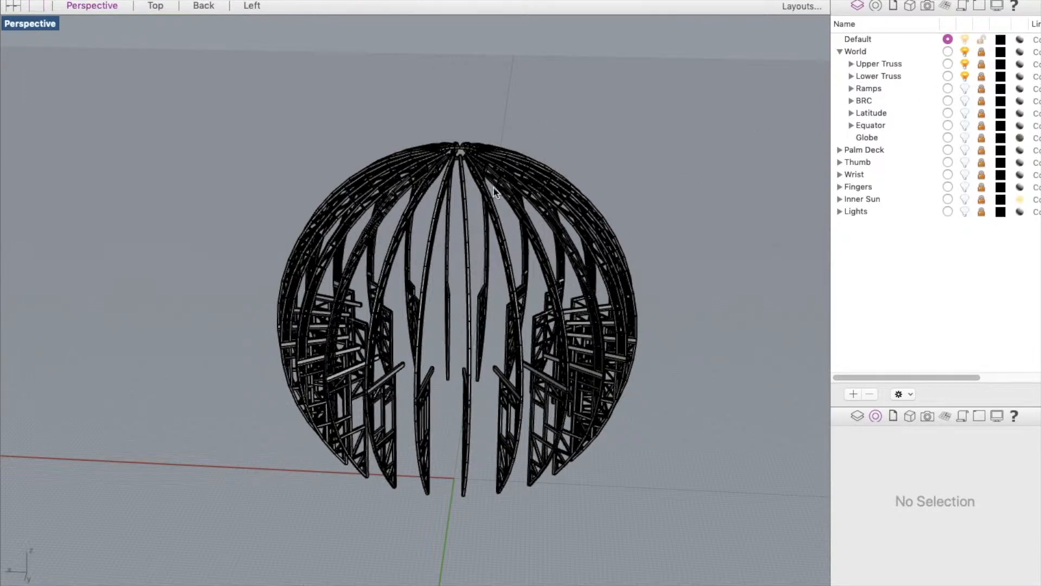
pyautogui.scroll(-2, 399, 287)
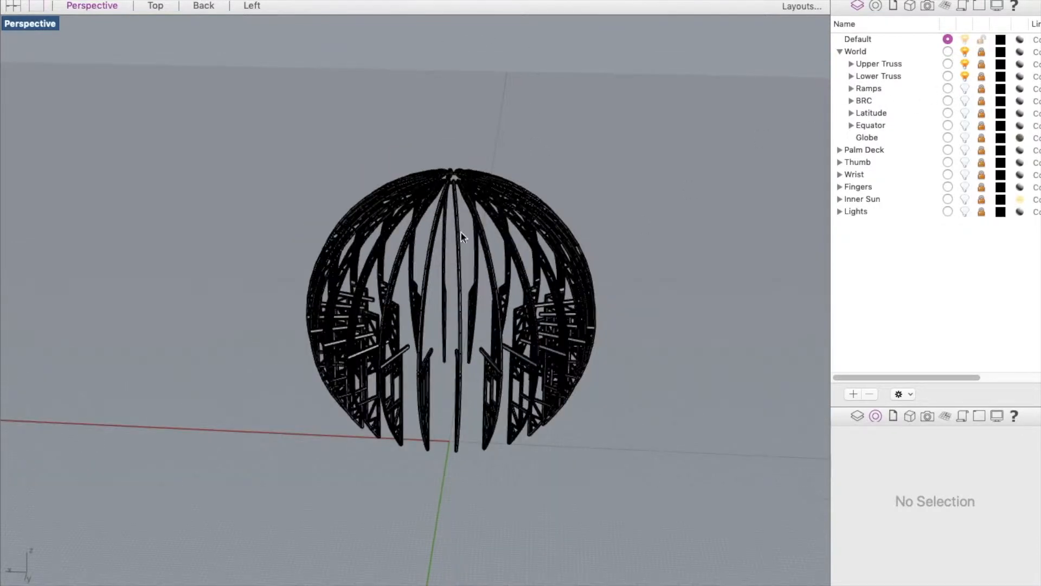
pyautogui.scroll(2, 456, 199)
pyautogui.scroll(2, 456, 203)
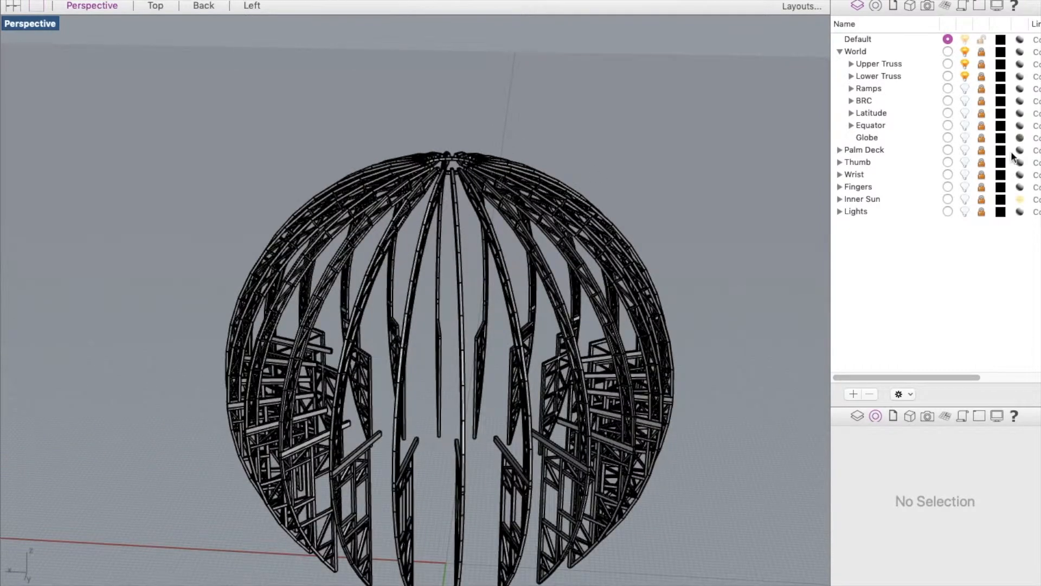
# Hide the Upper Truss layer and unlock the World and Lower Truss layers, including the T-1-6, 19-24 sublayer
pyautogui.click(964, 64)
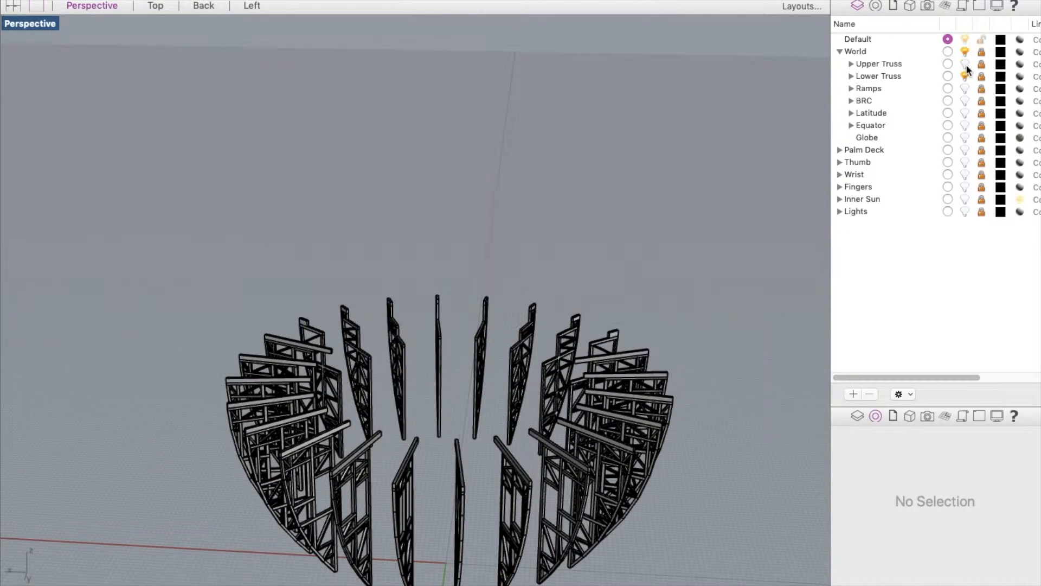
pyautogui.click(851, 76)
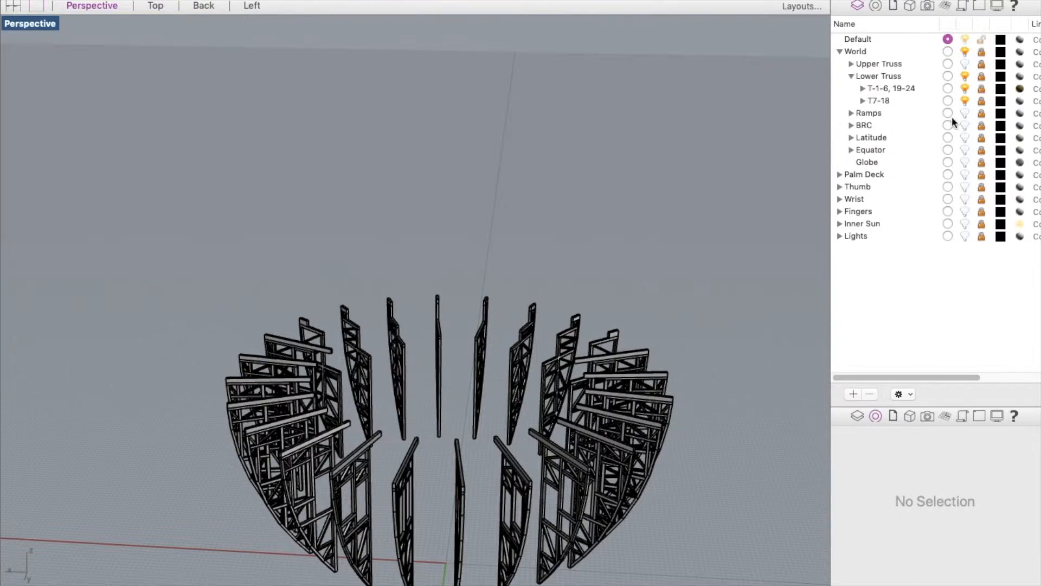
pyautogui.click(981, 76)
pyautogui.click(980, 52)
pyautogui.click(981, 88)
# Inspect the lower trusses and the sublayers of T-1-6, 19-24, briefly showing and re-hiding the Curve layer of T1 & 24
pyautogui.click(863, 89)
pyautogui.moveTo(651, 196); pyautogui.dragTo(632, 338, button='right')
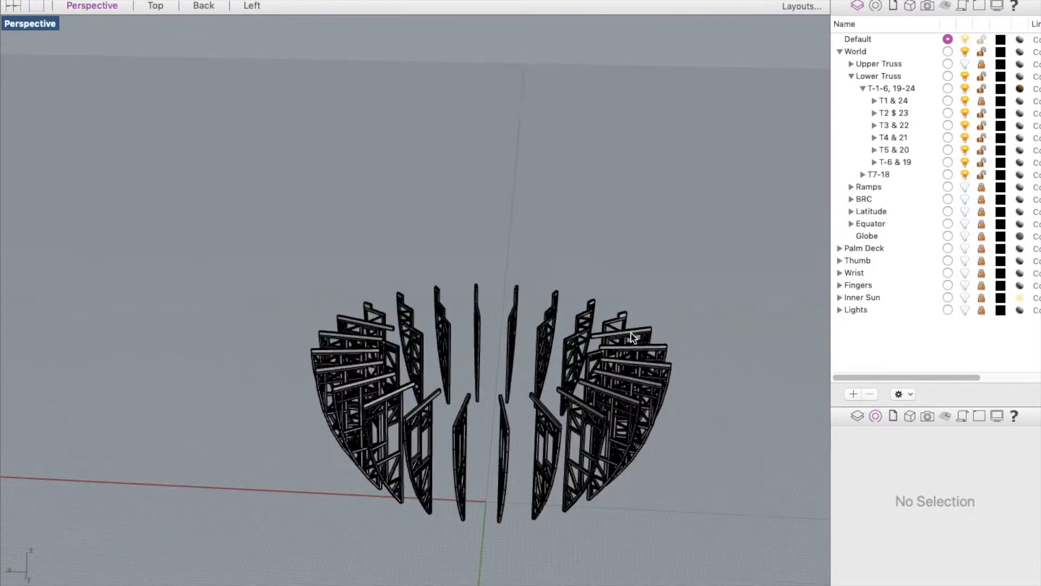
pyautogui.scroll(6, 614, 446)
pyautogui.moveTo(731, 393); pyautogui.dragTo(595, 352, button='right')
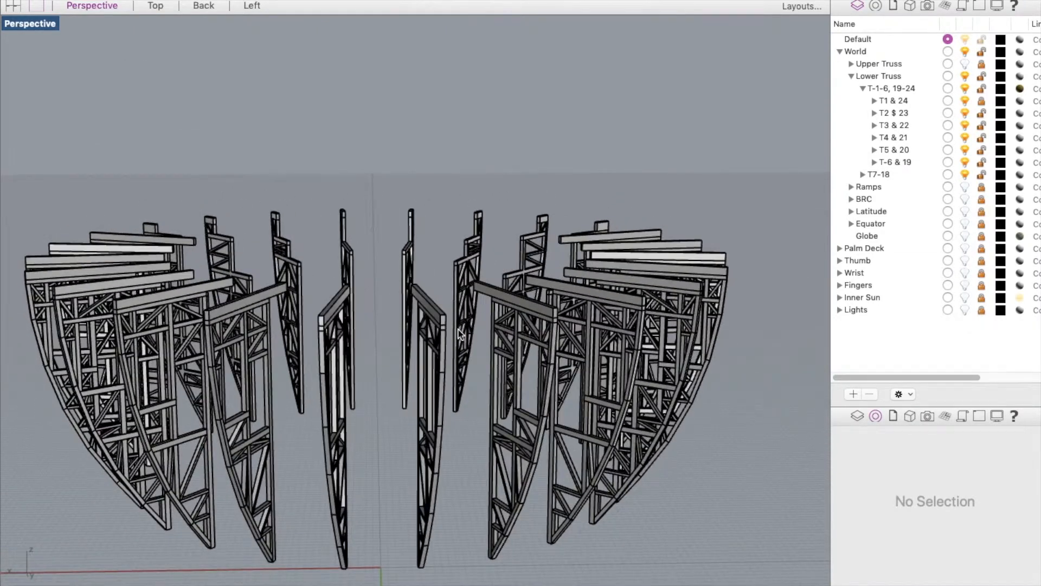
pyautogui.moveTo(434, 321); pyautogui.dragTo(445, 328, button='right')
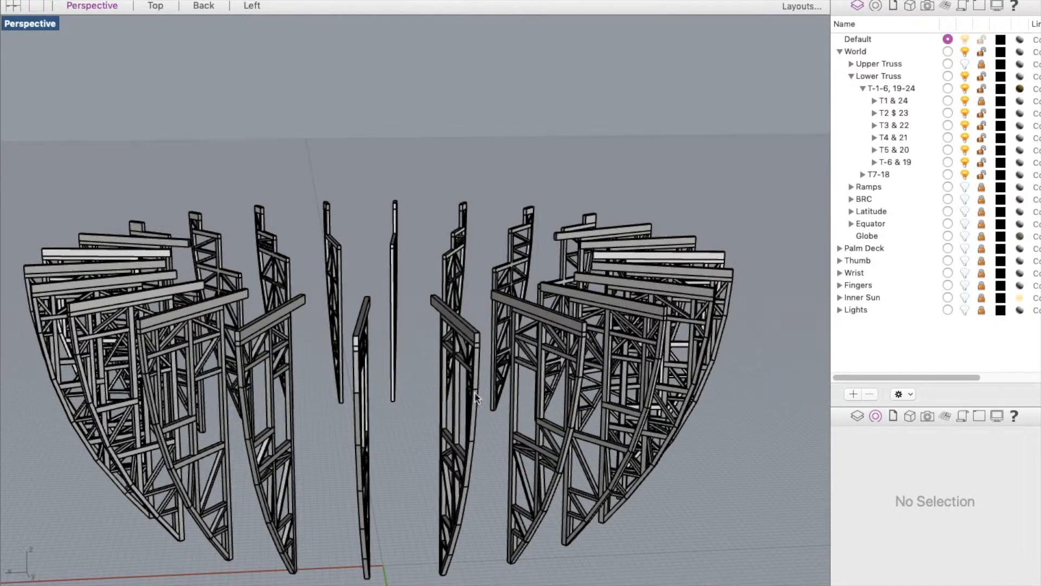
pyautogui.click(874, 101)
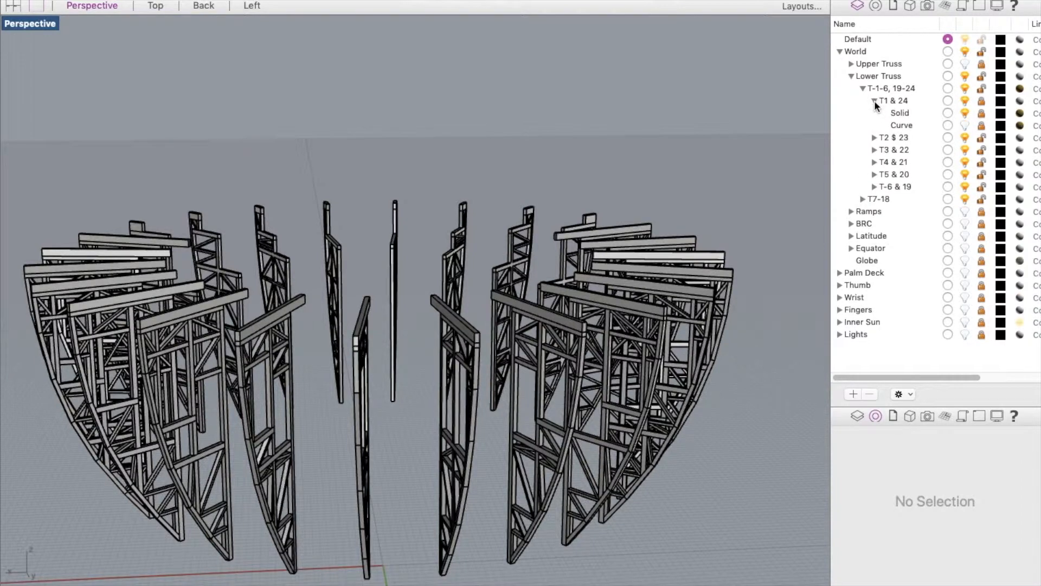
pyautogui.click(964, 126)
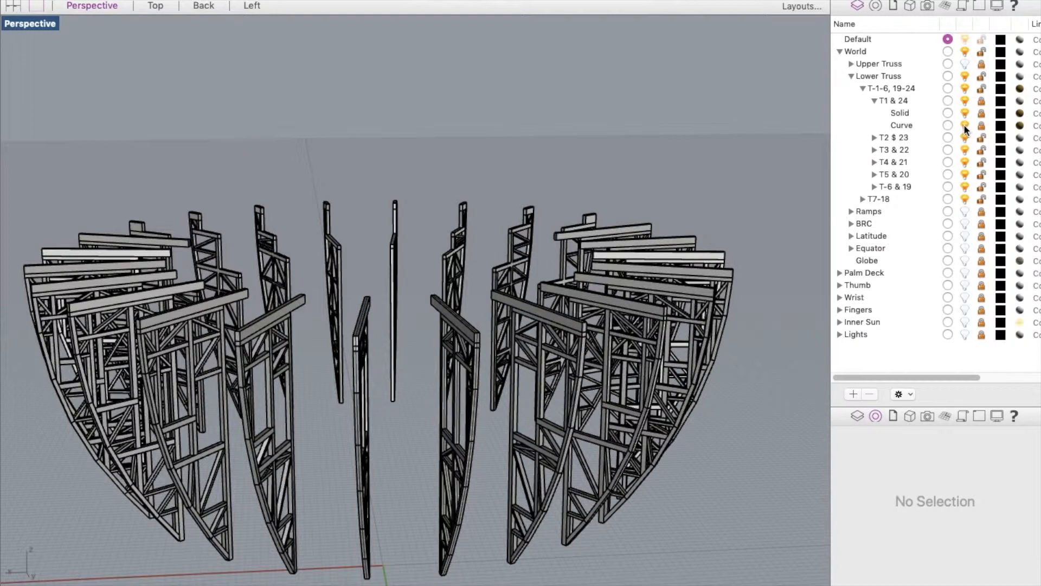
pyautogui.click(964, 126)
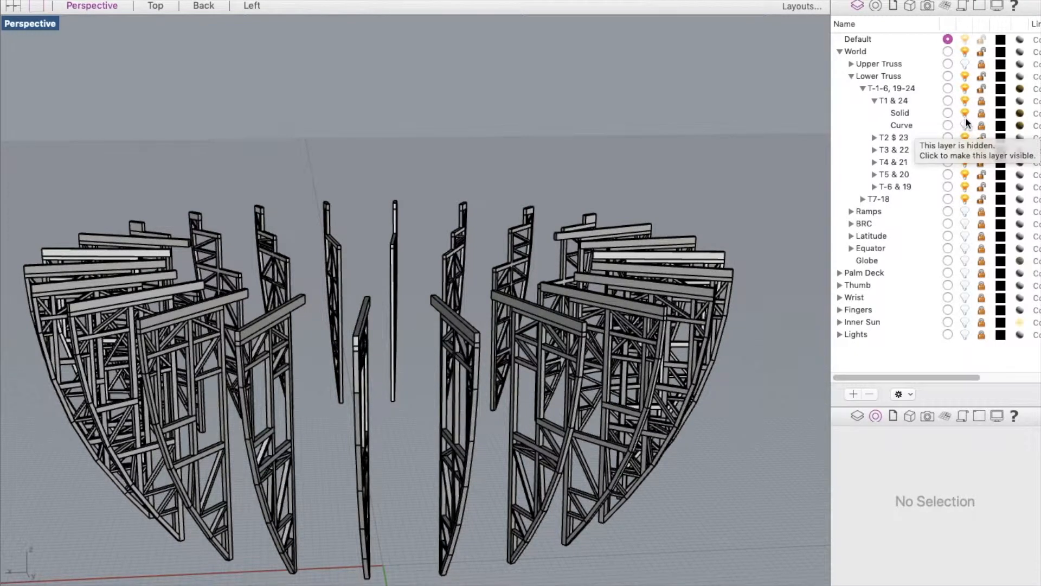
# Hide the Solid sublayer of T1 & 24 and show its Curve sublayer instead
pyautogui.click(964, 114)
pyautogui.click(965, 126)
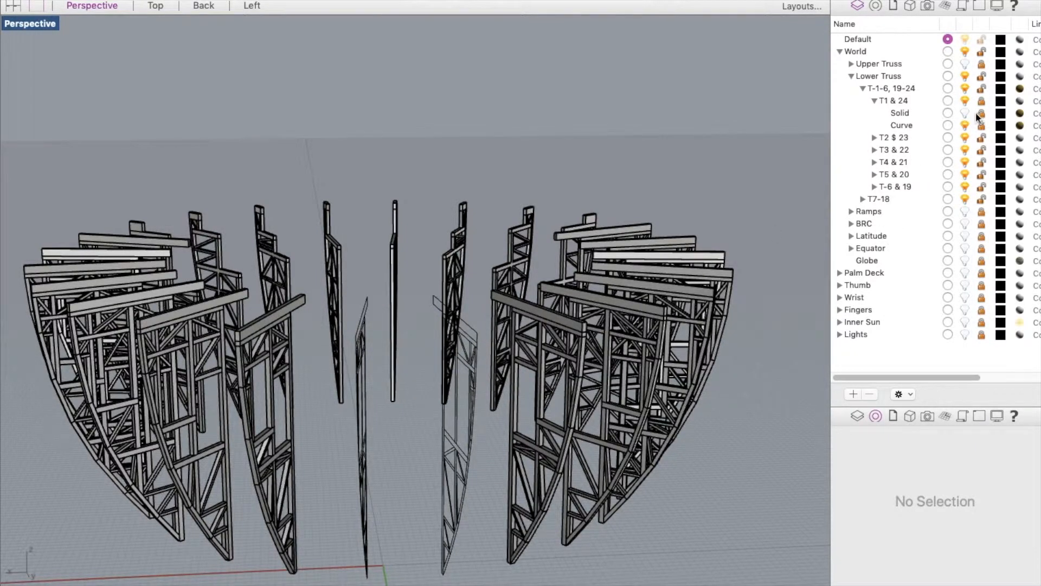
pyautogui.click(874, 138)
pyautogui.click(874, 138)
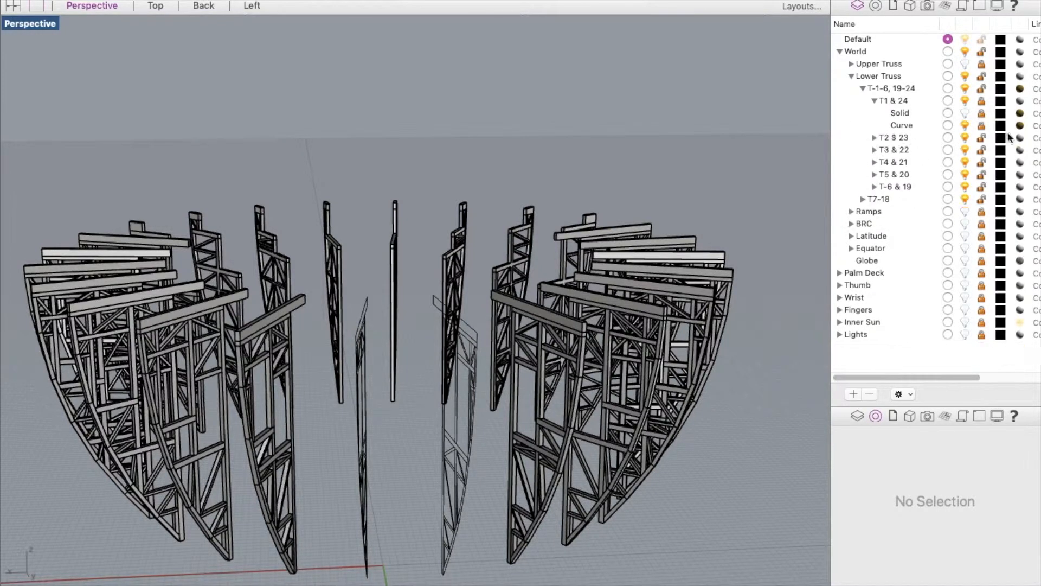
# Expand all layers in the layer list, then collapse the Upper Truss branch
pyautogui.click(905, 394)
pyautogui.click(958, 465)
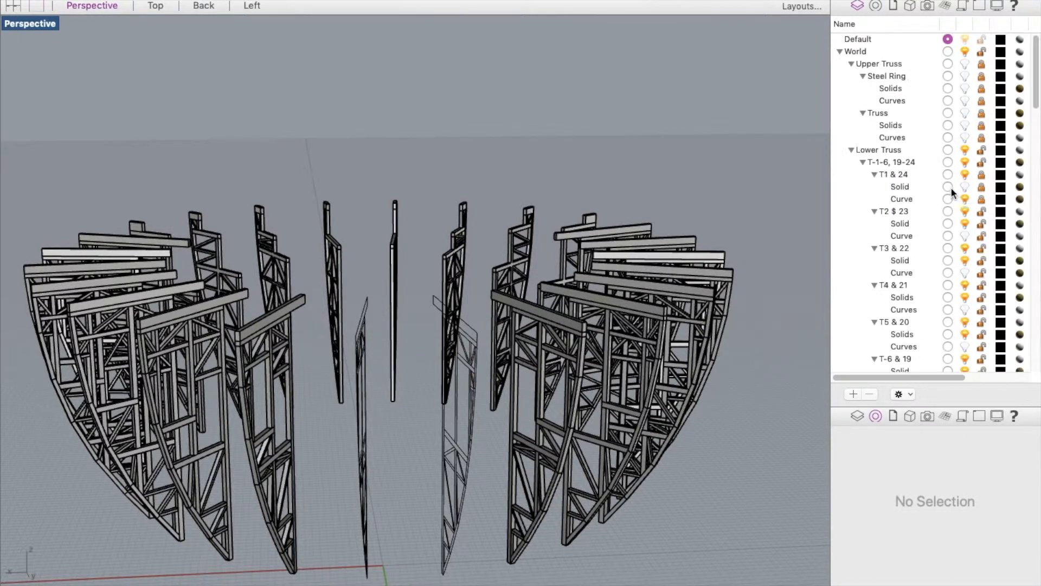
pyautogui.keyDown('alt'); pyautogui.click(851, 64); pyautogui.keyUp('alt')
pyautogui.click(850, 64)
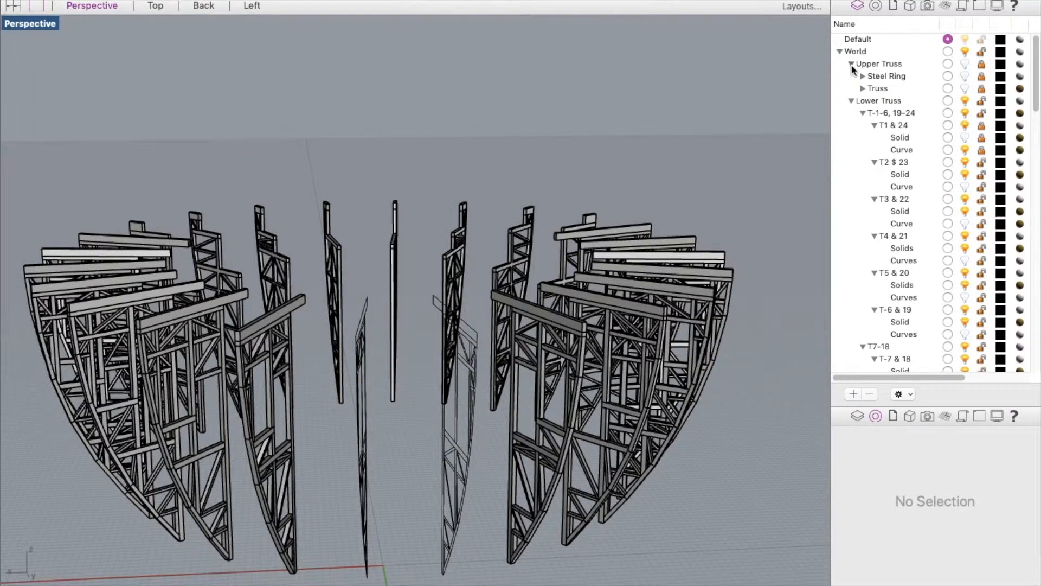
pyautogui.click(850, 64)
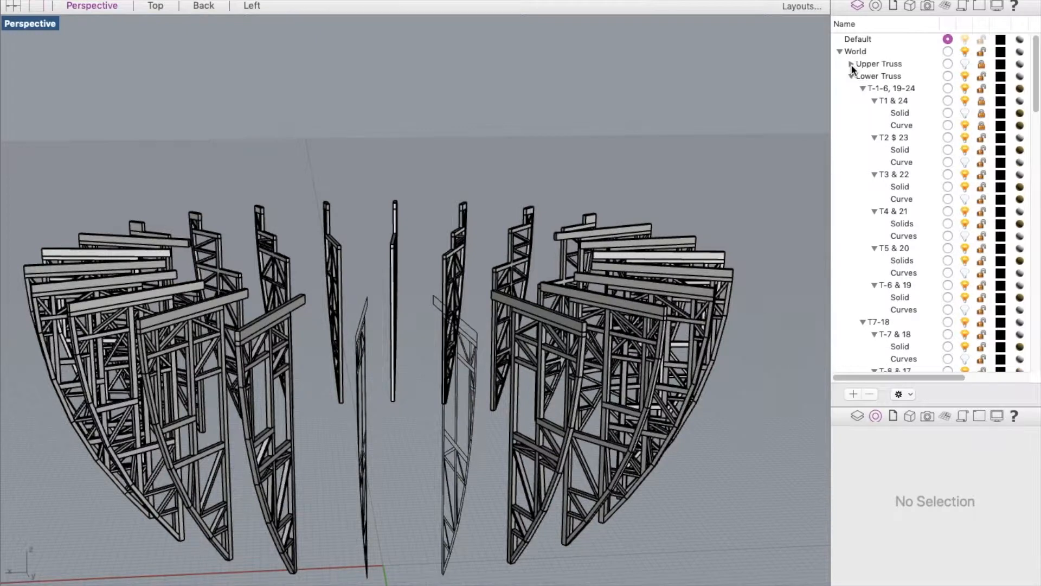
# Unlock T1 & 24, and show the curve sublayers instead of the solids for T2 $ 23, T3 & 22 and T4 & 21
pyautogui.click(981, 102)
pyautogui.click(981, 100)
pyautogui.click(965, 162)
pyautogui.click(964, 149)
pyautogui.click(965, 199)
pyautogui.click(965, 187)
pyautogui.click(965, 236)
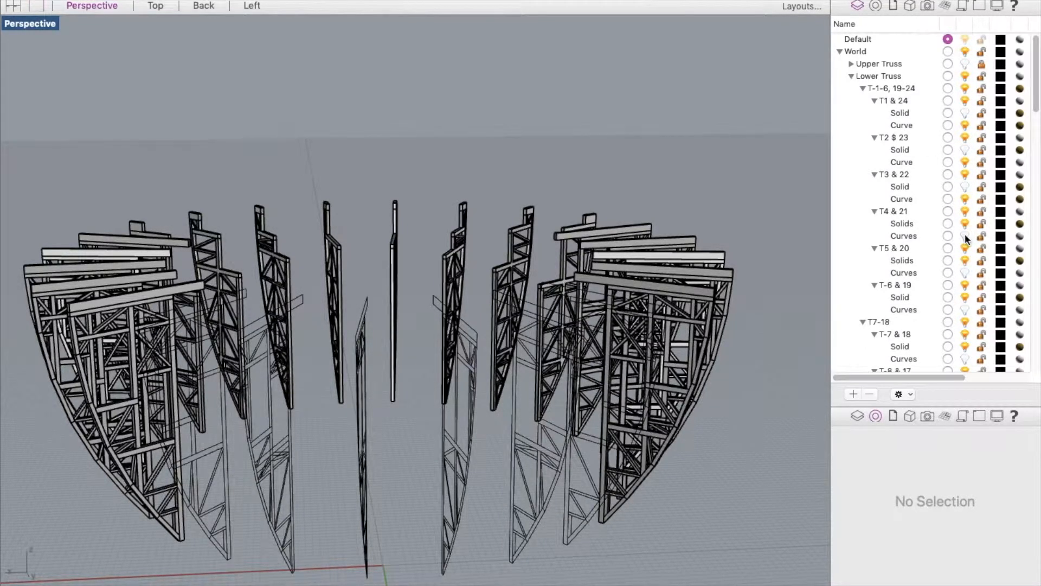
pyautogui.click(965, 224)
# Show the Curves sublayers of T5 & 20 and T-6 & 19 and hide their solid sublayers
pyautogui.scroll(-3, 924, 198)
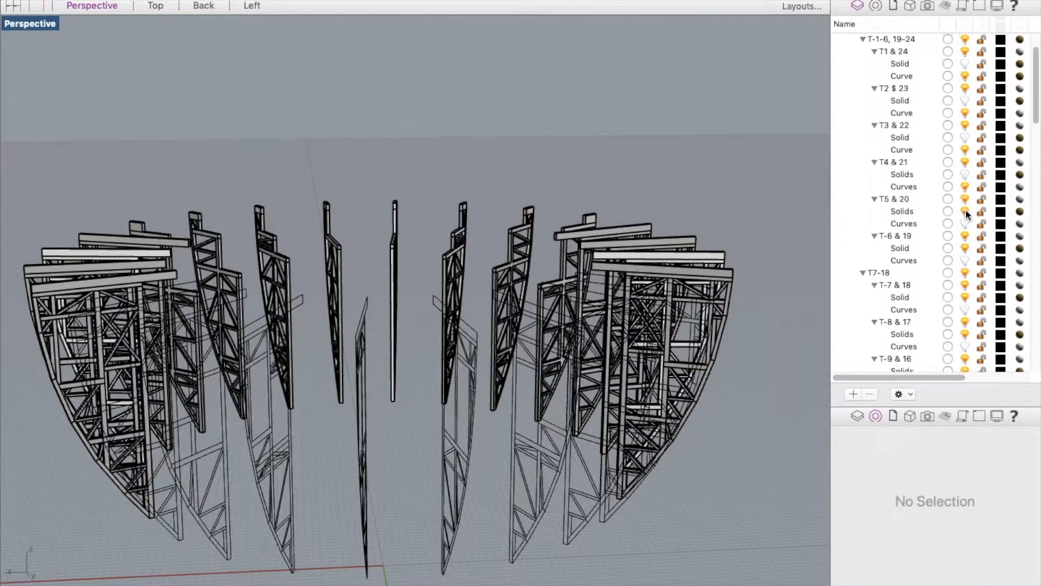
pyautogui.click(964, 223)
pyautogui.click(964, 211)
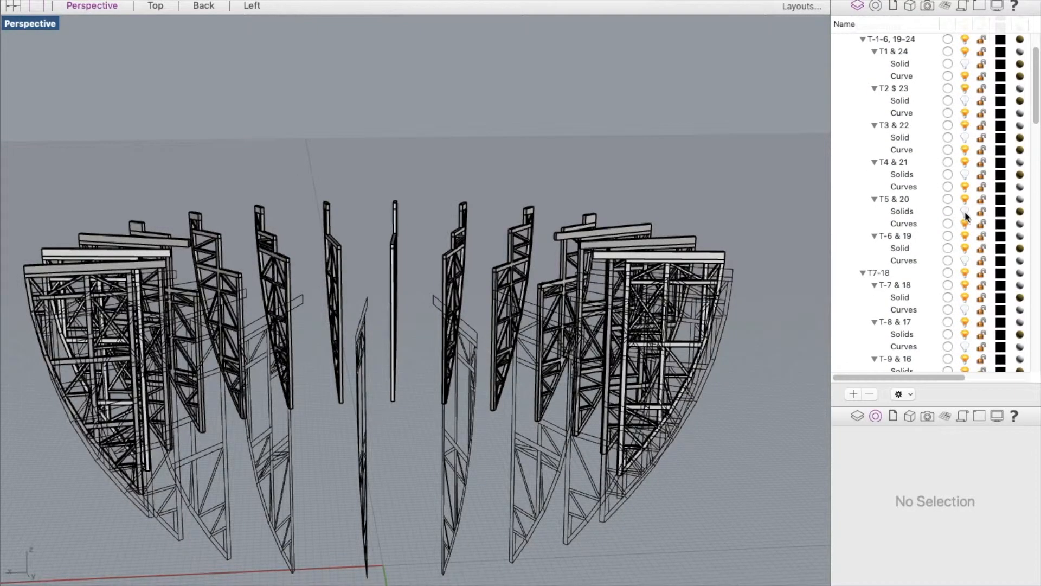
pyautogui.scroll(-2, 941, 224)
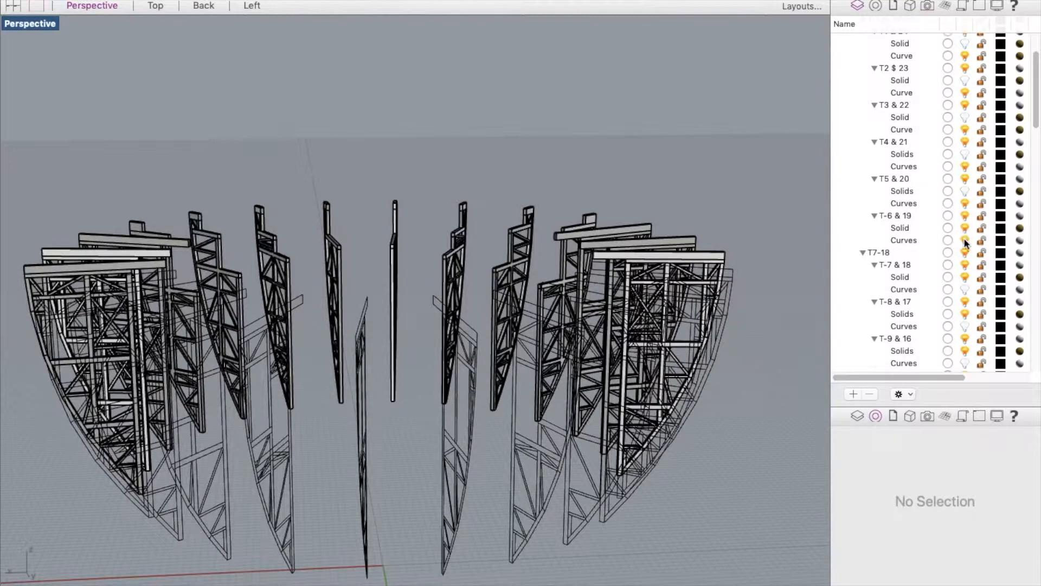
pyautogui.click(965, 228)
# Show the Curves sublayers of T-7 & 18, T-8 & 17 and T-9 & 16 and hide their solid sublayers
pyautogui.scroll(-3, 929, 235)
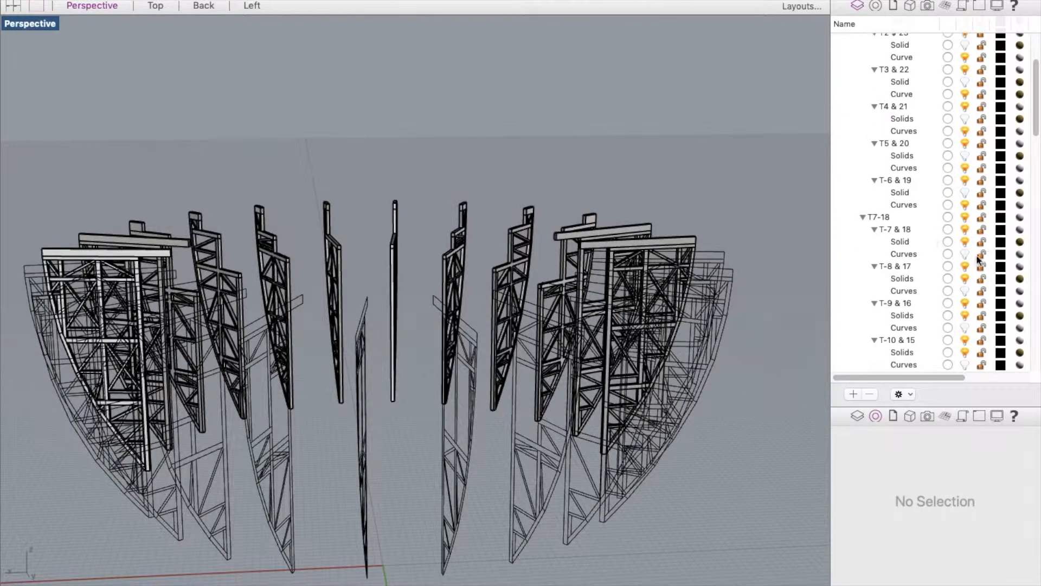
pyautogui.click(964, 254)
pyautogui.click(964, 241)
pyautogui.scroll(-3, 943, 258)
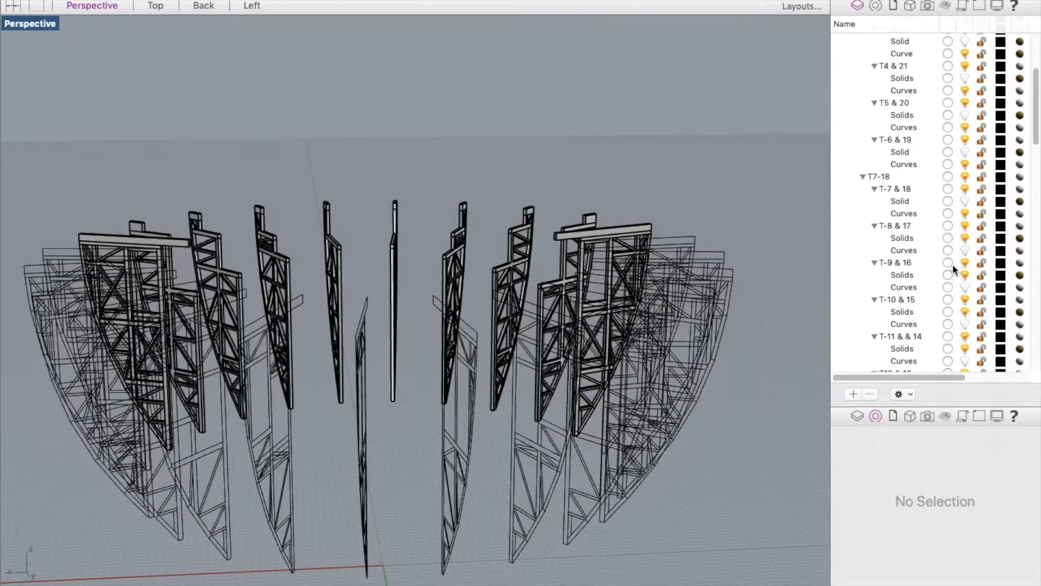
pyautogui.click(965, 237)
pyautogui.scroll(-3, 943, 234)
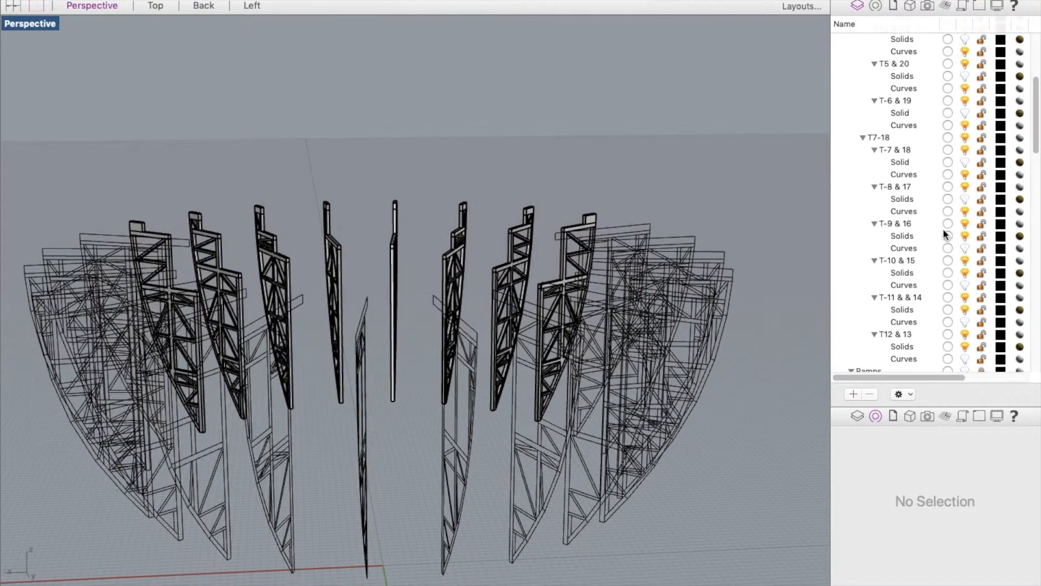
pyautogui.click(964, 248)
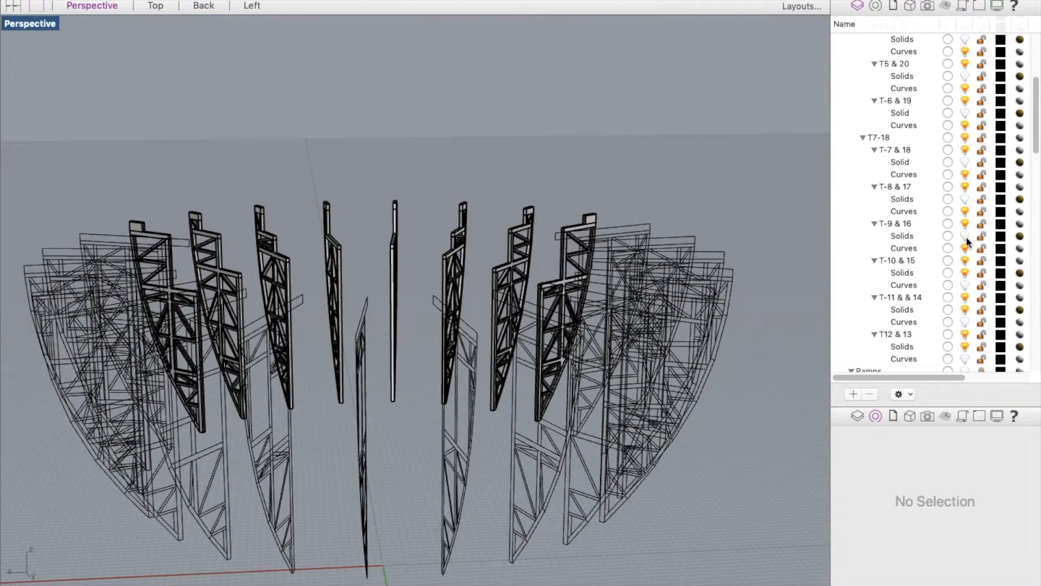
pyautogui.click(965, 235)
# Show the Curves sublayers of T-10 & 15, T-11 & & 14 and T12 & 13 and hide their Solids sublayers
pyautogui.scroll(-1, 951, 283)
pyautogui.click(965, 272)
pyautogui.click(965, 261)
pyautogui.scroll(-3, 941, 278)
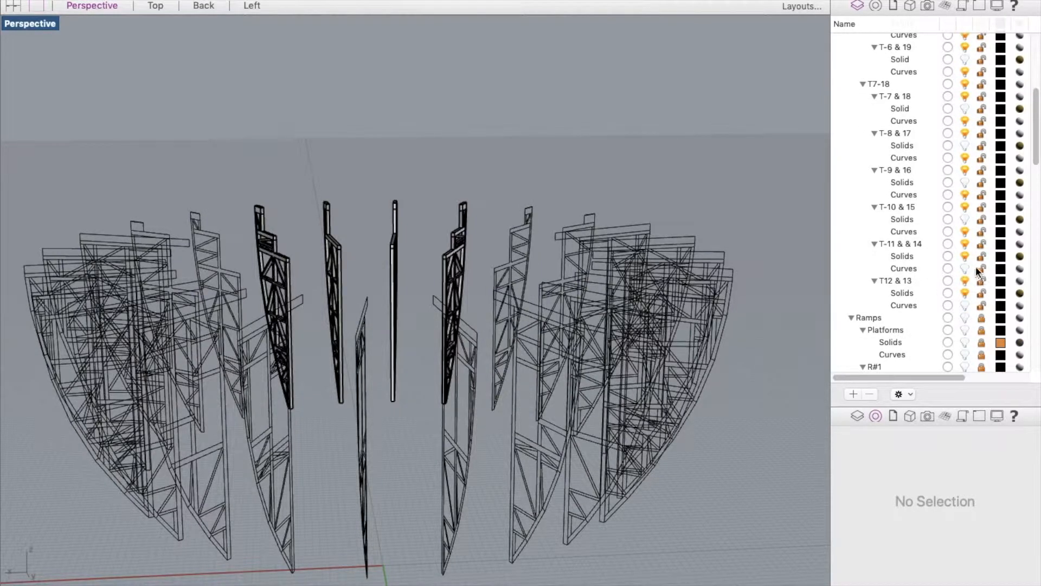
pyautogui.click(964, 269)
pyautogui.click(964, 256)
pyautogui.scroll(-2, 954, 282)
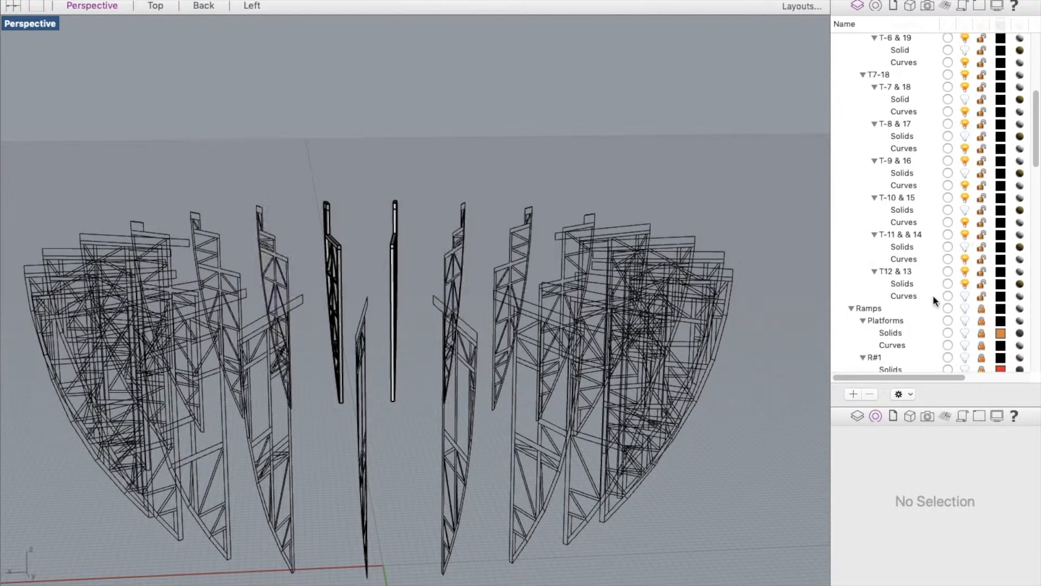
pyautogui.click(964, 279)
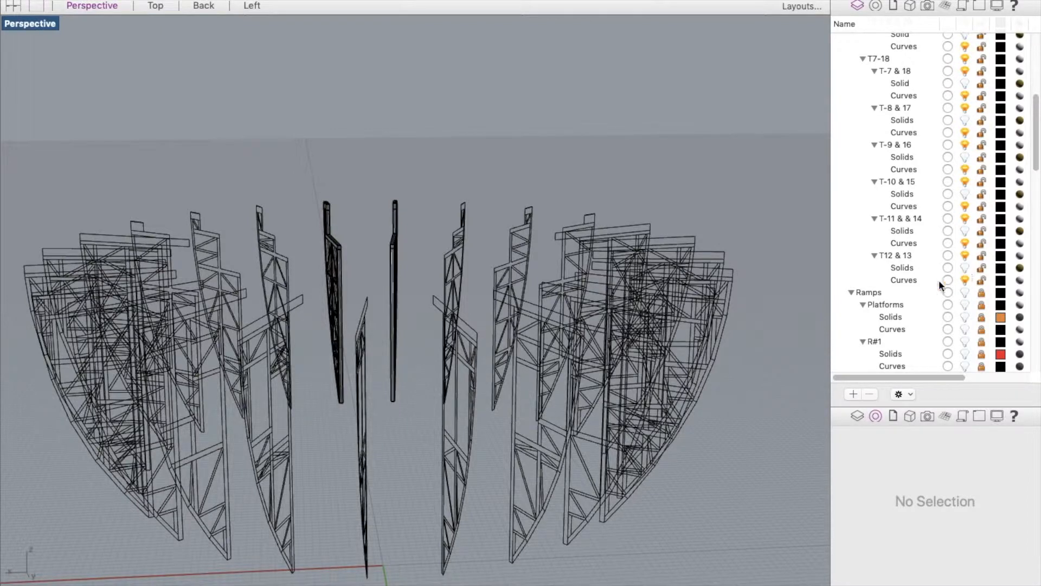
pyautogui.click(965, 268)
# Examine the ring of lower truss curves from several distances and angles
pyautogui.scroll(-2, 553, 364)
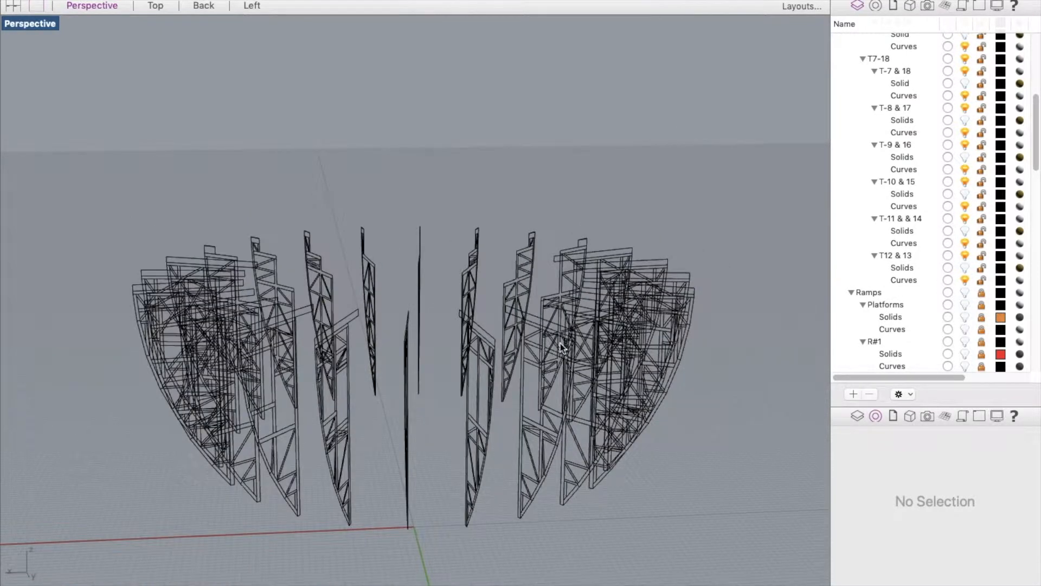
pyautogui.scroll(-2, 408, 369)
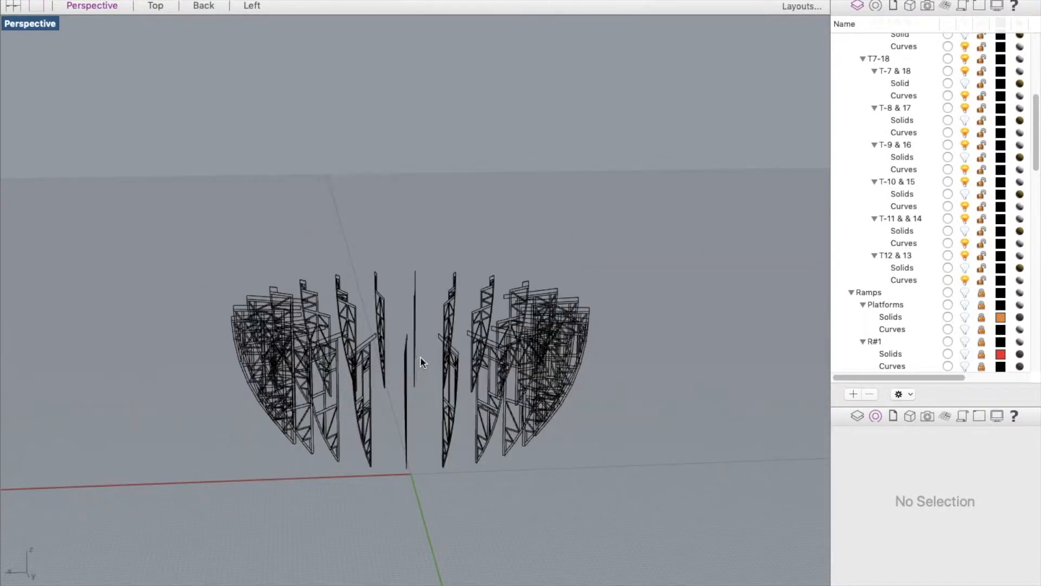
pyautogui.moveTo(428, 233); pyautogui.dragTo(274, 328, button='right')
pyautogui.moveTo(385, 313); pyautogui.dragTo(646, 480, button='right')
pyautogui.scroll(2, 411, 346)
pyautogui.scroll(-4, 411, 346)
pyautogui.scroll(5, 420, 349)
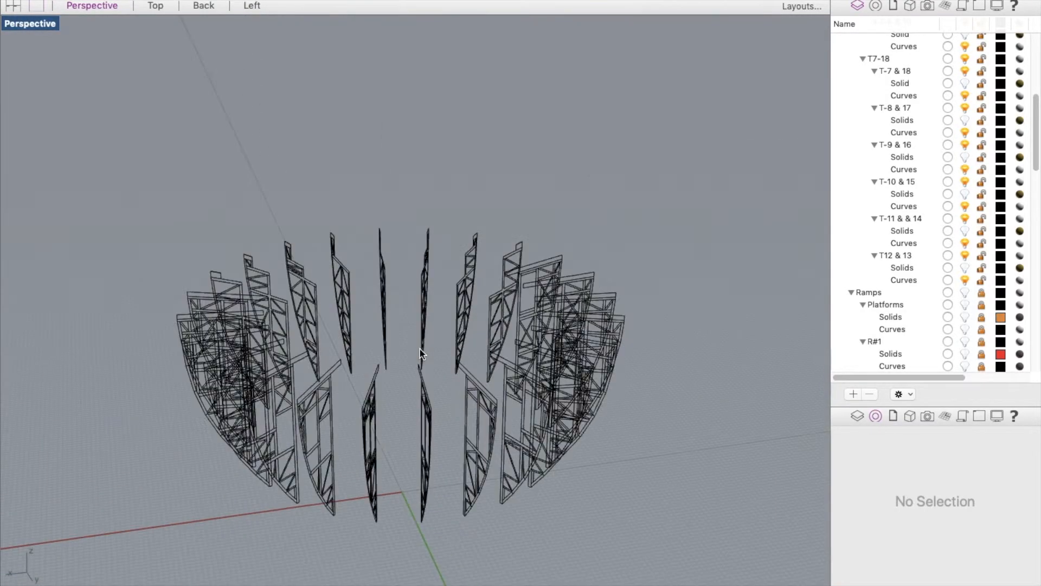
pyautogui.moveTo(428, 335); pyautogui.dragTo(434, 374, button='right')
# Select all the lower truss curves and copy them along the X axis, clear of the original ring
pyautogui.scroll(-5, 434, 374)
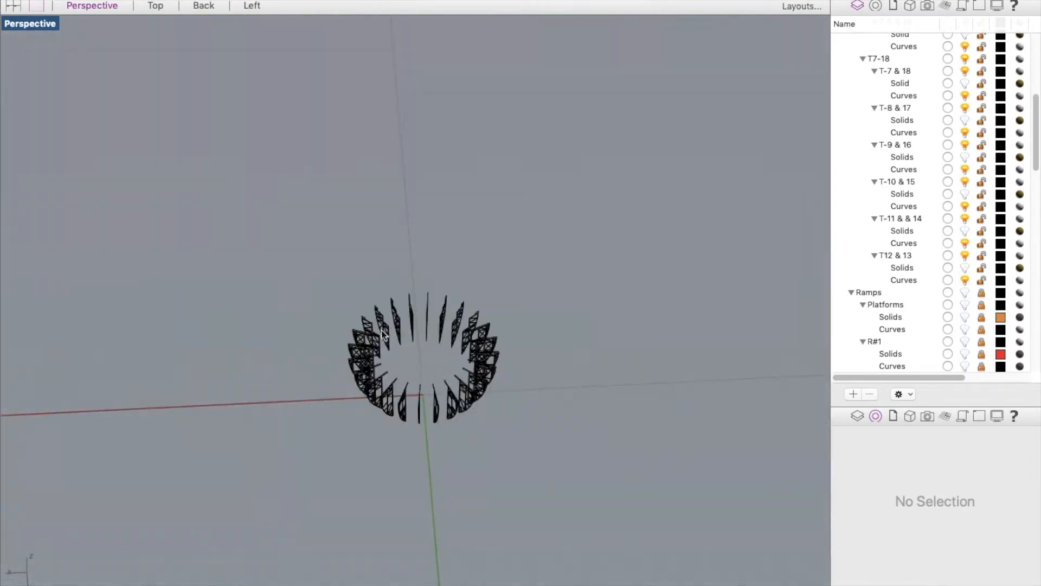
pyautogui.moveTo(330, 345); pyautogui.dragTo(581, 489)
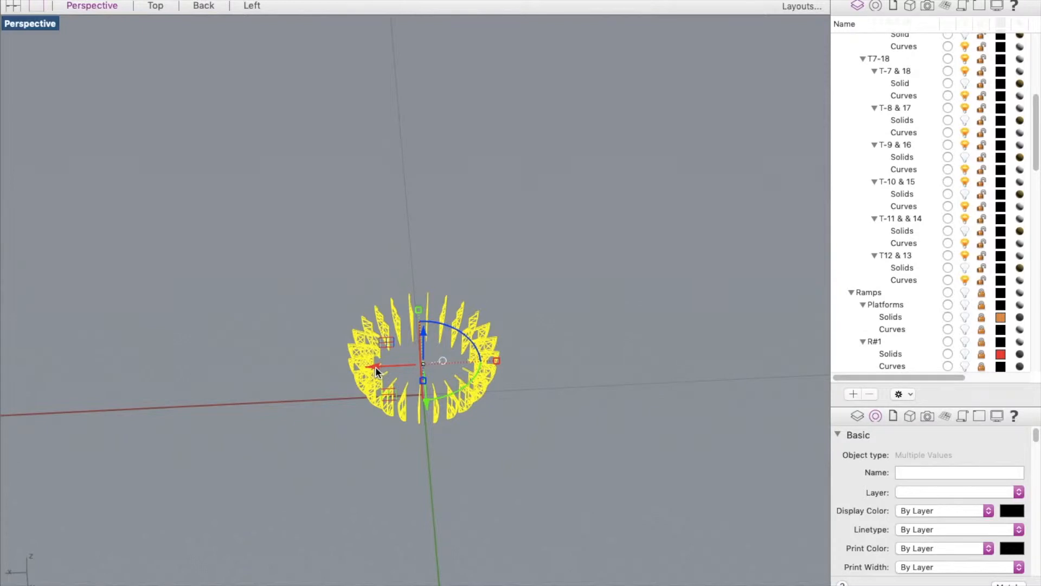
pyautogui.moveTo(376, 365); pyautogui.dragTo(175, 376)
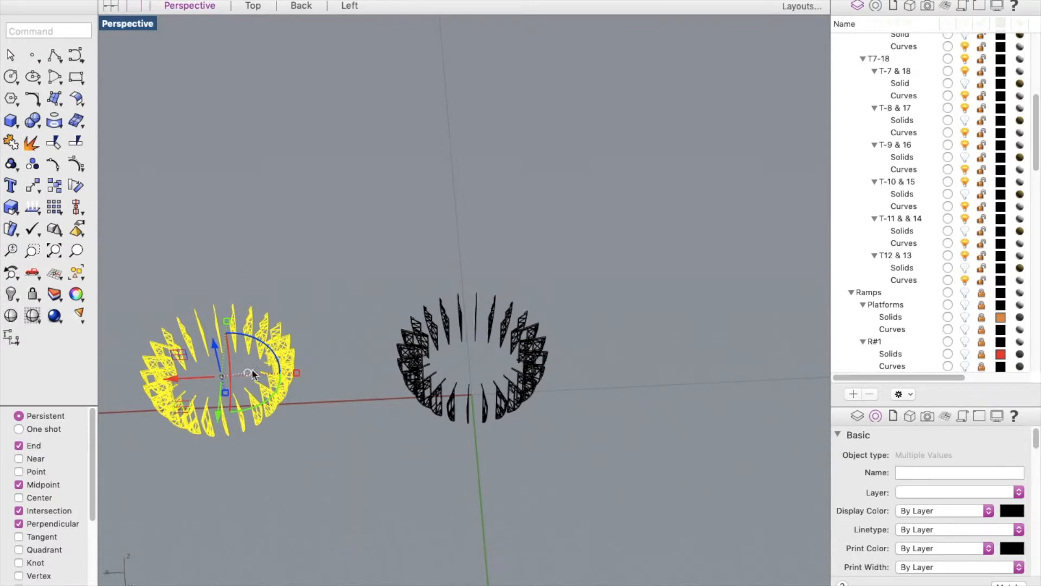
# Collapse all layers so the layer list shows only the top-level layers
pyautogui.scroll(-2, 461, 309)
pyautogui.scroll(4, 238, 377)
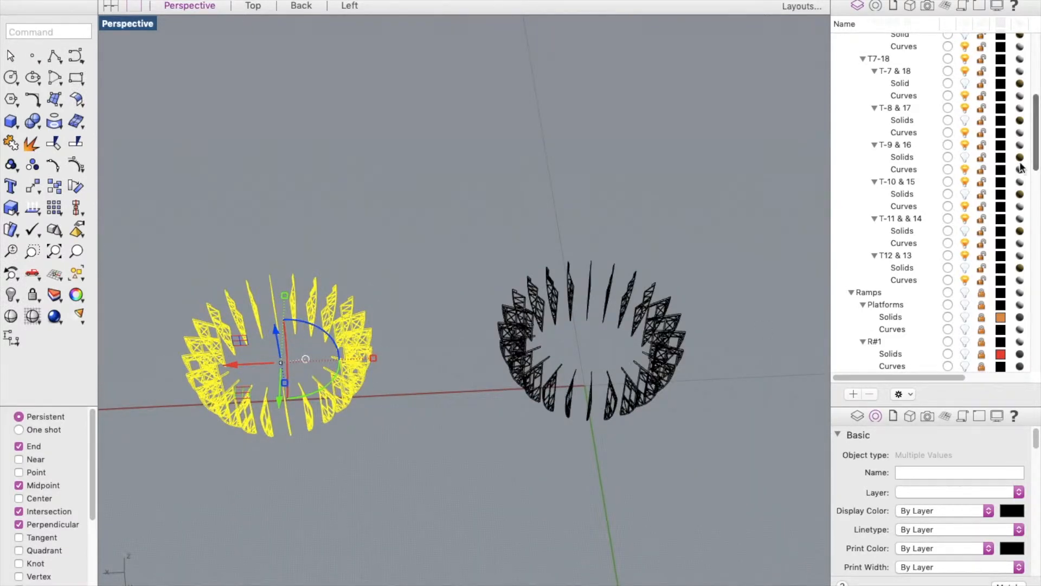
pyautogui.scroll(-5, 1019, 324)
pyautogui.scroll(-10, 1030, 323)
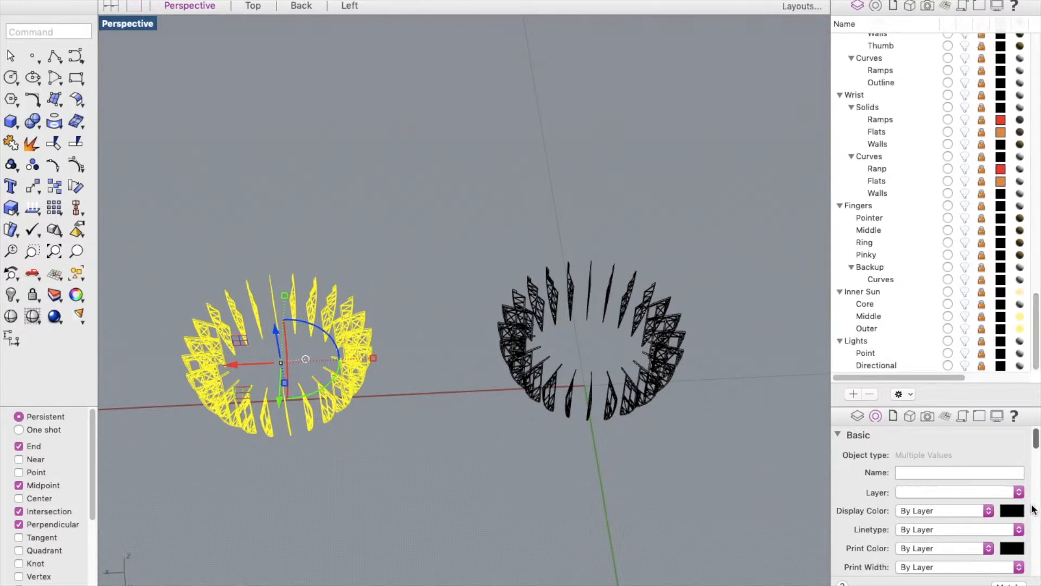
pyautogui.click(912, 394)
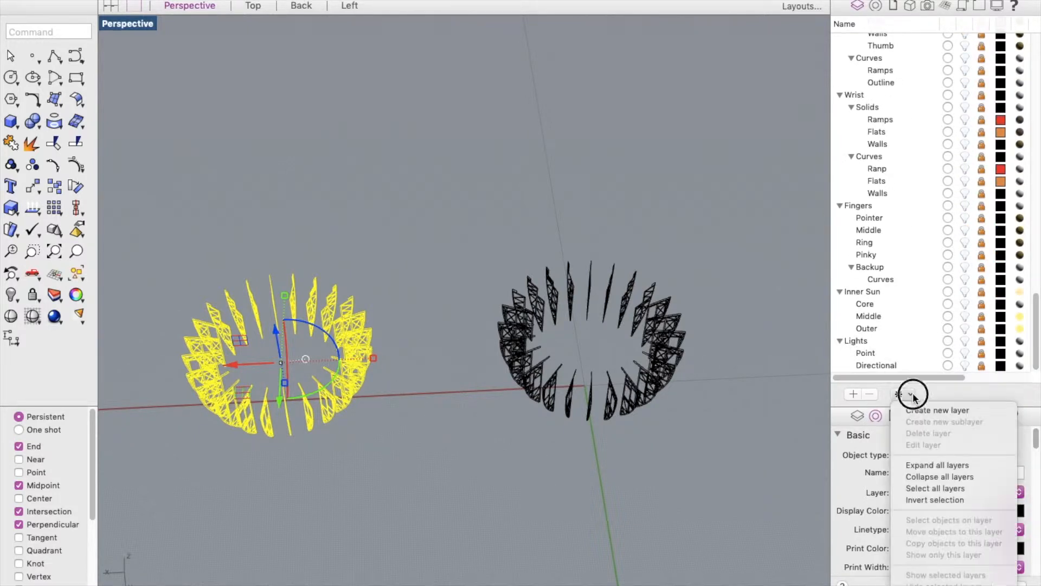
pyautogui.click(937, 475)
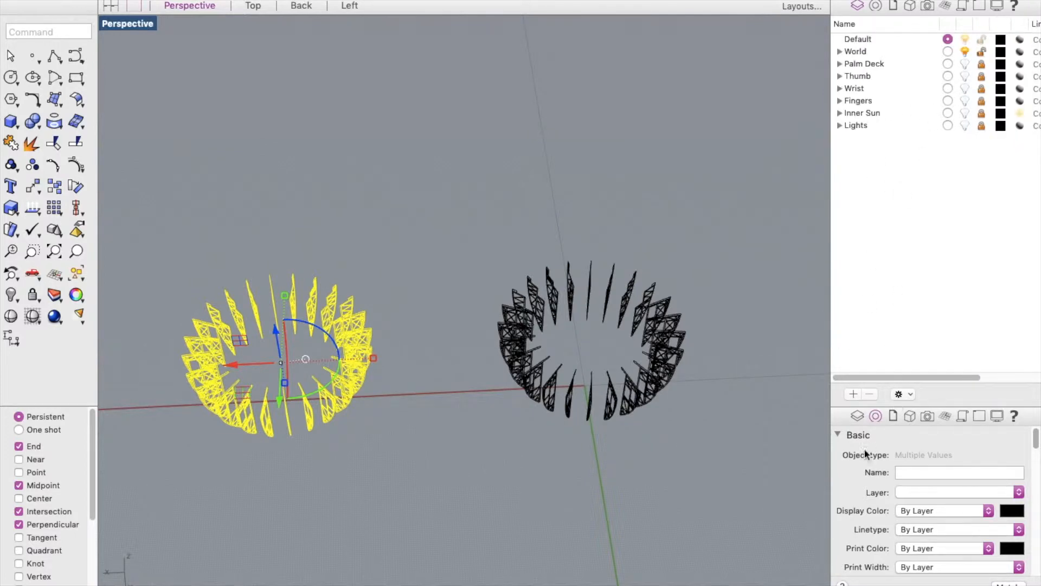
# Create a new top-level layer named CNC
pyautogui.click(853, 394)
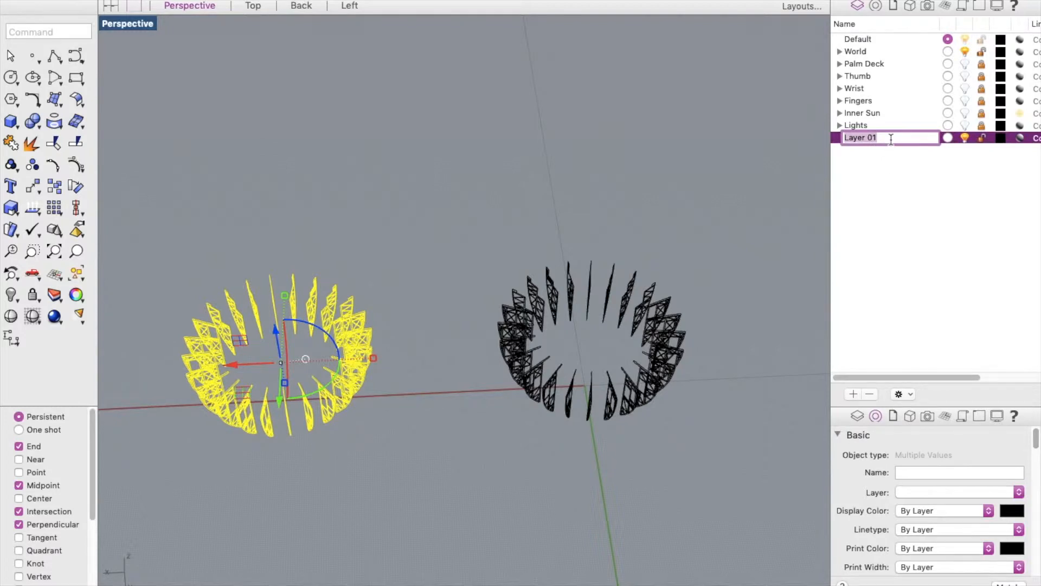
pyautogui.write('CNC')
pyautogui.press('Return')
pyautogui.click(851, 137)
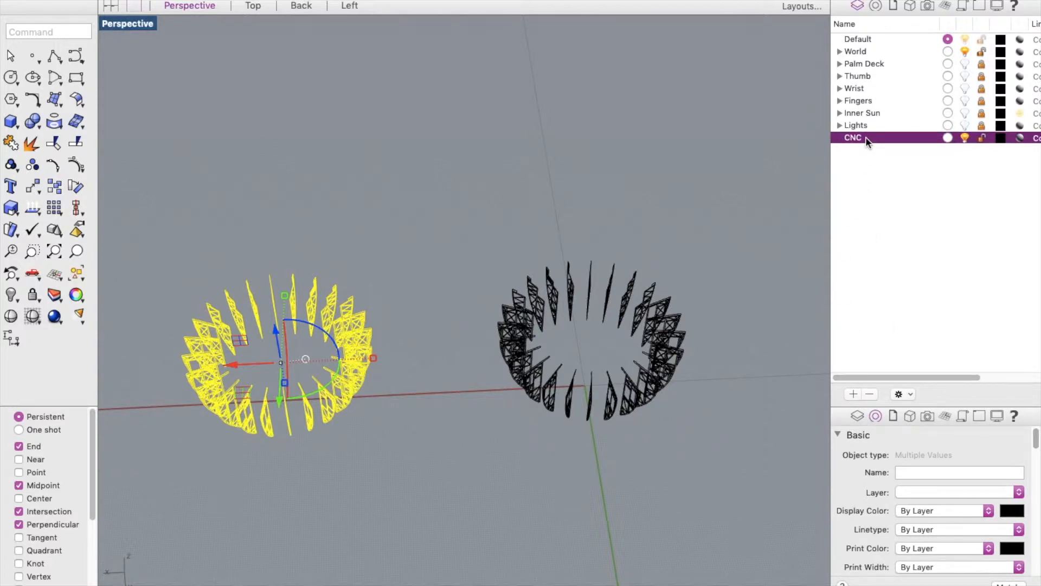
# Create a sublayer named Lower Truss under the CNC layer
pyautogui.rightClick(865, 140)
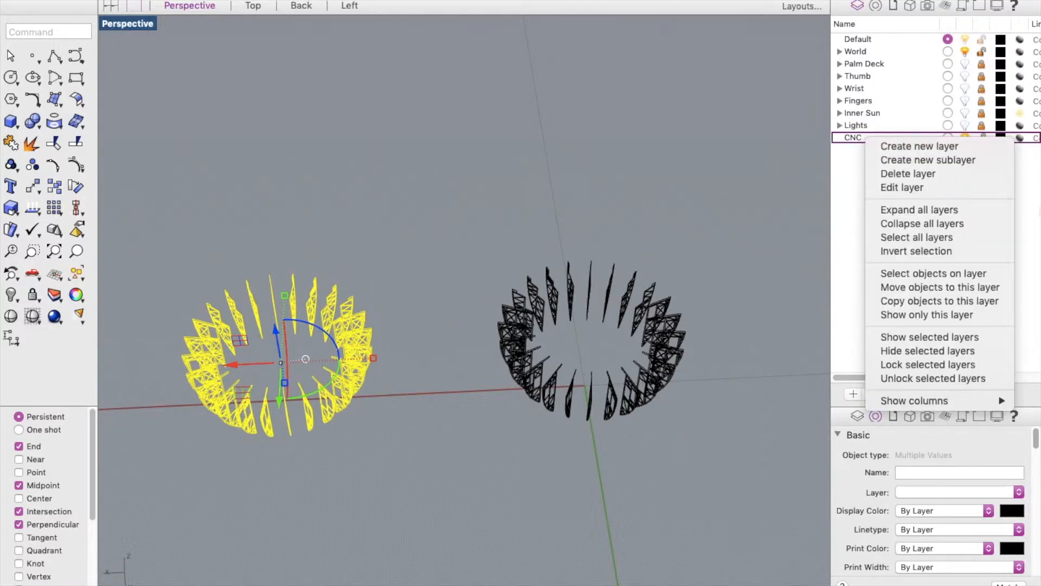
pyautogui.click(965, 159)
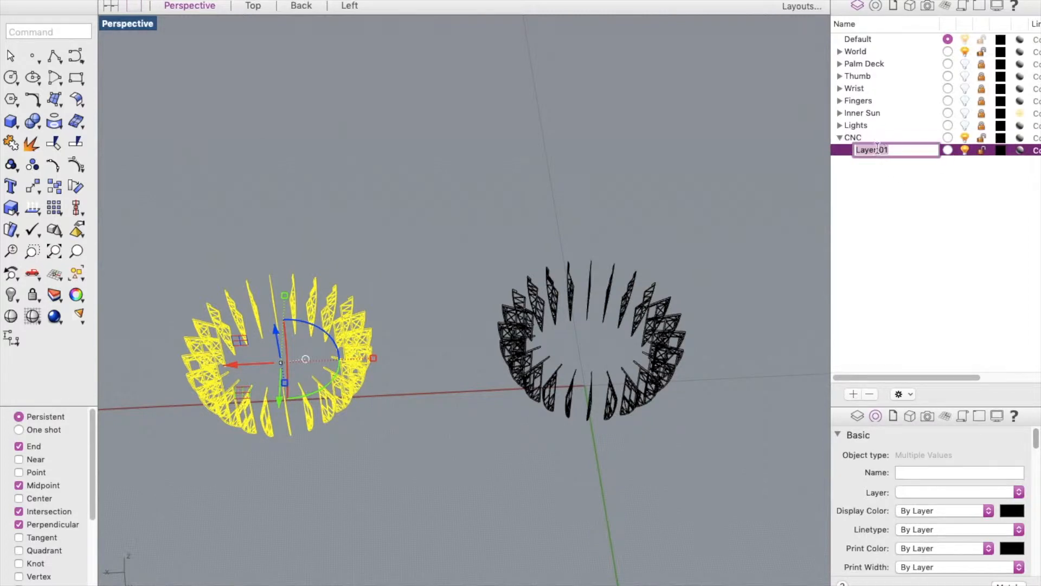
pyautogui.write('Lower Tru')
pyautogui.press('BackSpace')
pyautogui.press('BackSpace')
pyautogui.click(984, 171)
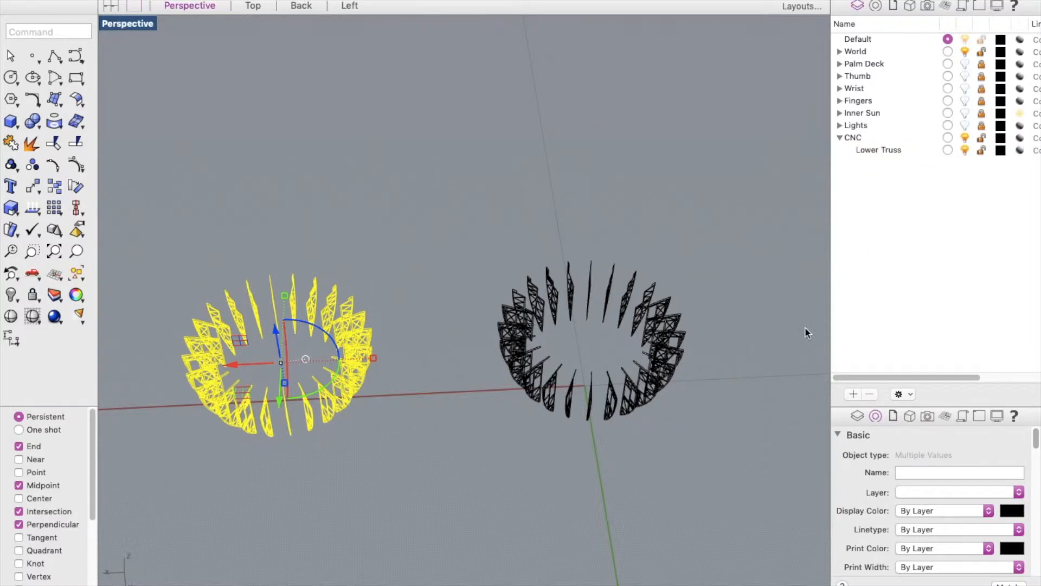
# Assign the copied truss curves to the Lower Truss sublayer of CNC
pyautogui.scroll(-2, 709, 303)
pyautogui.scroll(3, 428, 360)
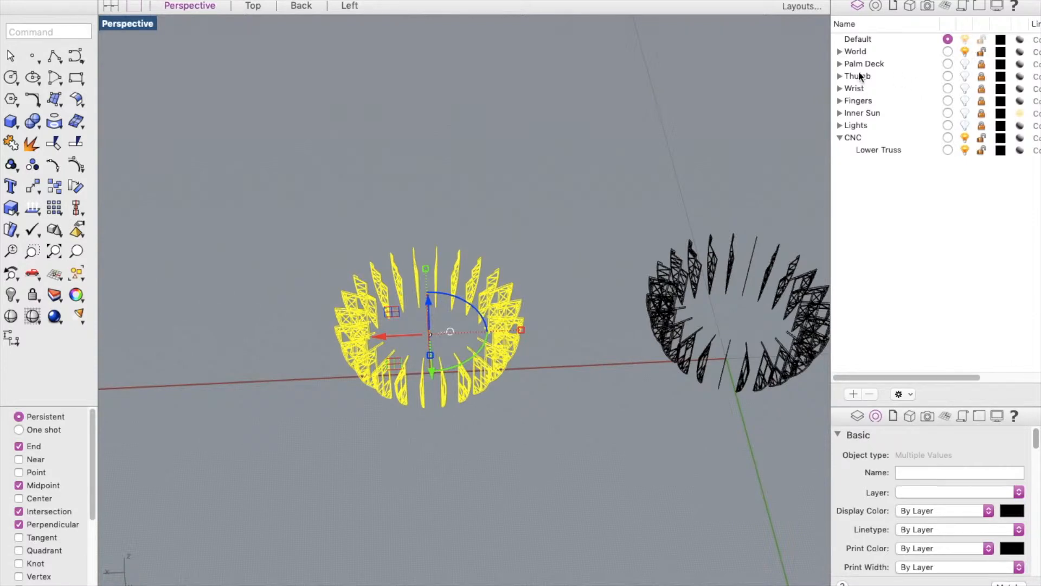
pyautogui.click(1016, 492)
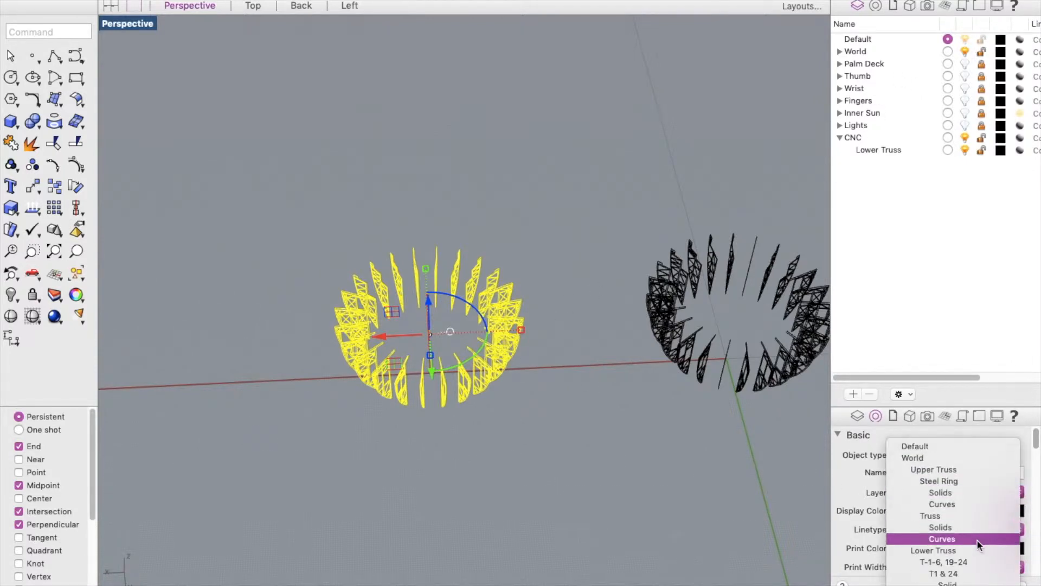
pyautogui.scroll(-10, 977, 539)
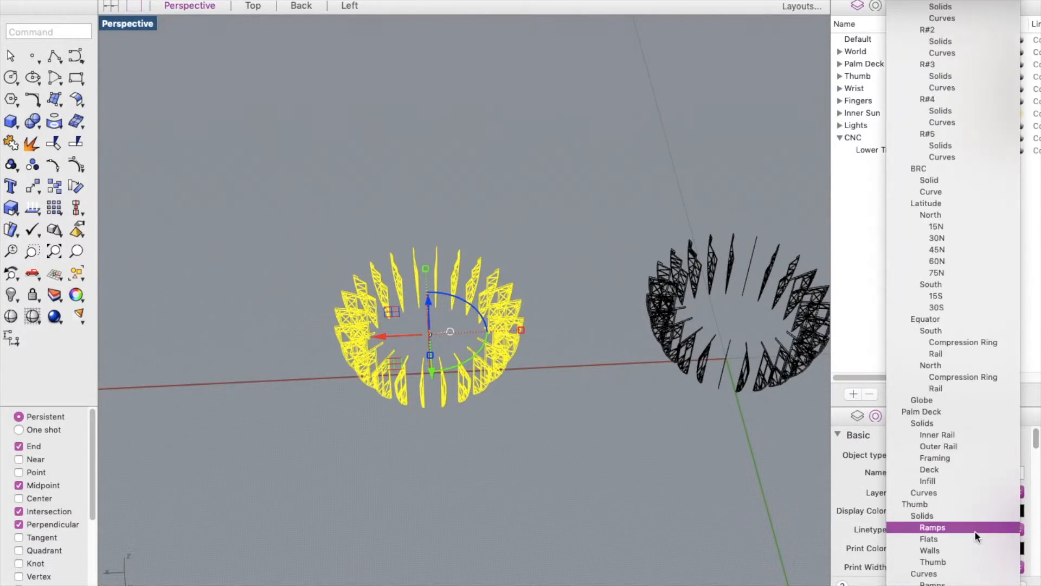
pyautogui.scroll(-5, 975, 531)
pyautogui.click(977, 536)
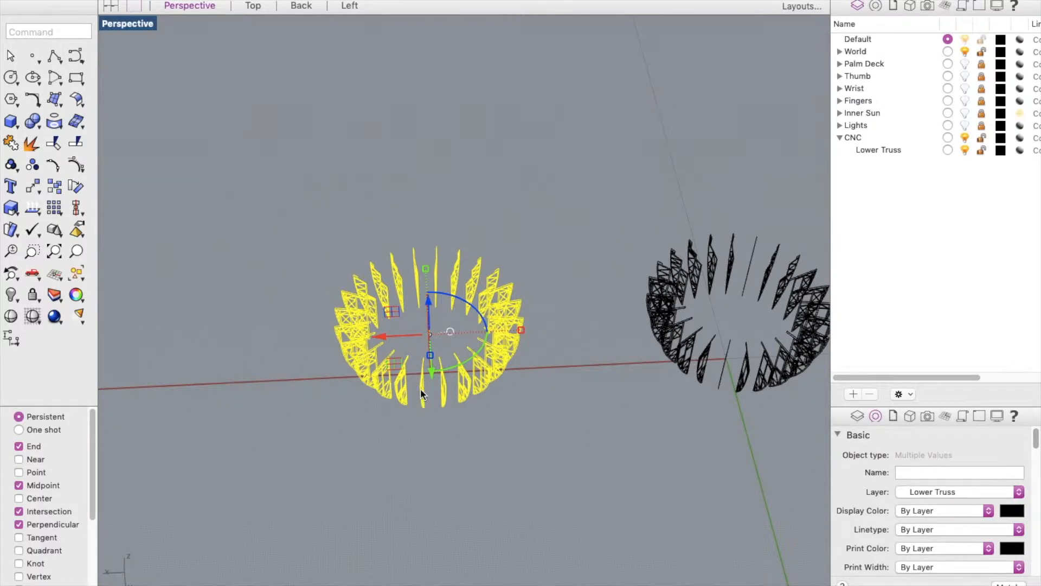
# Examine the members of the copied trusses up close to check their geometry
pyautogui.scroll(10, 420, 388)
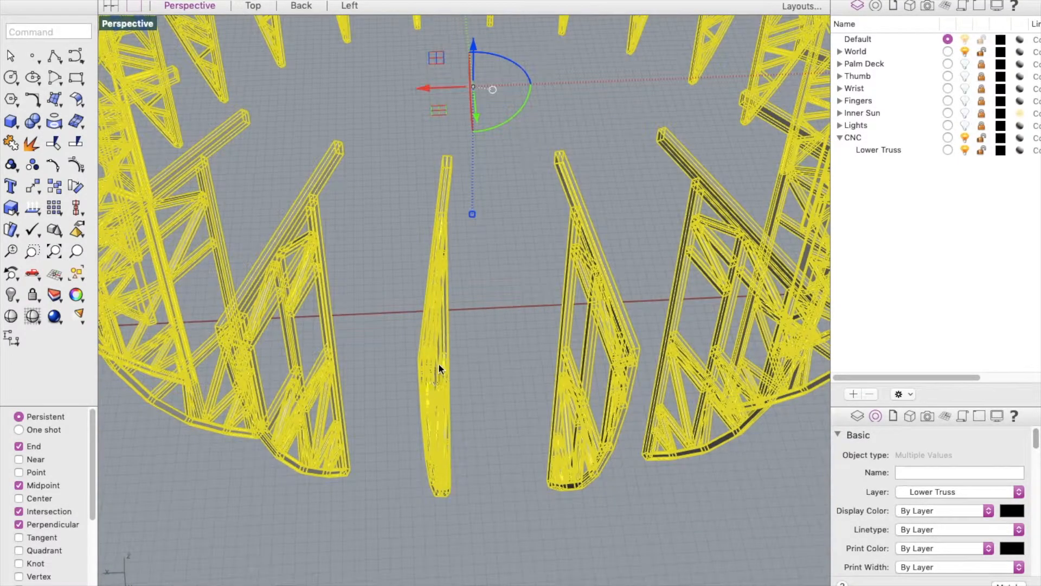
pyautogui.scroll(-5, 439, 347)
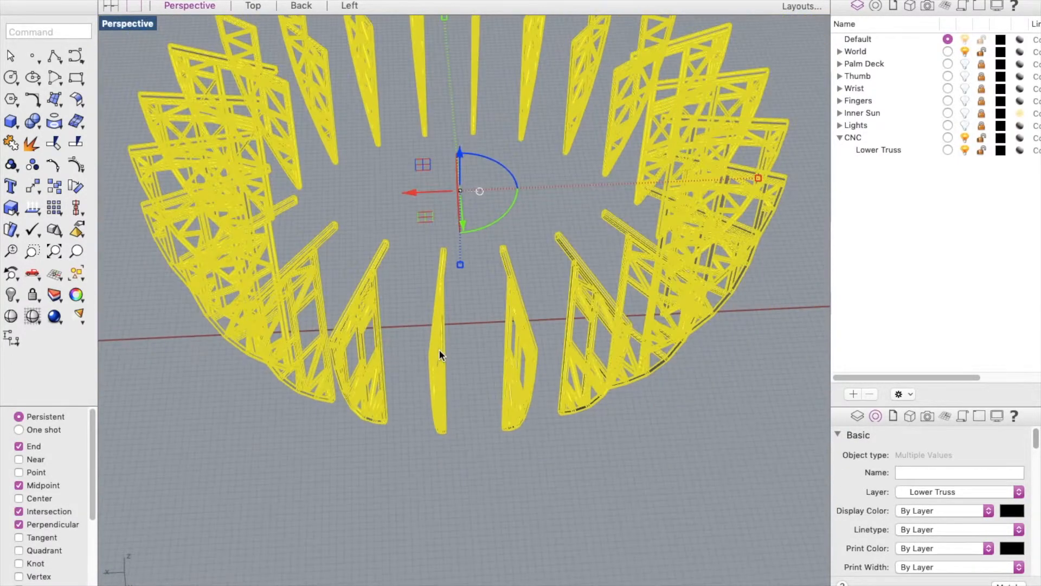
pyautogui.scroll(-3, 429, 360)
pyautogui.scroll(10, 428, 360)
pyautogui.scroll(3, 436, 362)
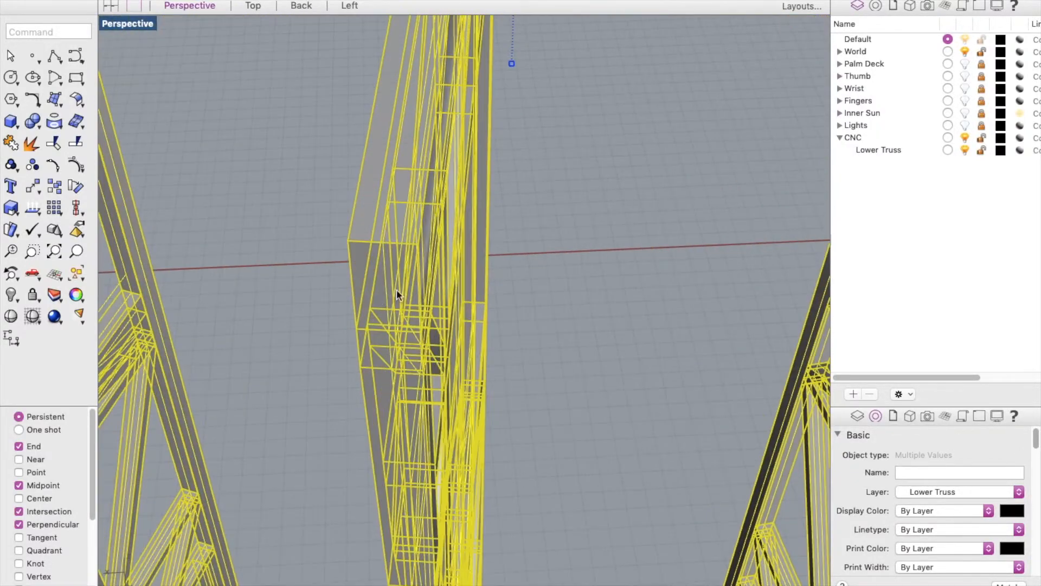
pyautogui.scroll(-8, 388, 298)
pyautogui.scroll(-4, 388, 296)
pyautogui.scroll(10, 388, 297)
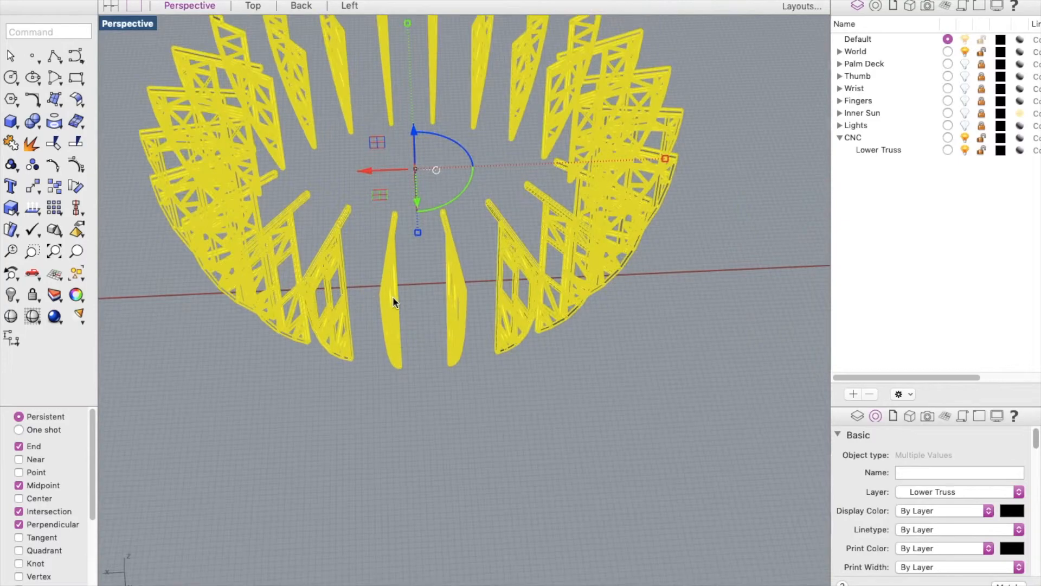
pyautogui.scroll(3, 357, 287)
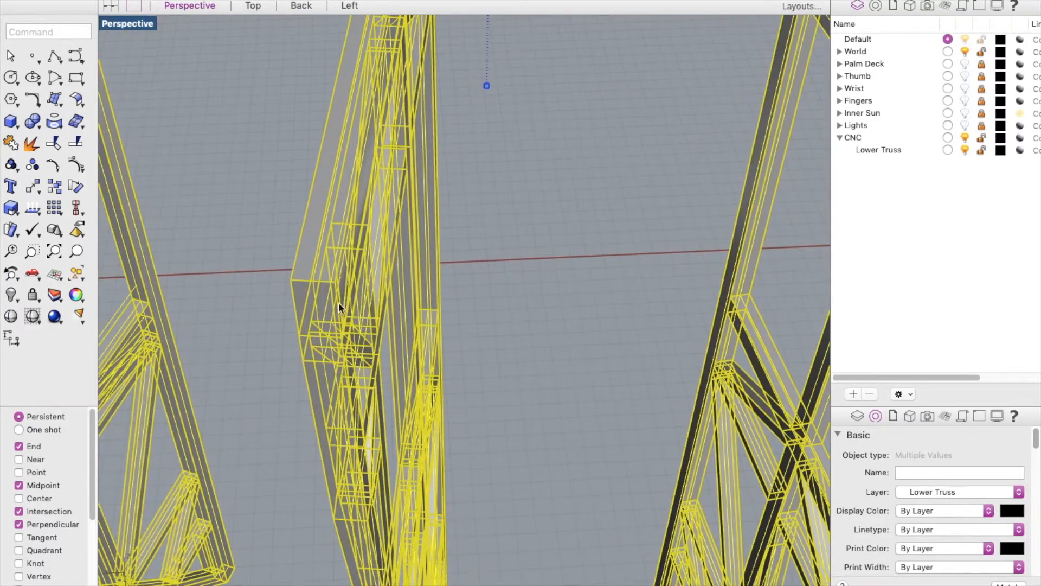
pyautogui.scroll(-3, 338, 298)
pyautogui.scroll(-10, 337, 299)
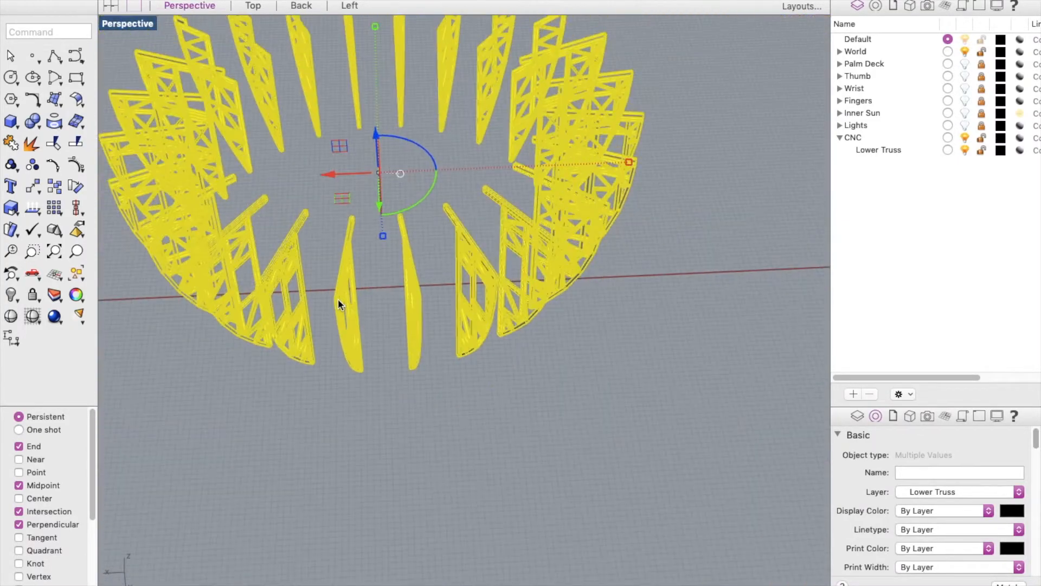
pyautogui.scroll(-2, 338, 298)
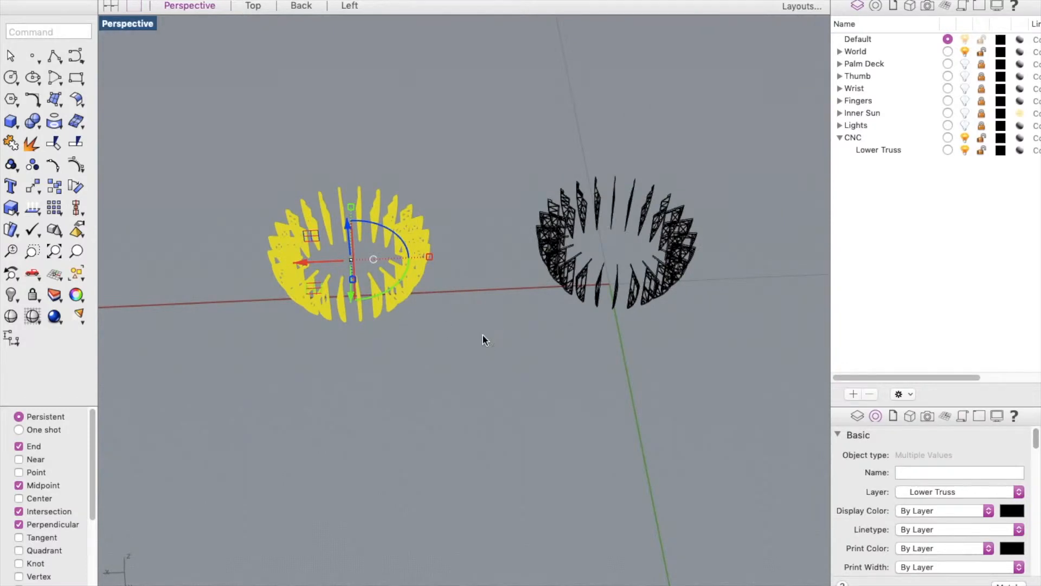
# Delete the entire ring of copied trusses beside the original
pyautogui.click(482, 335)
pyautogui.moveTo(518, 124); pyautogui.dragTo(767, 369)
pyautogui.moveTo(186, 100); pyautogui.dragTo(460, 391)
pyautogui.press('Delete')
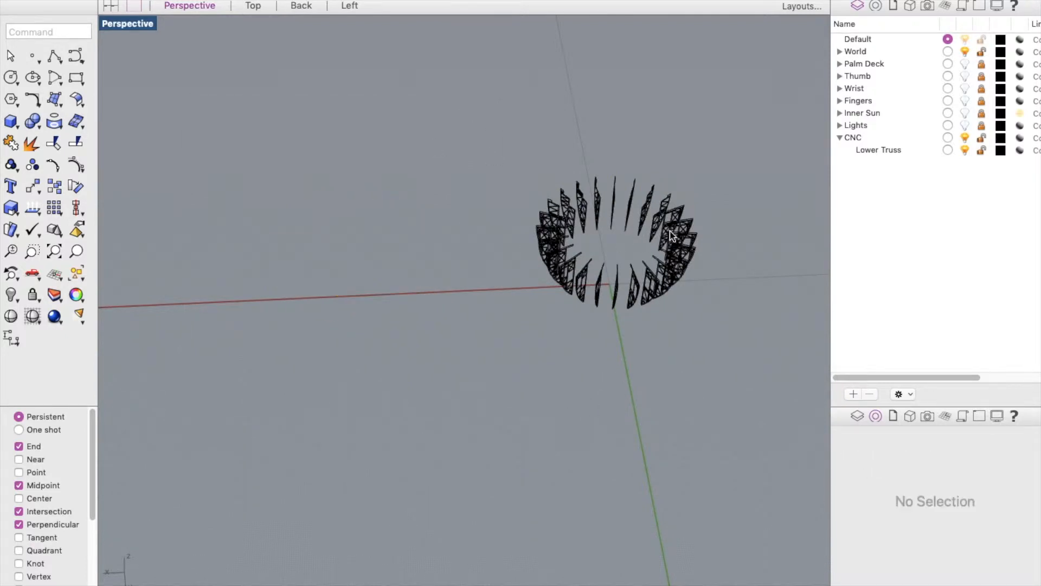
# Duplicate the remaining lower truss ring in place and assign the copy to the Lower Truss sublayer of CNC
pyautogui.scroll(5, 692, 234)
pyautogui.moveTo(442, 216); pyautogui.dragTo(757, 430)
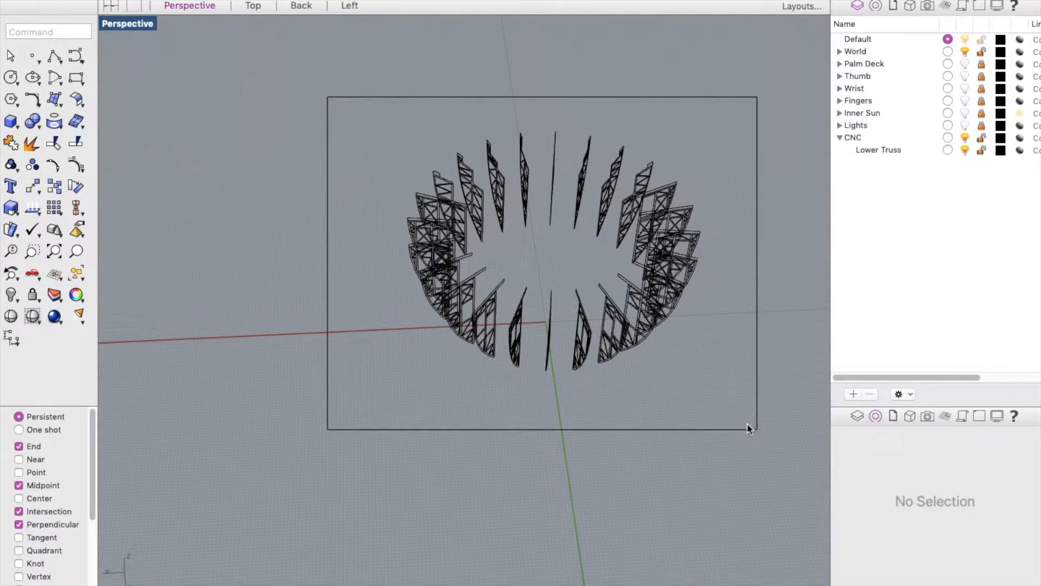
pyautogui.moveTo(741, 423); pyautogui.dragTo(741, 423)
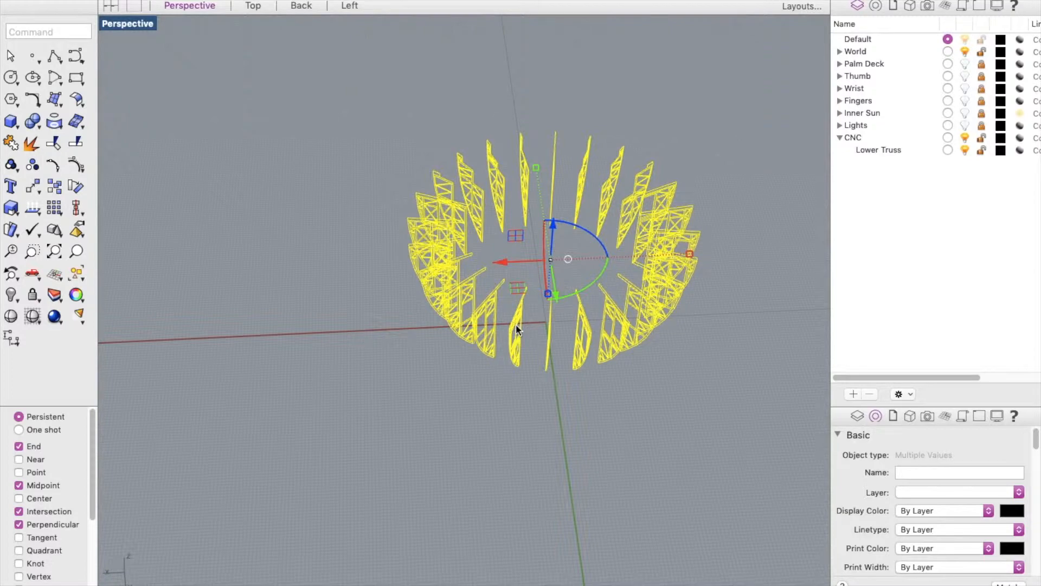
pyautogui.click(1018, 493)
pyautogui.scroll(-15, 967, 537)
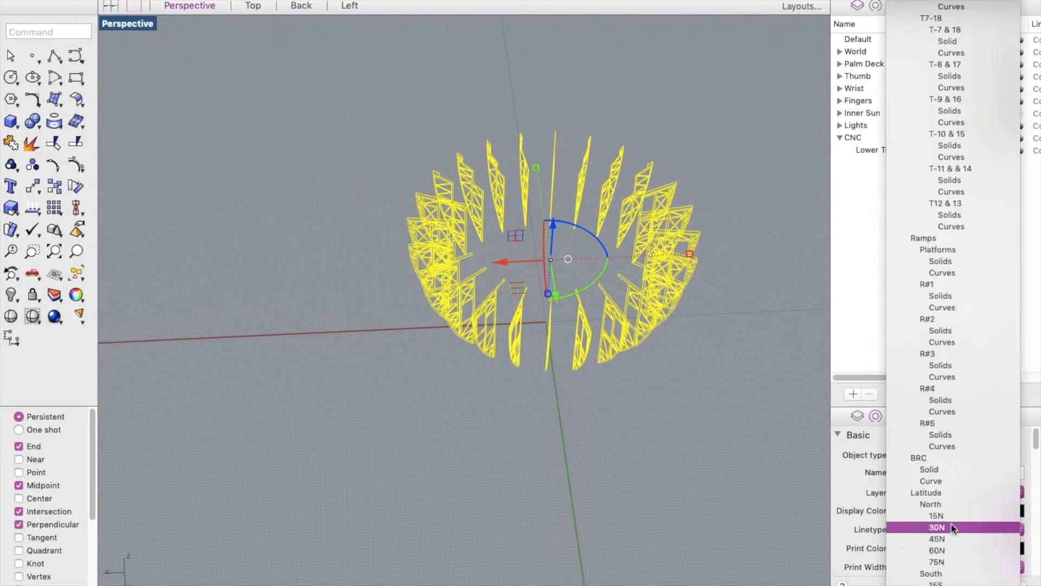
pyautogui.click(949, 585)
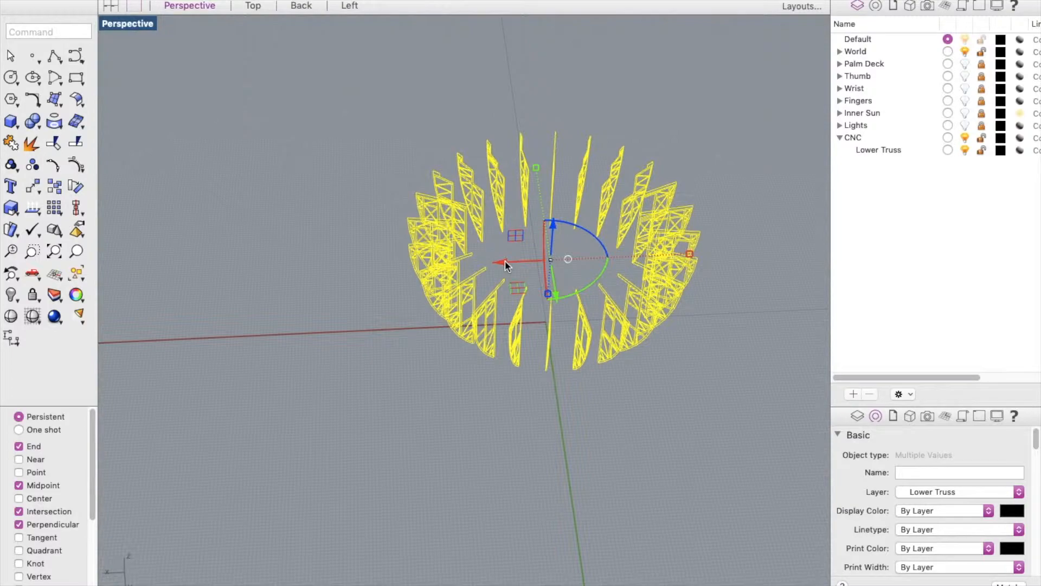
# Move the CNC truss ring along the X axis until it stands clear beside the original ring, and deselect it
pyautogui.moveTo(504, 262); pyautogui.dragTo(180, 301)
pyautogui.scroll(-5, 463, 294)
pyautogui.scroll(4, 221, 284)
pyautogui.scroll(2, 220, 289)
pyautogui.moveTo(367, 286); pyautogui.dragTo(345, 292)
pyautogui.click(379, 457)
pyautogui.scroll(10, 370, 374)
pyautogui.scroll(-6, 370, 373)
pyautogui.scroll(-8, 390, 385)
pyautogui.scroll(3, 627, 360)
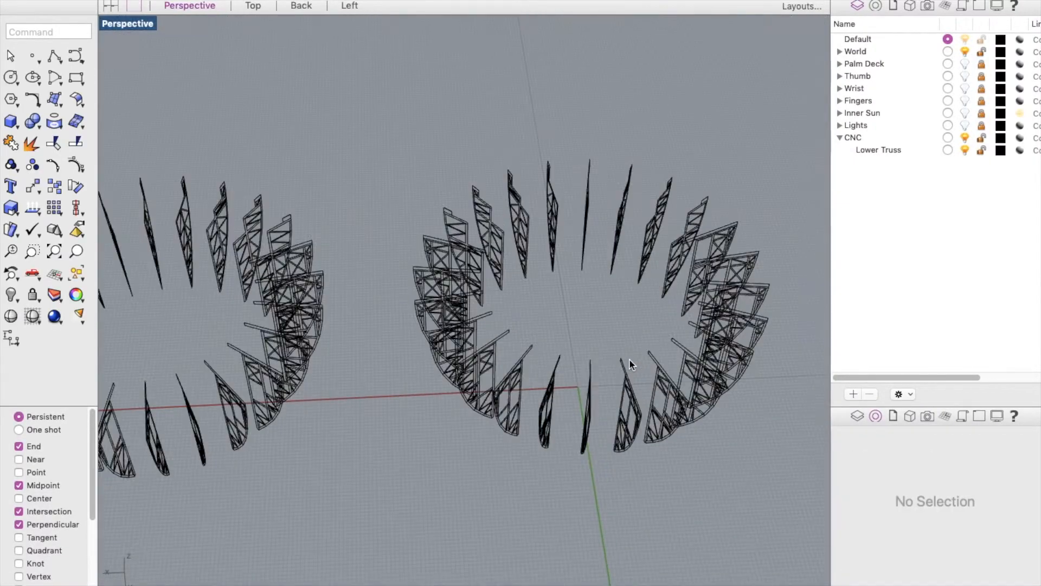
pyautogui.scroll(-3, 629, 363)
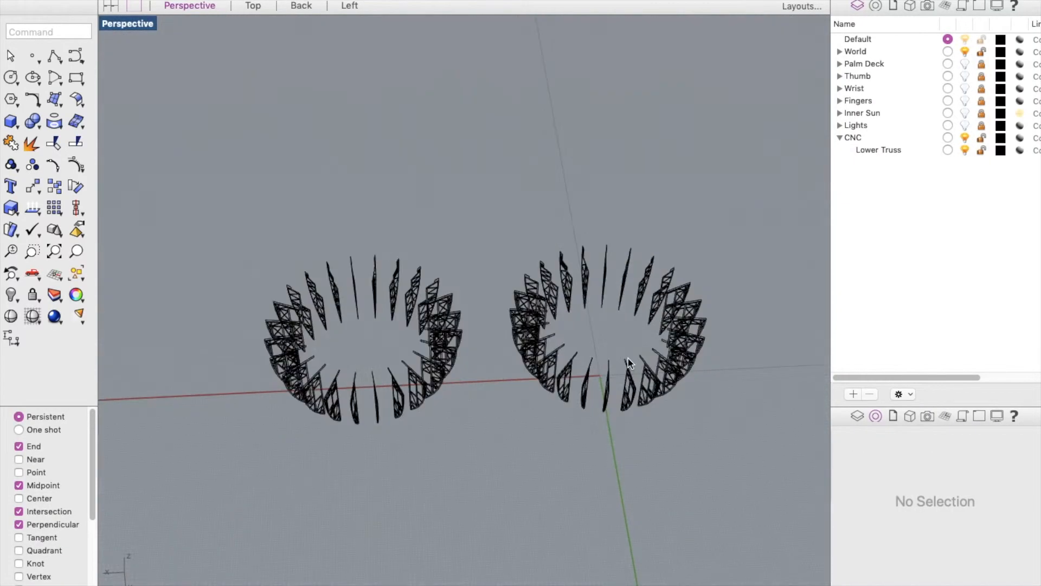
# Toggle the visibility of CNC's Lower Truss sublayer to check which truss ring it holds
pyautogui.click(966, 151)
pyautogui.click(966, 151)
pyautogui.click(965, 151)
pyautogui.click(965, 151)
pyautogui.scroll(-2, 501, 384)
pyautogui.scroll(5, 564, 398)
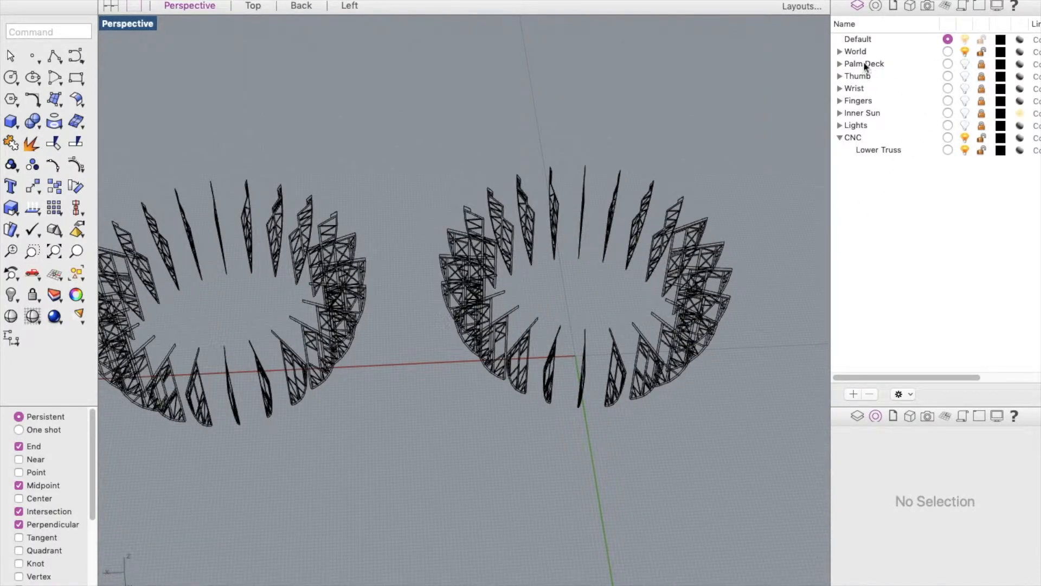
# Hide the Lower Truss sublayer under the World layer
pyautogui.click(839, 51)
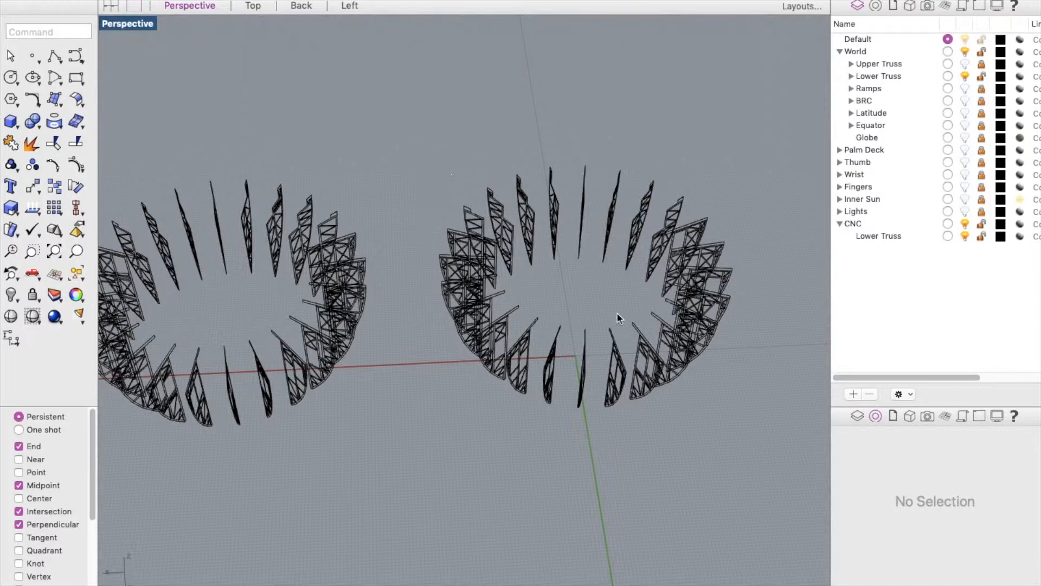
pyautogui.click(965, 76)
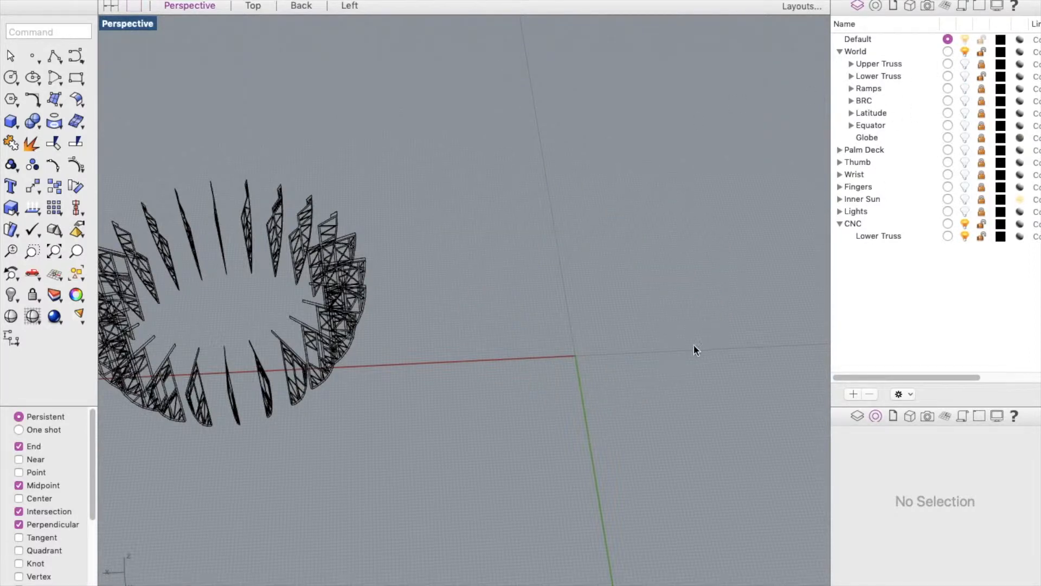
pyautogui.scroll(-7, 695, 341)
pyautogui.scroll(7, 495, 361)
pyautogui.scroll(2, 450, 310)
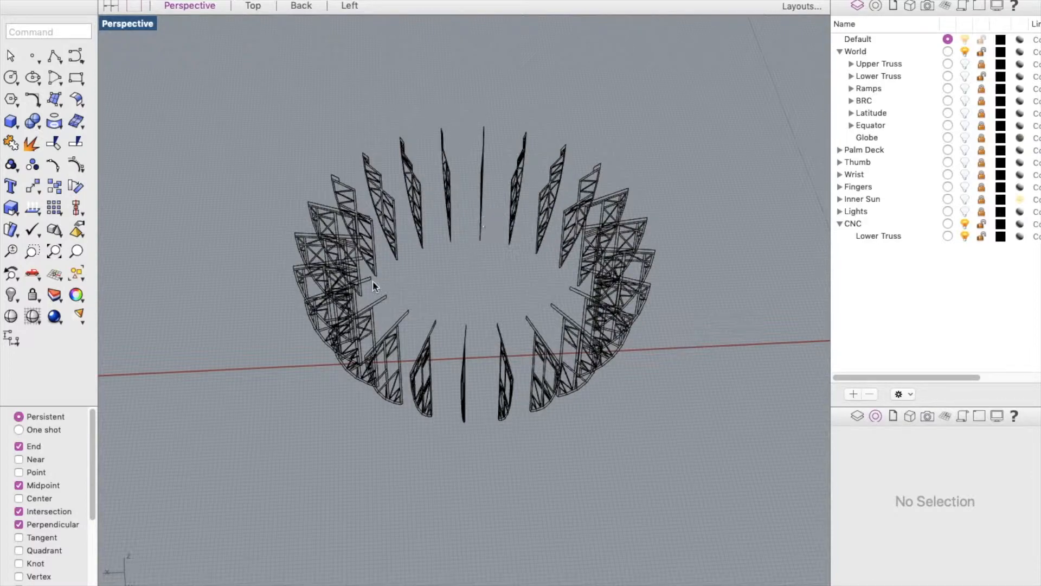
# In the Top view, delete all trusses in the negative-X half of the copied ring
pyautogui.scroll(5, 421, 325)
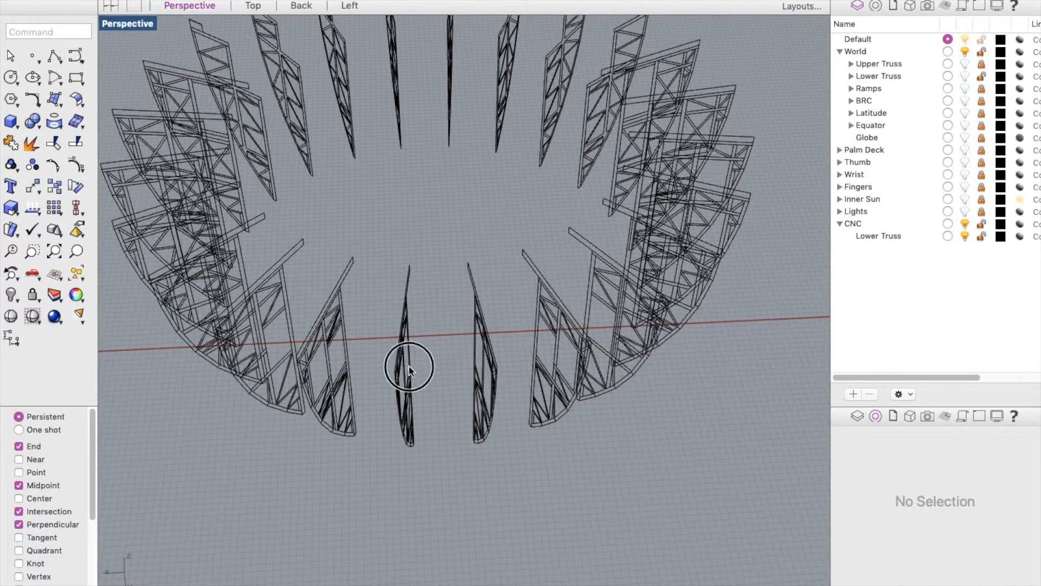
pyautogui.click(408, 368)
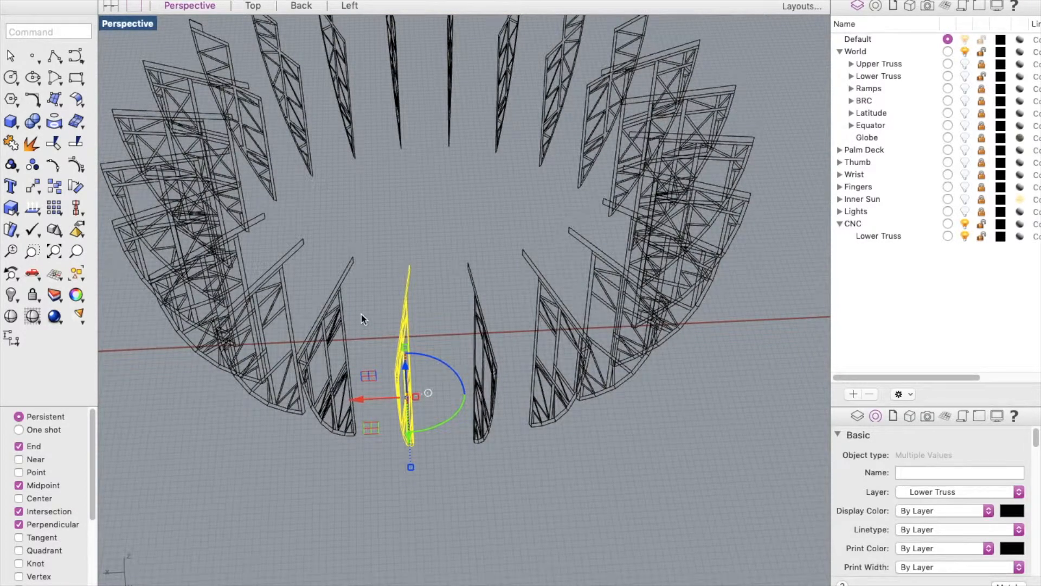
pyautogui.click(252, 6)
pyautogui.scroll(-6, 220, 316)
pyautogui.scroll(8, 518, 274)
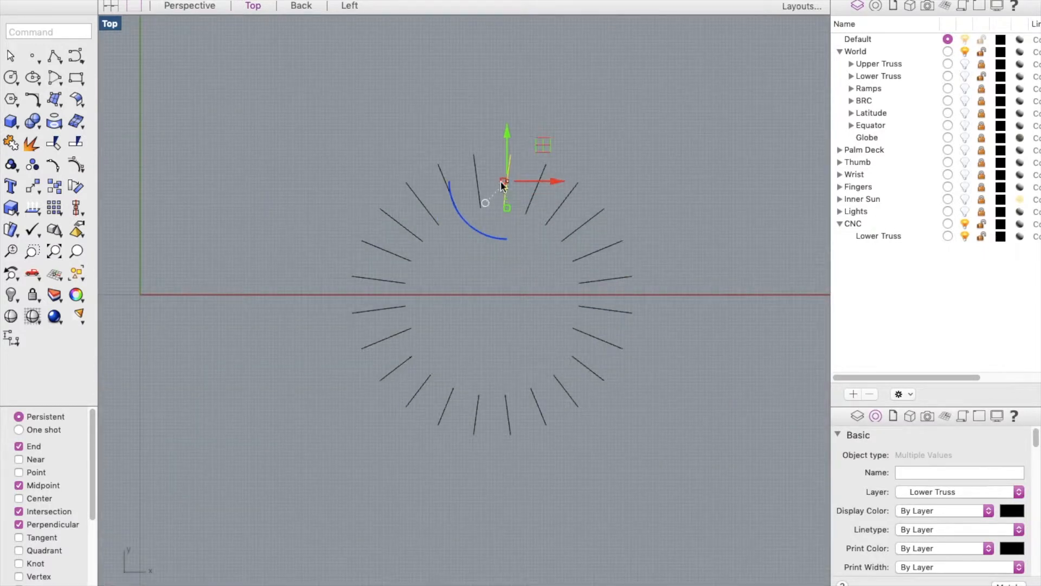
pyautogui.scroll(-2, 507, 288)
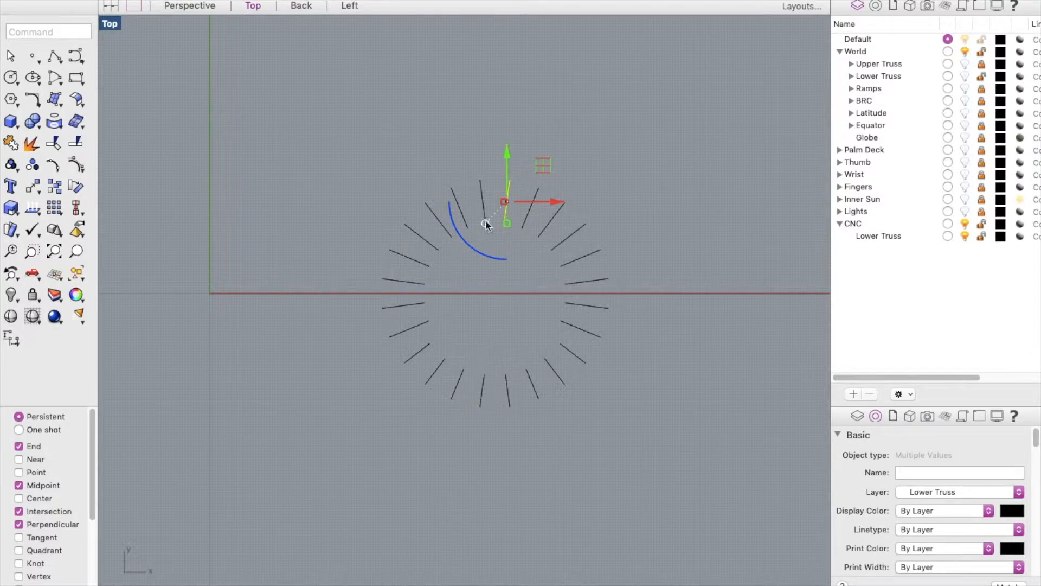
pyautogui.click(586, 144)
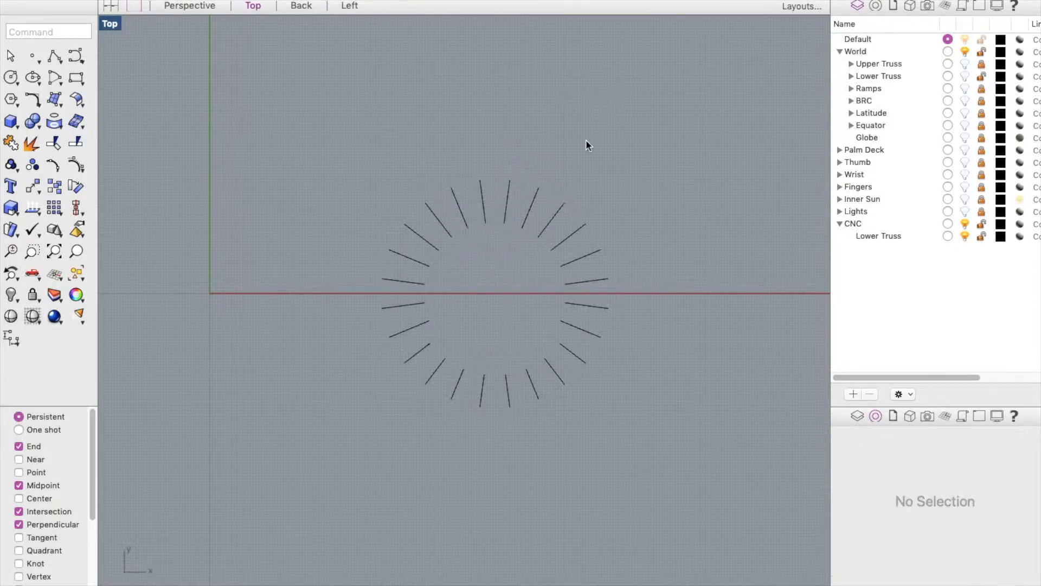
pyautogui.moveTo(501, 131); pyautogui.dragTo(363, 435)
pyautogui.press('Delete')
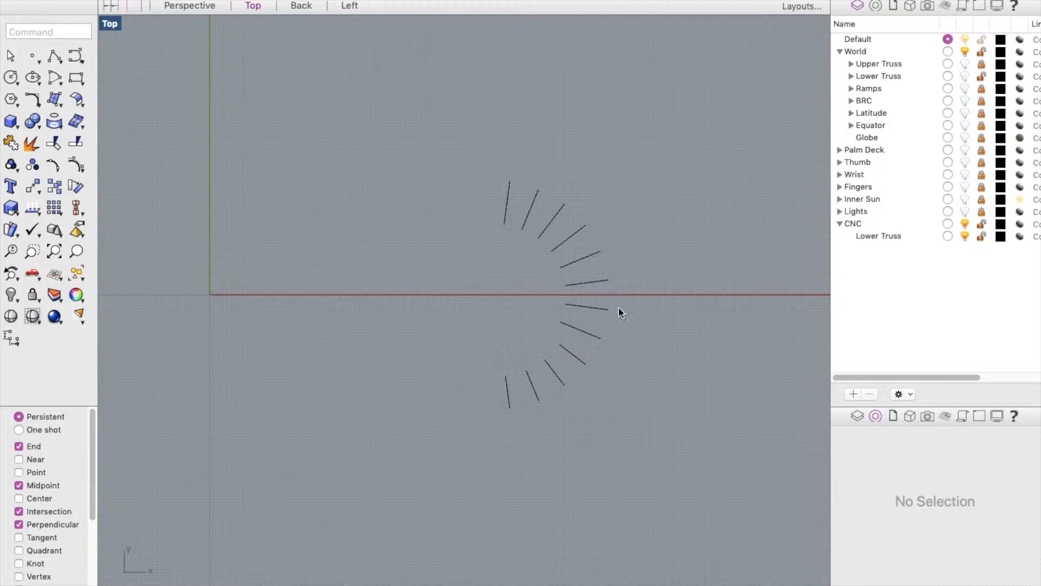
# Rotate the uppermost truss 7.5 degrees around the Z axis so it runs parallel to Y
pyautogui.click(505, 213)
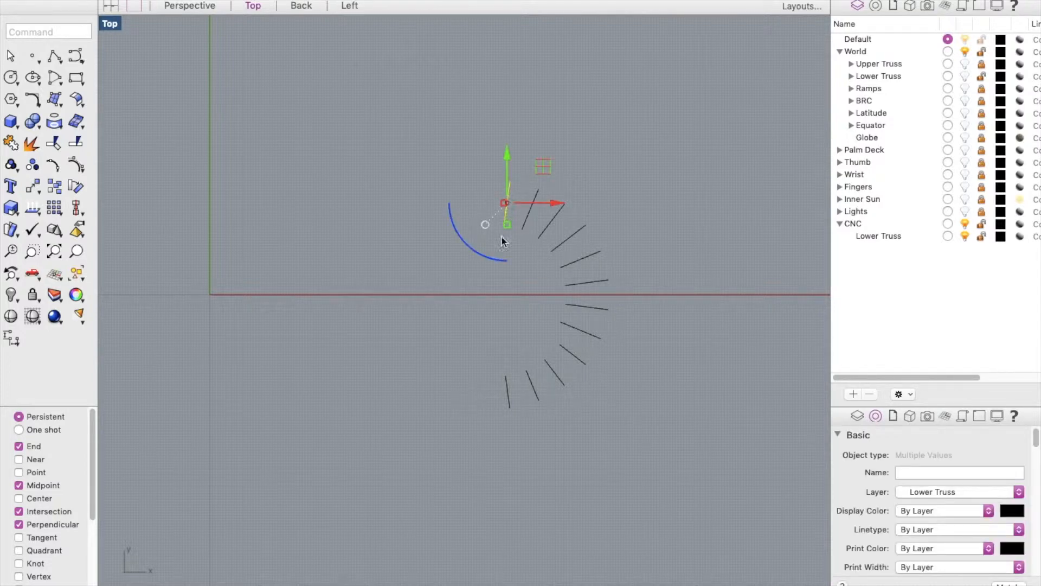
pyautogui.scroll(3, 496, 244)
pyautogui.scroll(-2, 520, 188)
pyautogui.scroll(4, 510, 198)
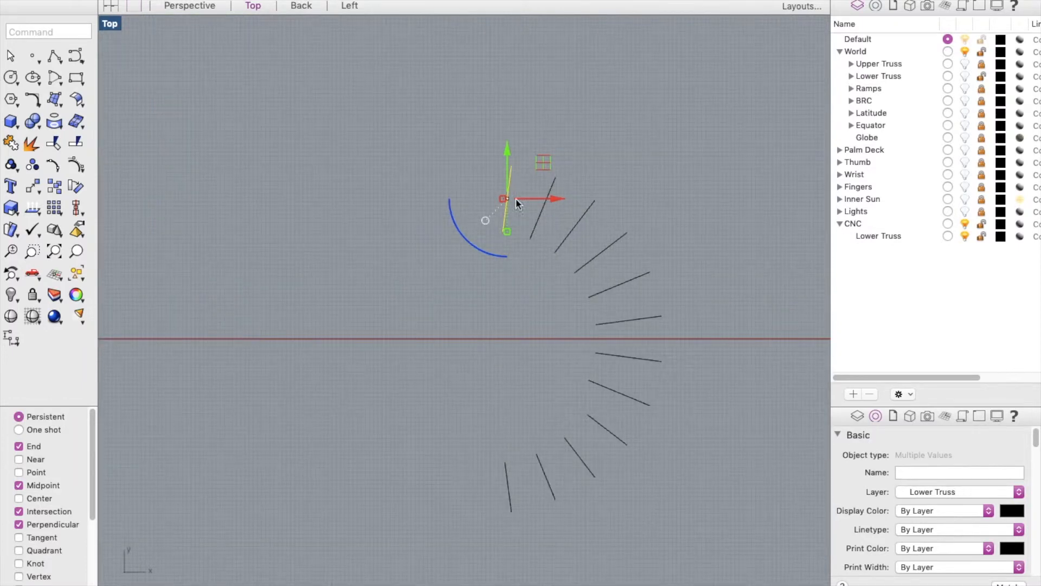
pyautogui.scroll(-2, 509, 247)
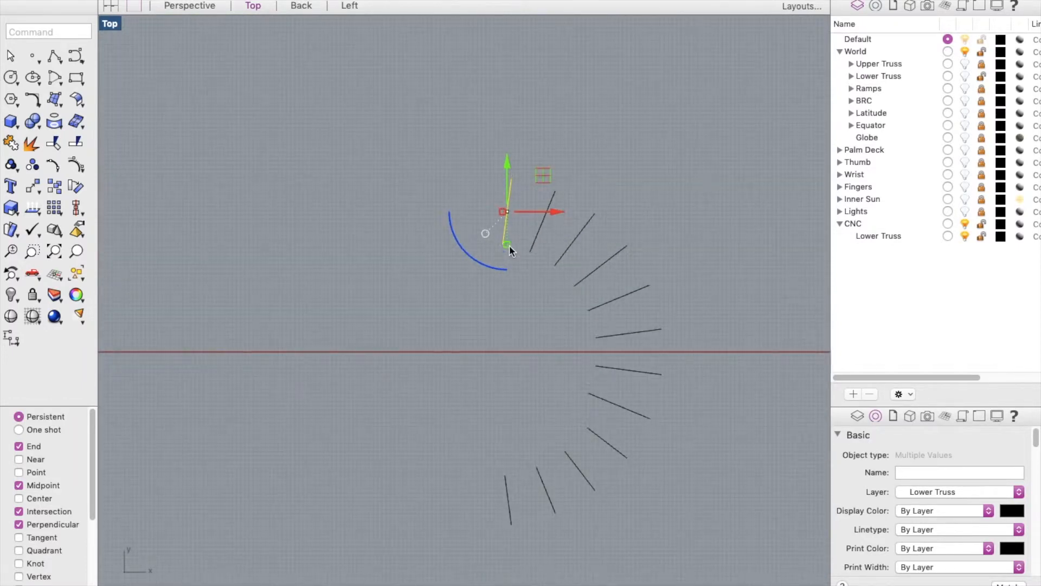
pyautogui.click(474, 259)
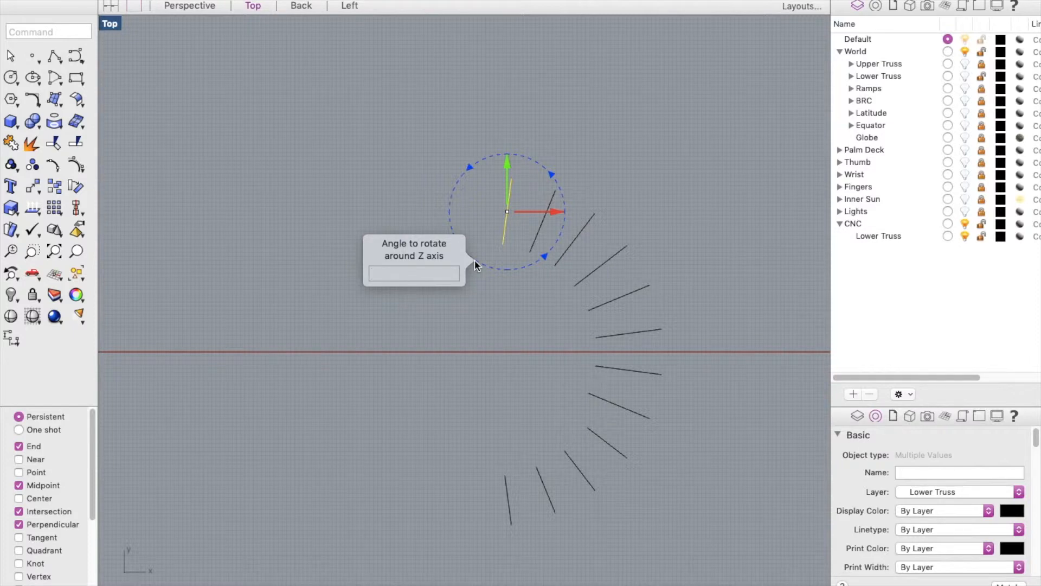
pyautogui.write('7.5')
pyautogui.press('Return')
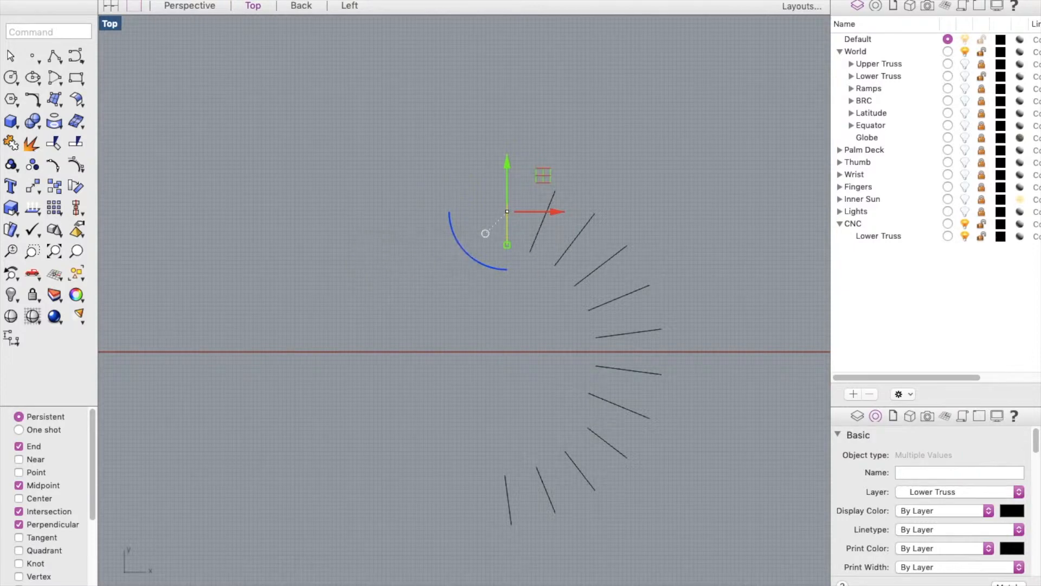
pyautogui.click(526, 292)
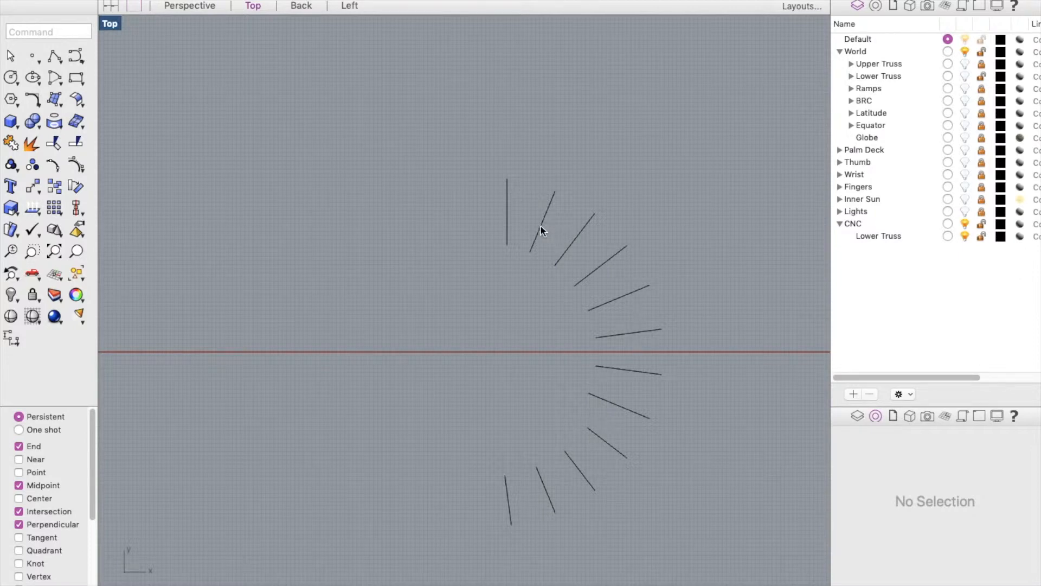
# Rotate the second truss clockwise from the top of the half ring 22.5 degrees around the Z axis
pyautogui.click(541, 227)
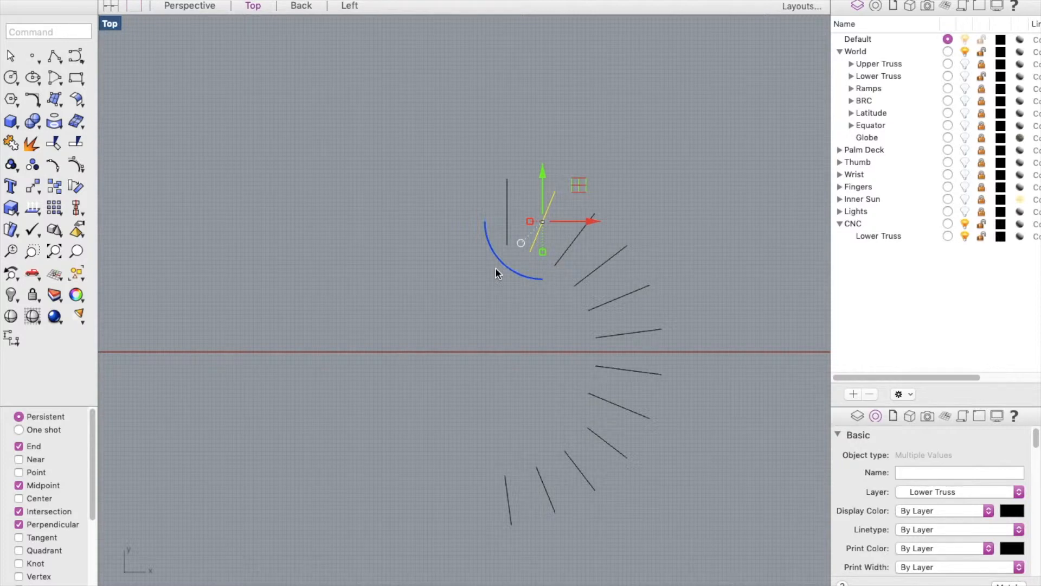
pyautogui.click(513, 270)
pyautogui.write('22.5')
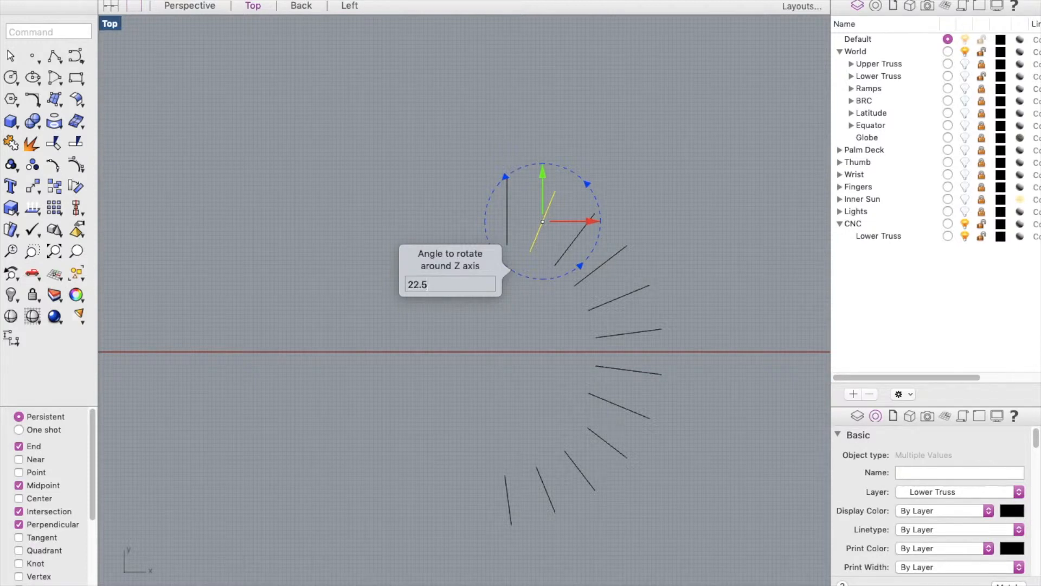
pyautogui.press('Return')
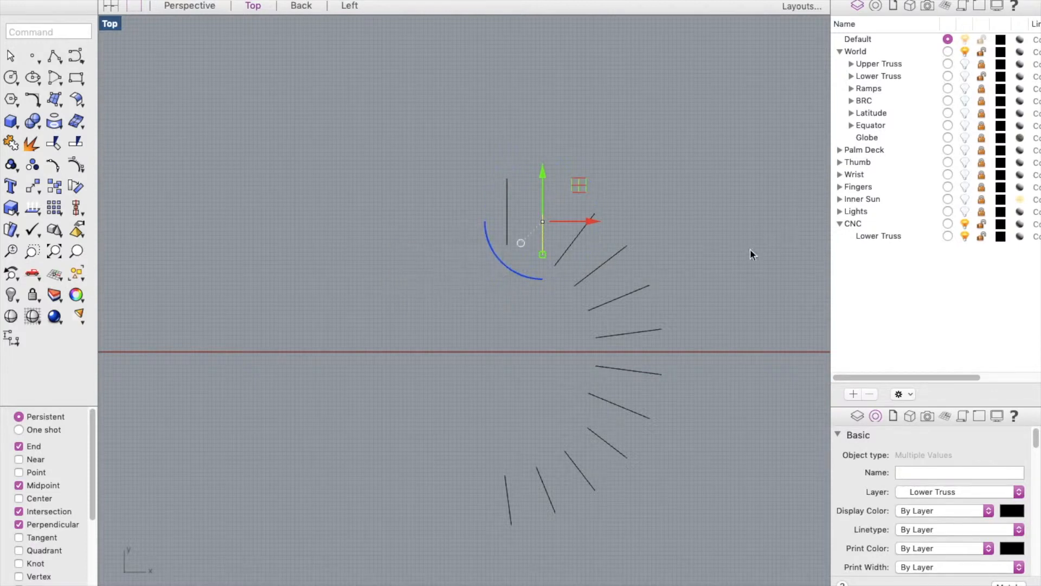
# Rotate the third truss from the top of the half ring 37.5 degrees around the Z axis
pyautogui.click(569, 243)
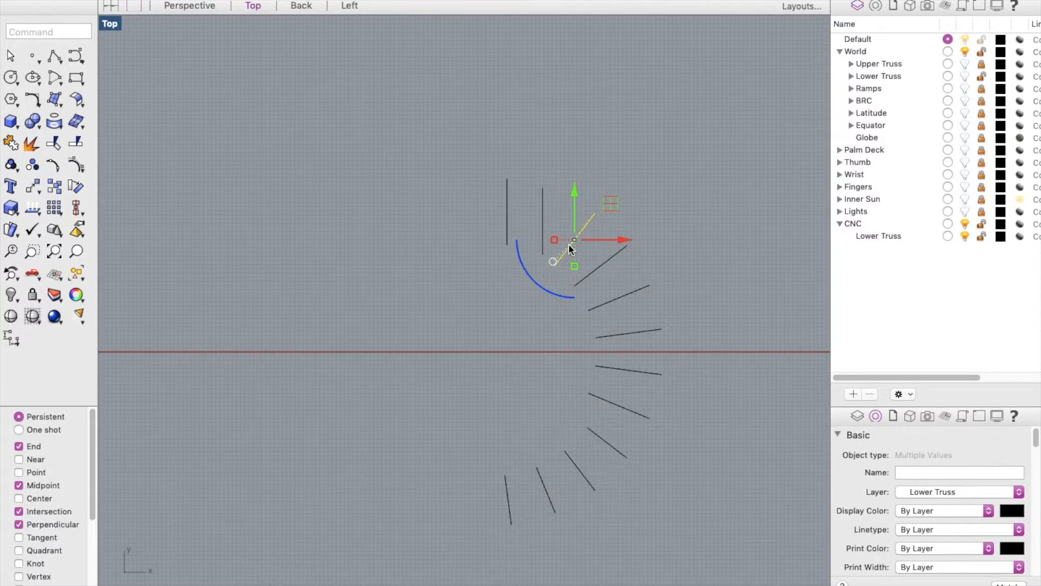
pyautogui.click(542, 285)
pyautogui.write('37.5')
pyautogui.press('Return')
# Rotate the fourth truss from the top of the half ring 52.5 degrees around the Z axis
pyautogui.click(583, 279)
pyautogui.click(568, 312)
pyautogui.write('52.5')
pyautogui.press('Return')
# Rotate the fifth truss from the top of the half ring 67.5 degrees around the Z axis
pyautogui.click(631, 293)
pyautogui.click(574, 336)
pyautogui.write('67.5')
pyautogui.press('Return')
pyautogui.scroll(3, 564, 305)
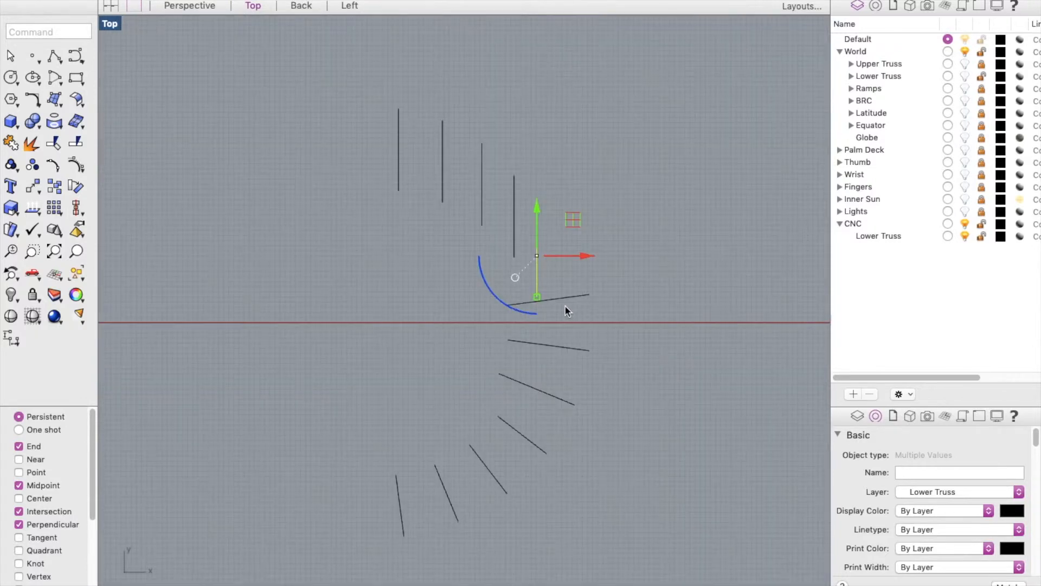
# Rotate the sixth truss from the top of the half ring 82.5 degrees around the Z axis
pyautogui.click(564, 302)
pyautogui.click(497, 326)
pyautogui.write('82.5')
pyautogui.press('Return')
pyautogui.scroll(-3, 624, 331)
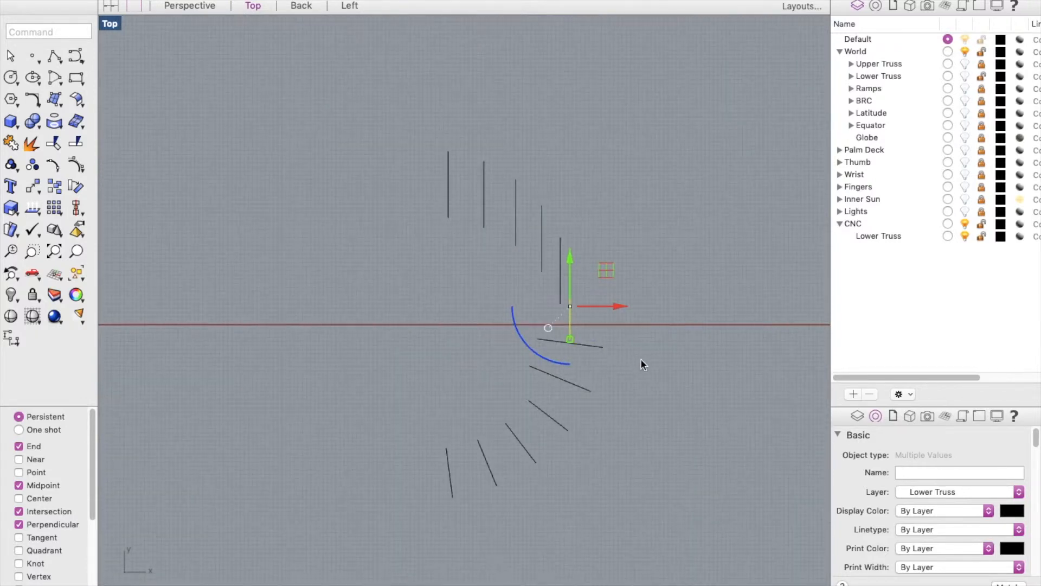
pyautogui.click(641, 360)
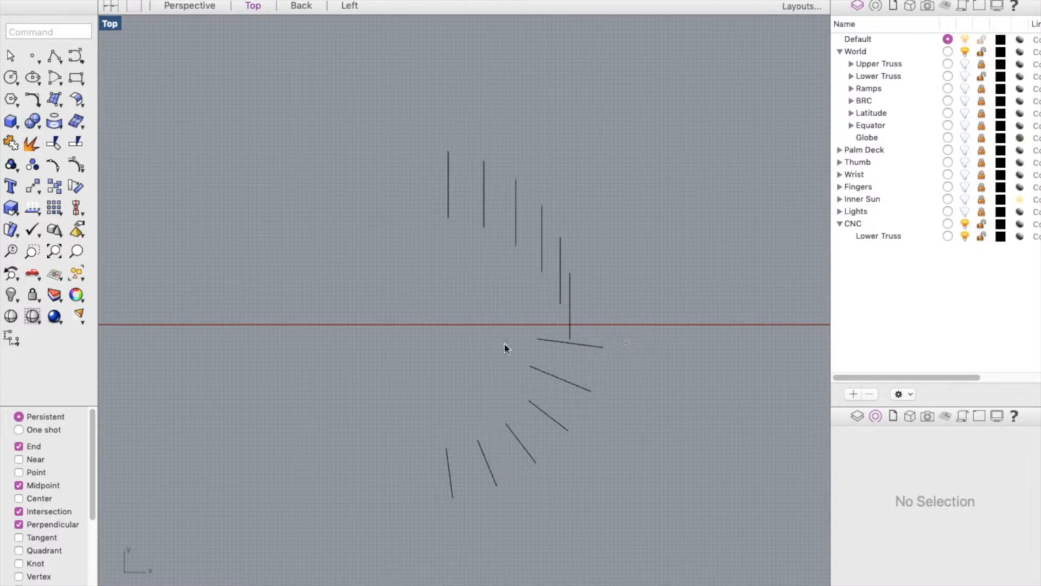
# Delete the six unrotated trusses in the lower half of the half ring, keeping only the parallel ones
pyautogui.moveTo(377, 367); pyautogui.dragTo(388, 393)
pyautogui.click(348, 7)
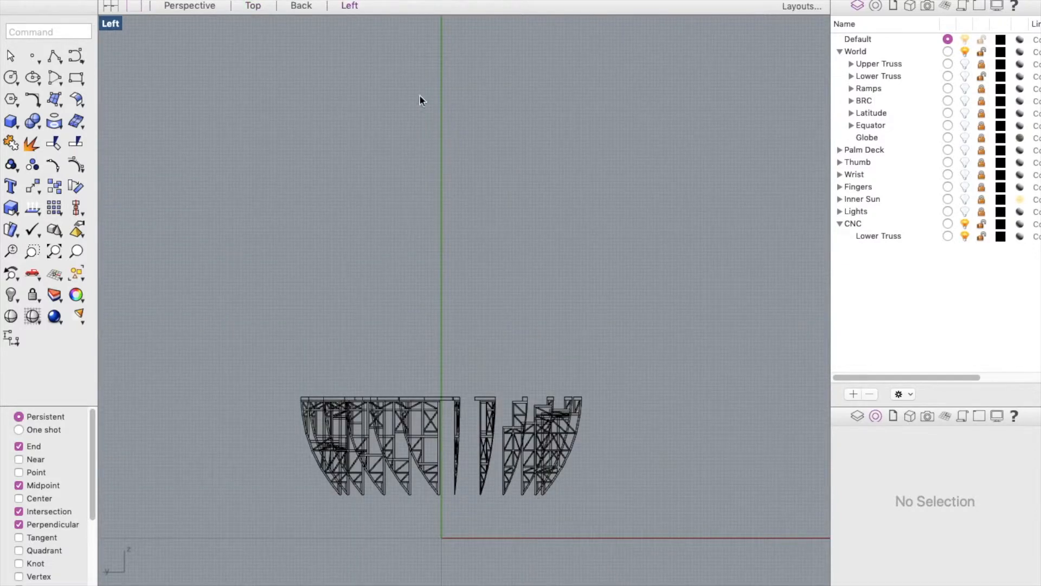
pyautogui.scroll(3, 388, 428)
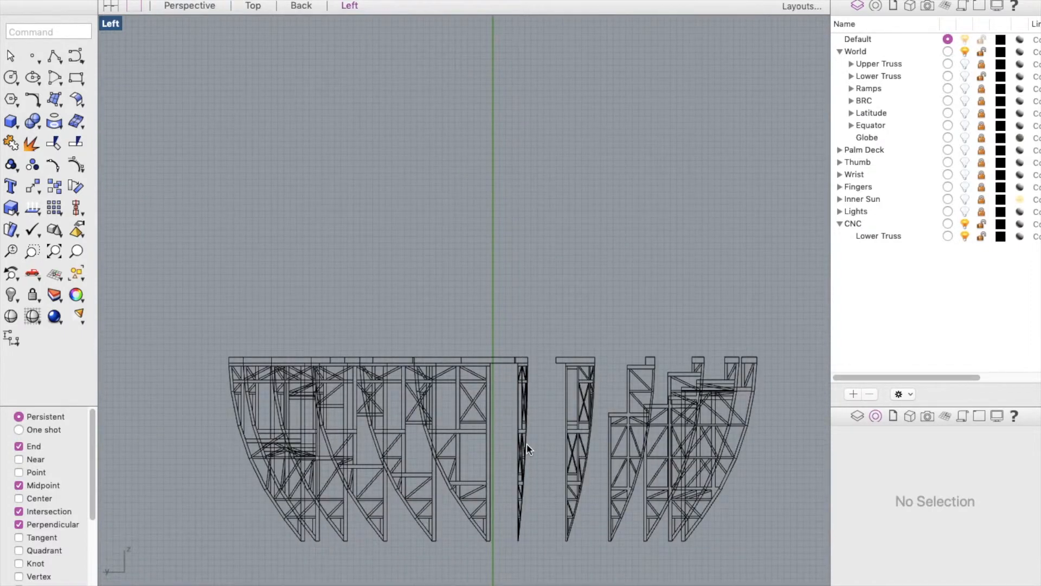
pyautogui.scroll(-3, 722, 332)
pyautogui.moveTo(758, 331); pyautogui.dragTo(604, 388)
pyautogui.press('Delete')
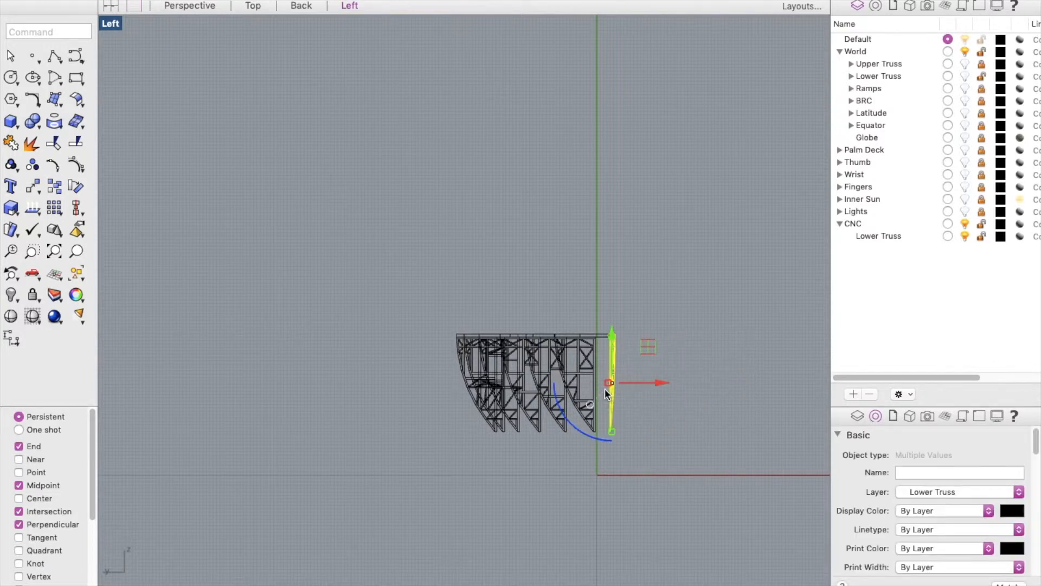
pyautogui.press('Delete')
# Move the truss nearest the vertical axis in the Left view horizontally away from the overlapping trusses
pyautogui.scroll(5, 514, 376)
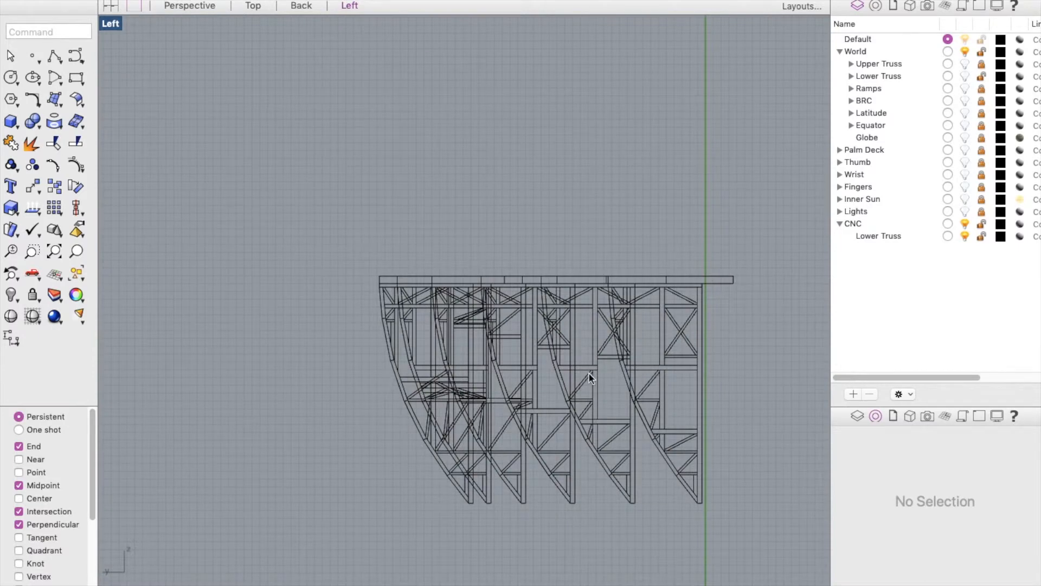
pyautogui.click(663, 449)
pyautogui.moveTo(718, 391); pyautogui.dragTo(790, 394)
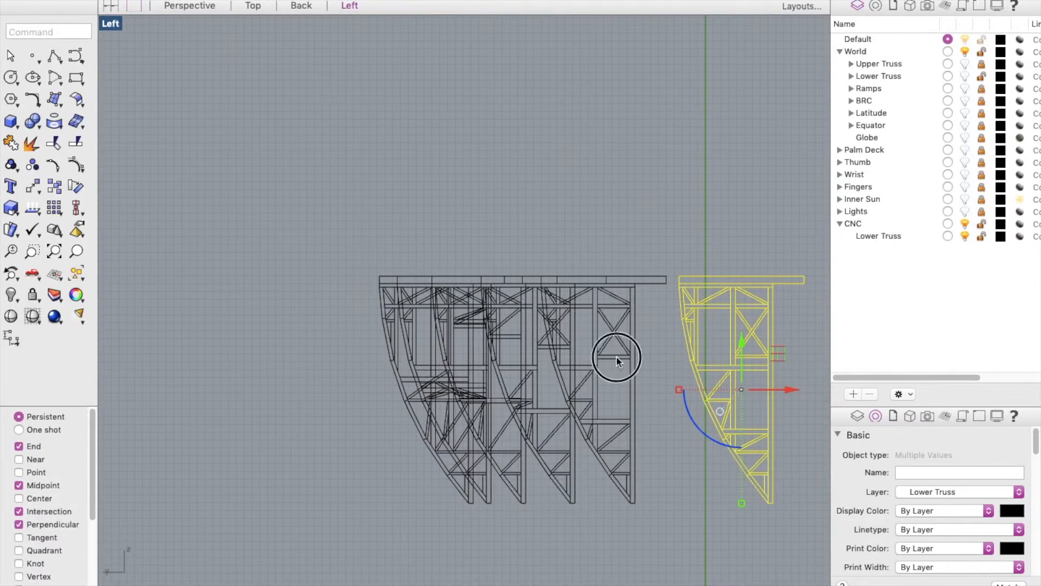
# Spread the remaining overlapping trusses horizontally in the Left view into a row with gaps between them
pyautogui.click(616, 356)
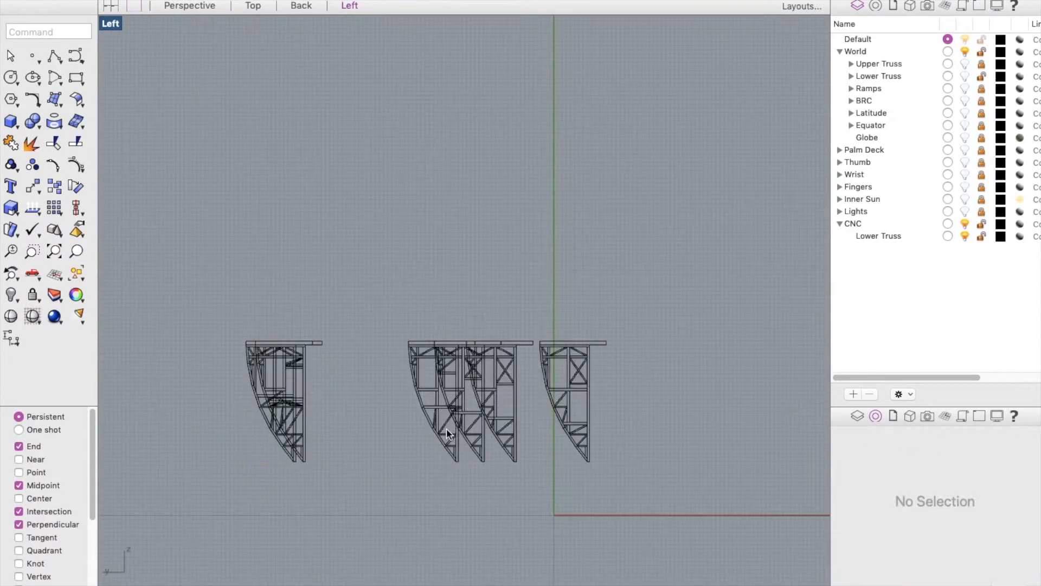
pyautogui.click(446, 433)
pyautogui.moveTo(490, 403); pyautogui.dragTo(426, 402)
pyautogui.moveTo(344, 312); pyautogui.dragTo(506, 478)
pyautogui.moveTo(233, 320); pyautogui.dragTo(494, 477)
pyautogui.moveTo(420, 403); pyautogui.dragTo(372, 405)
pyautogui.click(238, 423)
pyautogui.moveTo(276, 406); pyautogui.dragTo(209, 408)
pyautogui.scroll(-4, 614, 404)
pyautogui.scroll(3, 323, 375)
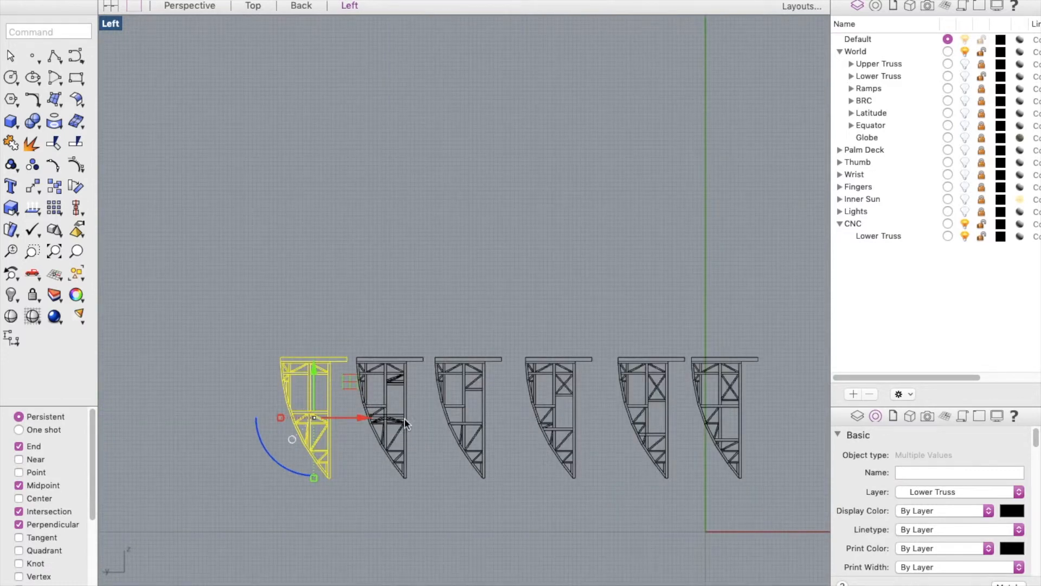
pyautogui.scroll(-3, 463, 423)
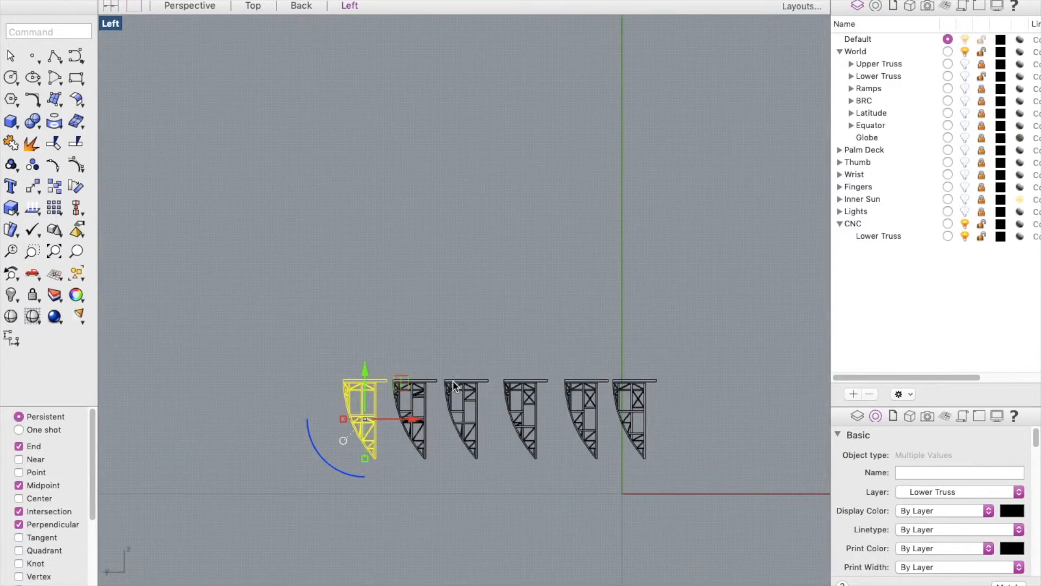
pyautogui.click(432, 277)
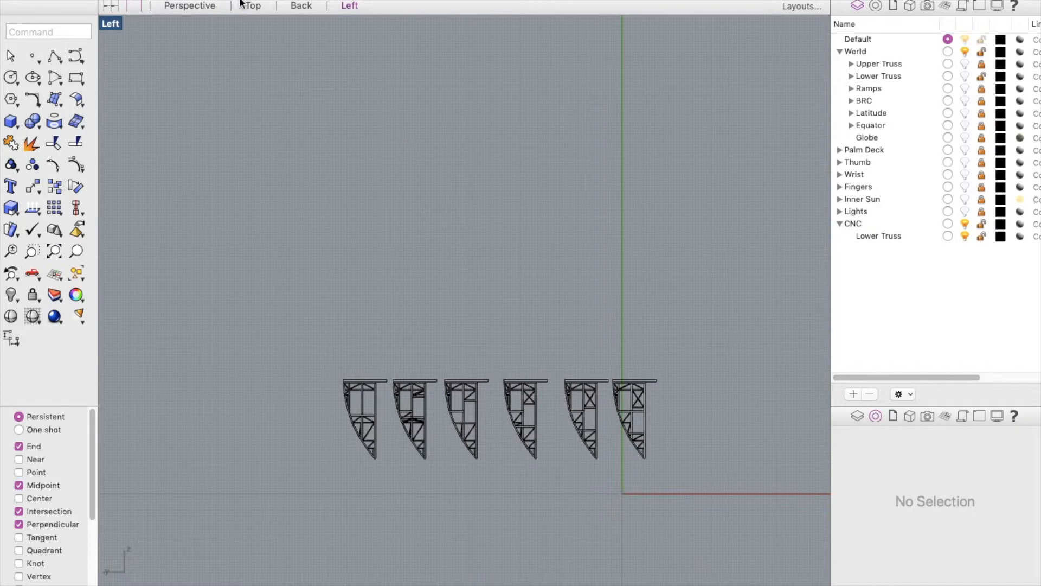
# Move the second truss from the top in the Top view slightly along X toward the Y axis
pyautogui.click(263, 8)
pyautogui.scroll(-3, 490, 349)
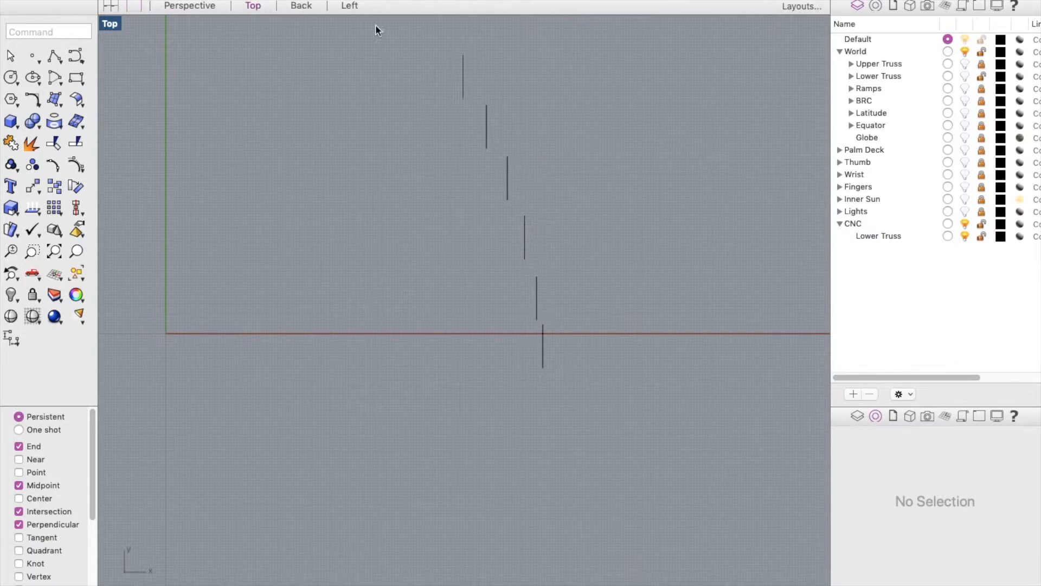
pyautogui.click(487, 139)
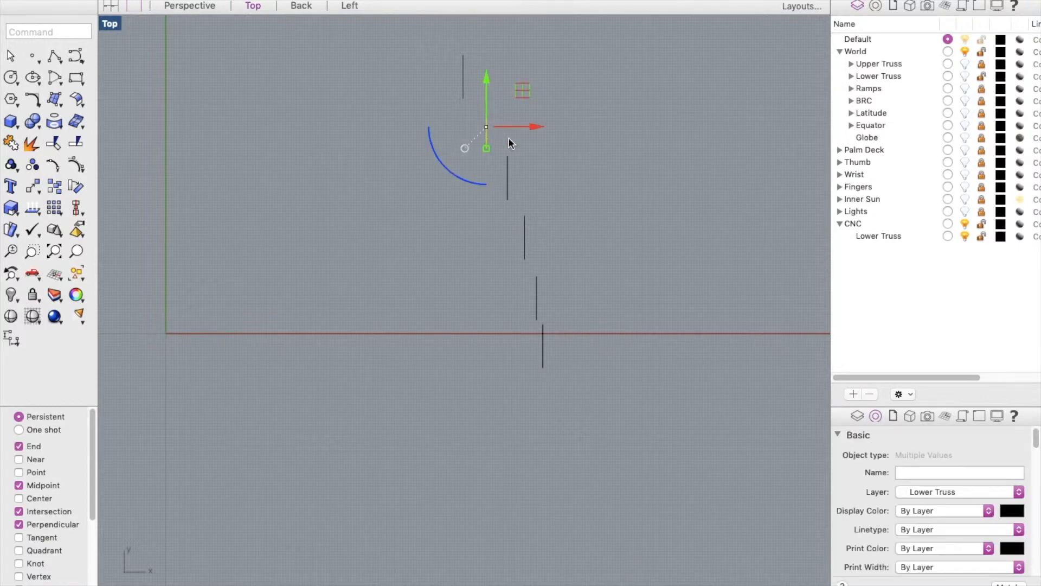
pyautogui.moveTo(539, 128)
pyautogui.mouseDown()
pyautogui.moveTo(508, 133)
pyautogui.moveTo(528, 129)
pyautogui.mouseUp()
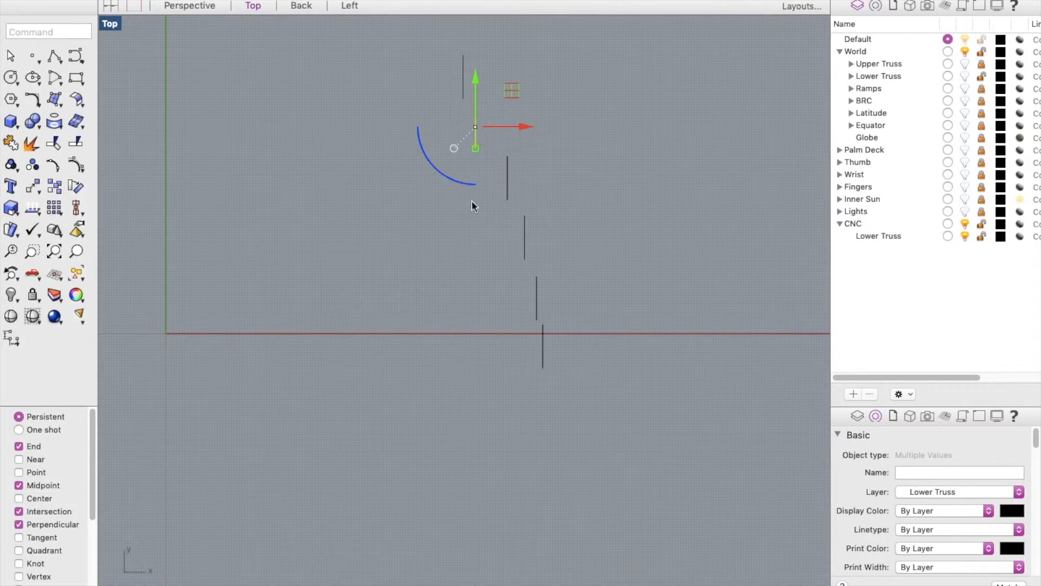
pyautogui.scroll(5, 467, 75)
pyautogui.press('Escape')
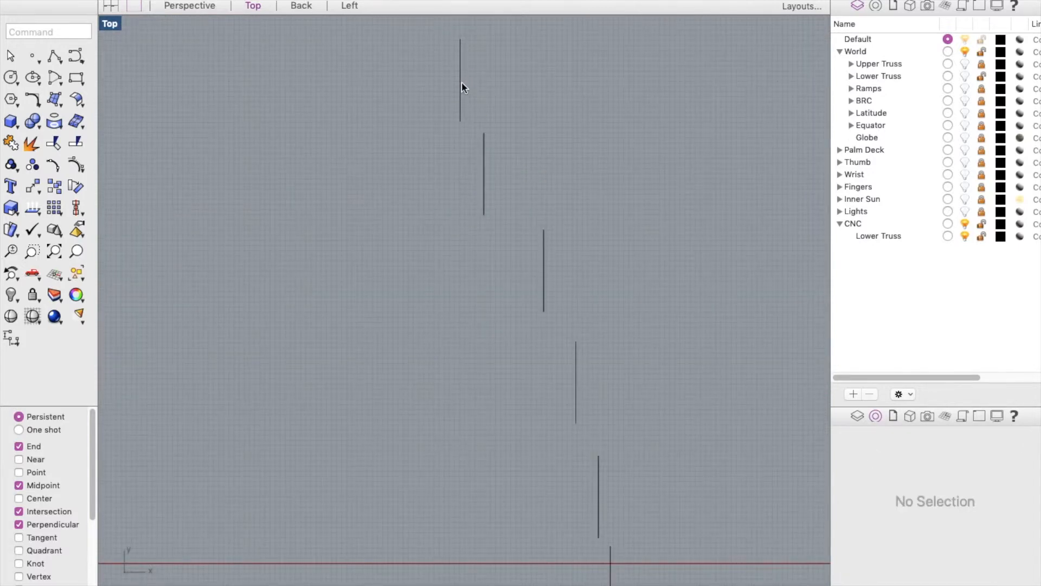
# Set the topmost truss's X position to 1242 with BoxEdit
pyautogui.click(461, 81)
pyautogui.scroll(-3, 472, 116)
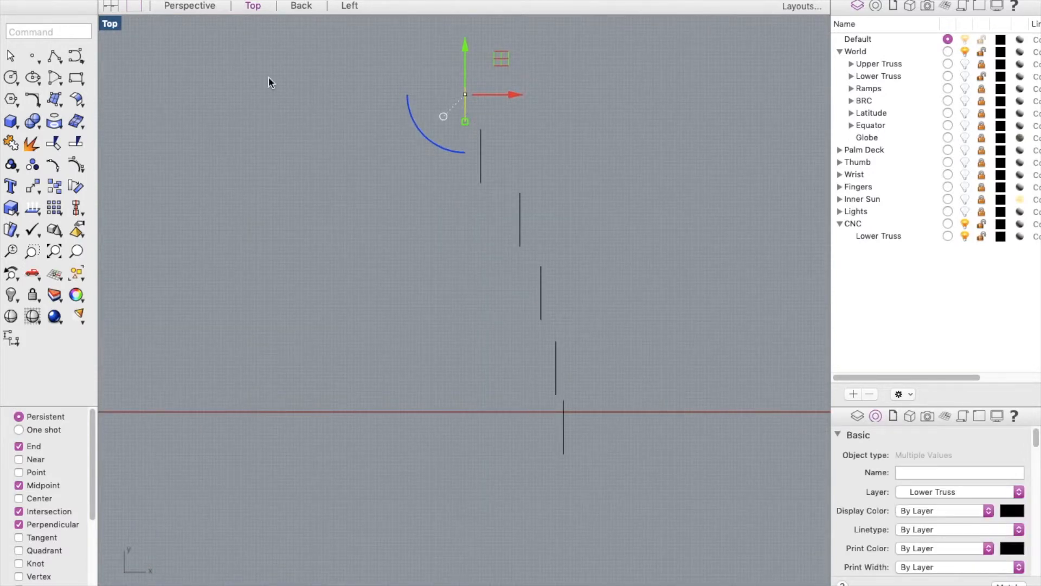
pyautogui.write('Boxedit')
pyautogui.press('Return')
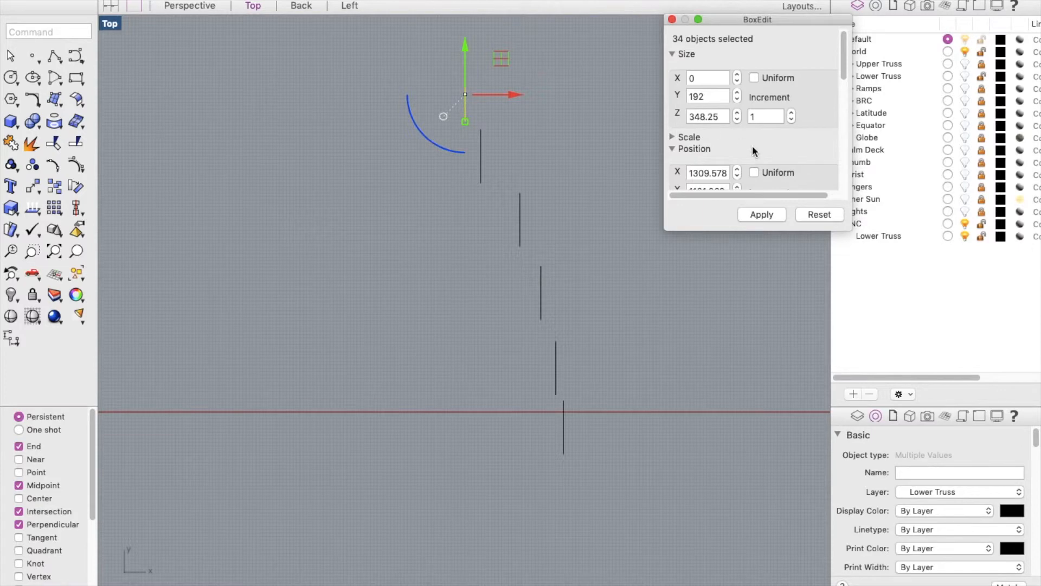
pyautogui.scroll(-3, 752, 151)
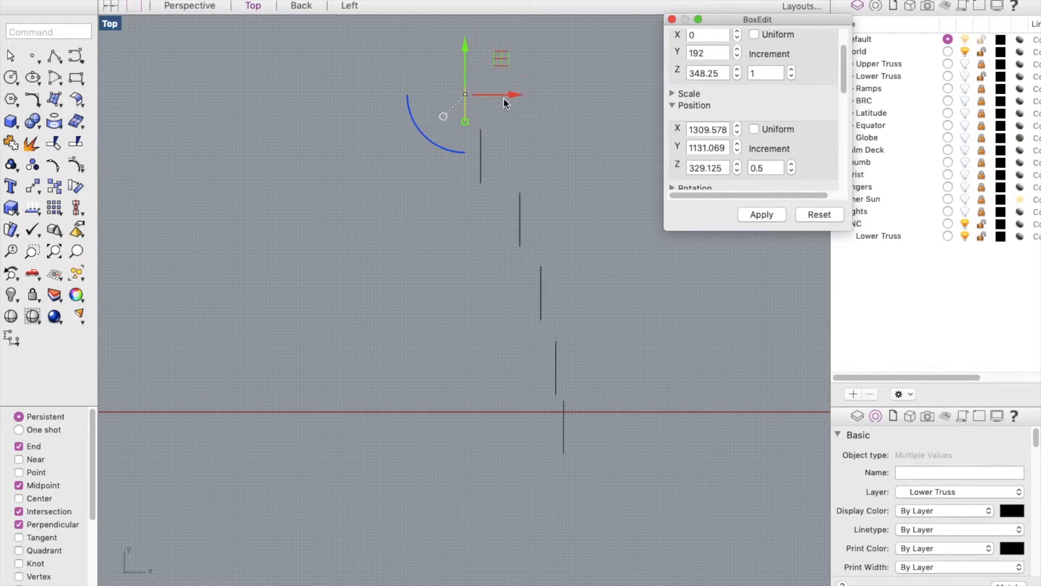
pyautogui.moveTo(514, 95); pyautogui.dragTo(497, 96)
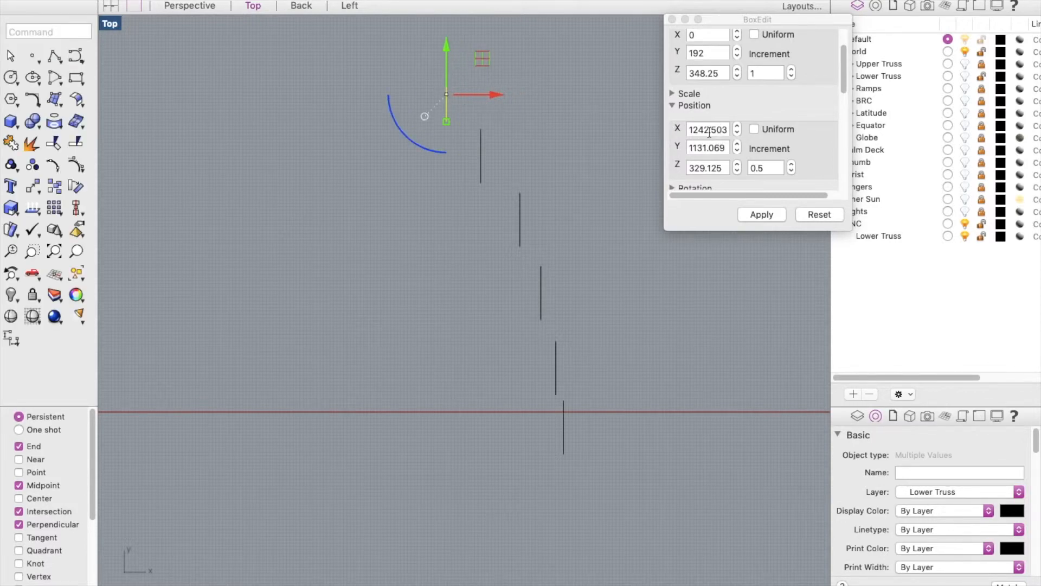
pyautogui.doubleClick(708, 131)
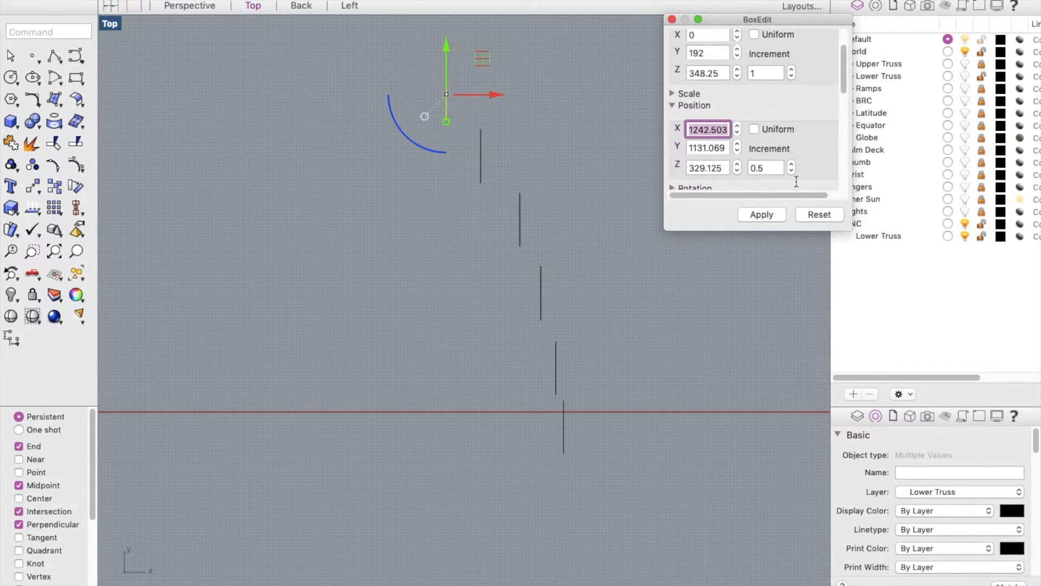
pyautogui.write('1242')
# Set the X position of the second truss from the top to 1242
pyautogui.click(480, 140)
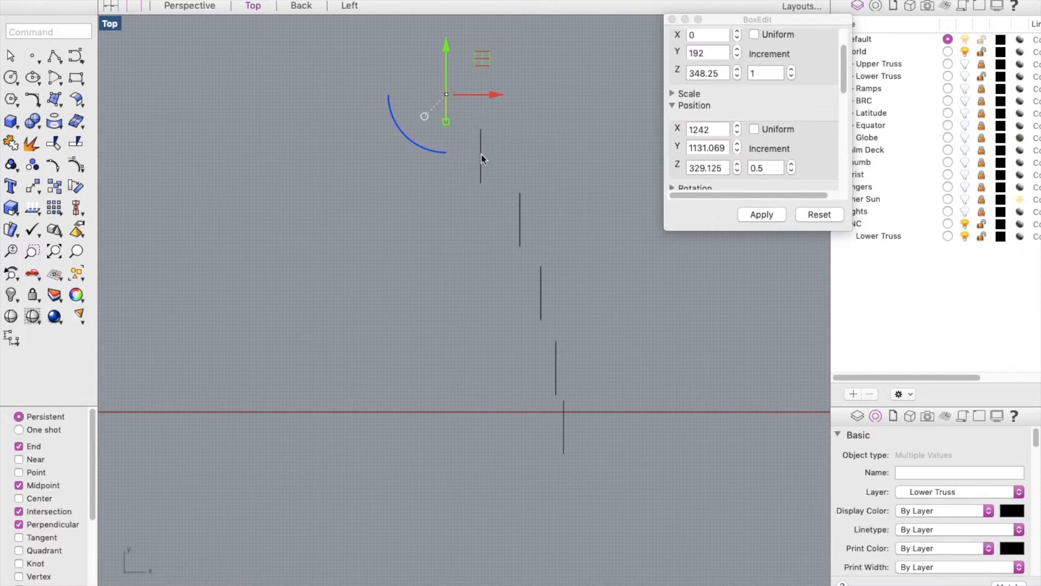
pyautogui.click(481, 161)
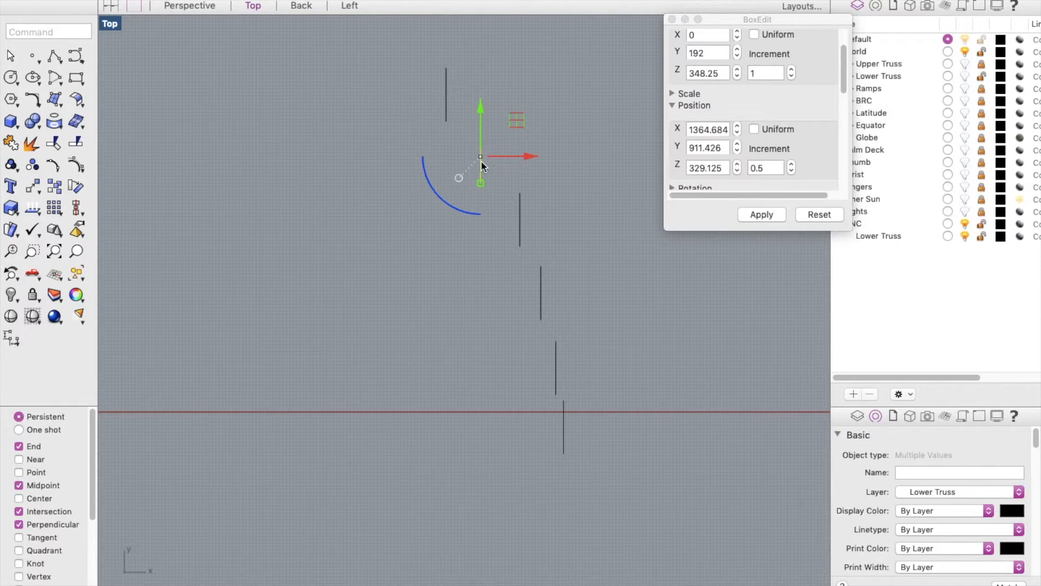
pyautogui.click(692, 130)
pyautogui.moveTo(694, 130); pyautogui.dragTo(736, 135)
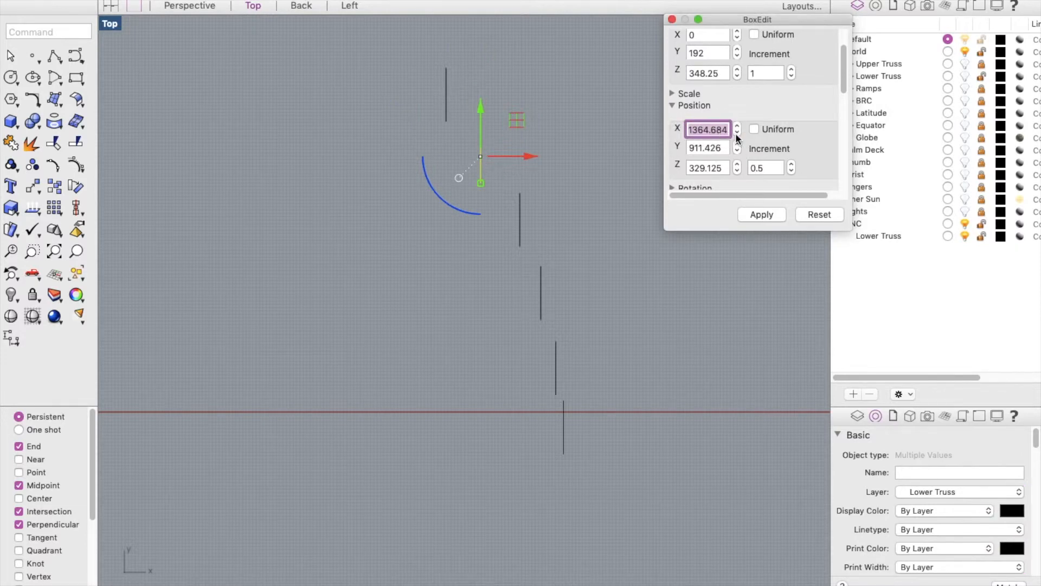
pyautogui.write('1242')
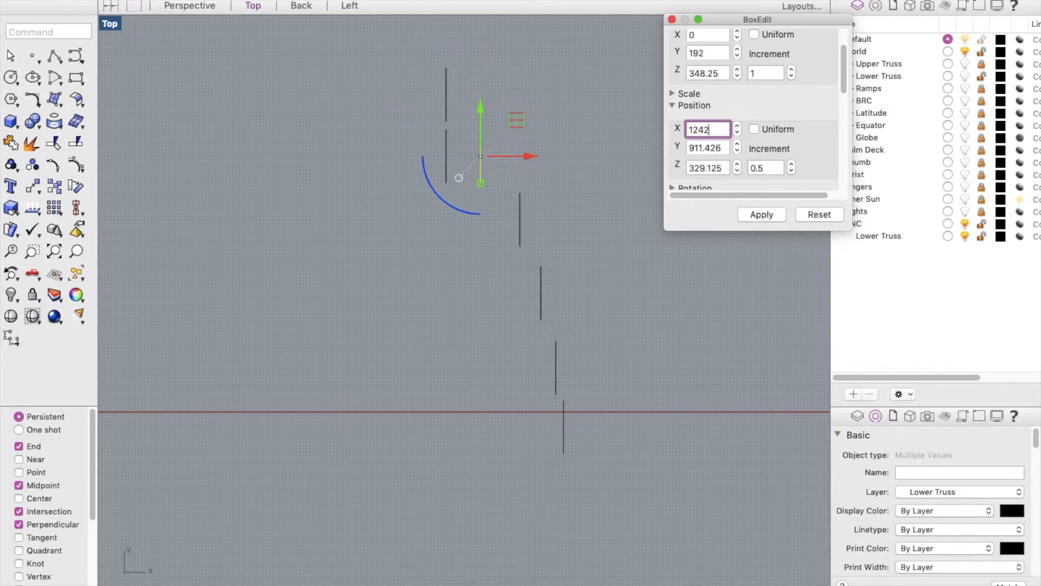
pyautogui.click(774, 215)
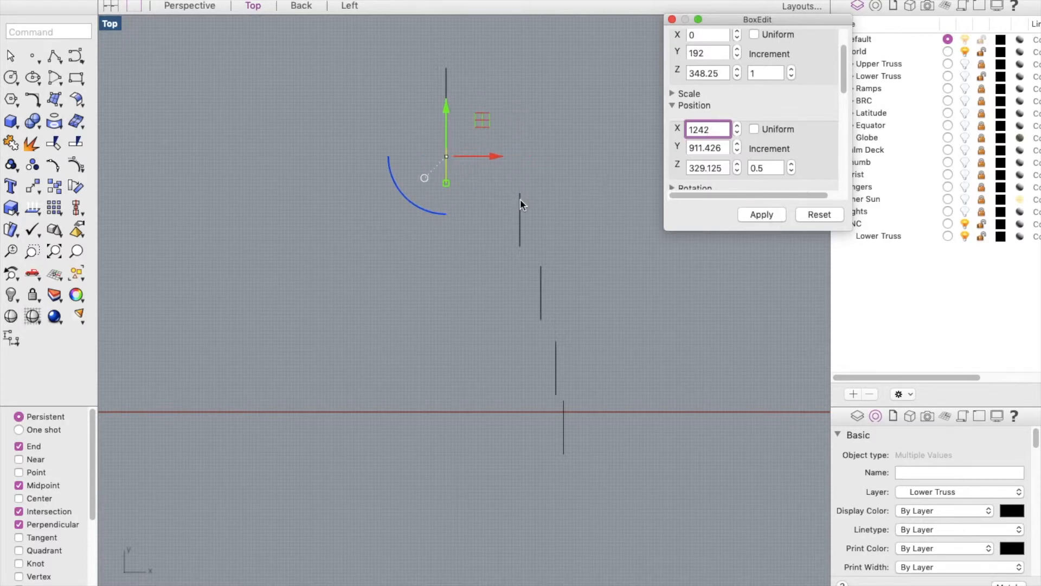
# Set the X position of the third truss from the top to 1242
pyautogui.click(519, 199)
pyautogui.moveTo(507, 187); pyautogui.dragTo(542, 265)
pyautogui.moveTo(692, 129); pyautogui.dragTo(730, 131)
pyautogui.write('1242')
pyautogui.click(756, 216)
# Set the X position of each of the three remaining lower trusses to 1242
pyautogui.moveTo(525, 259); pyautogui.dragTo(552, 327)
pyautogui.moveTo(692, 130); pyautogui.dragTo(730, 131)
pyautogui.write('1242')
pyautogui.click(756, 216)
pyautogui.scroll(-5, 607, 262)
pyautogui.write('1242')
pyautogui.click(755, 216)
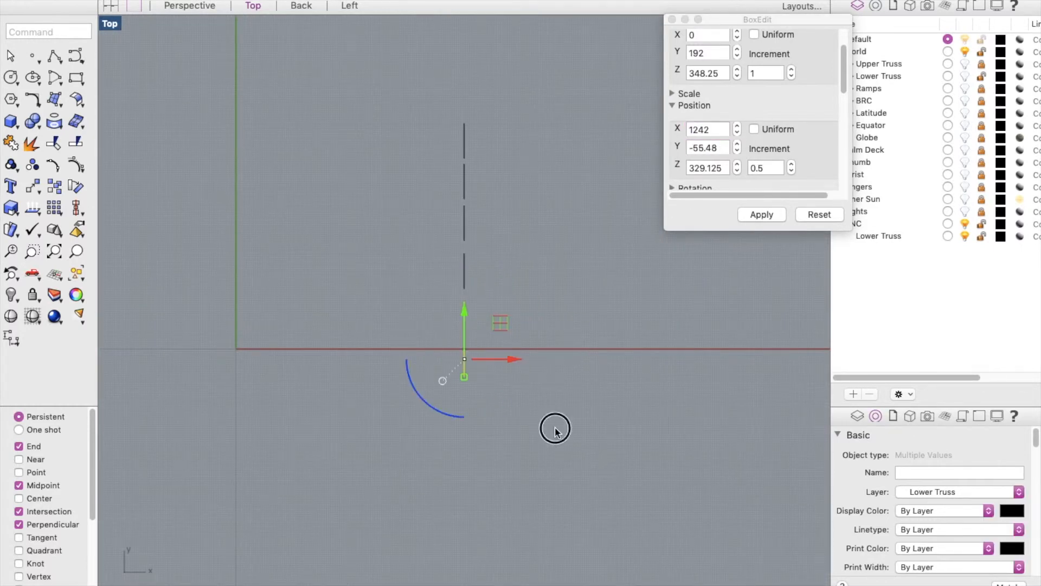
pyautogui.click(494, 373)
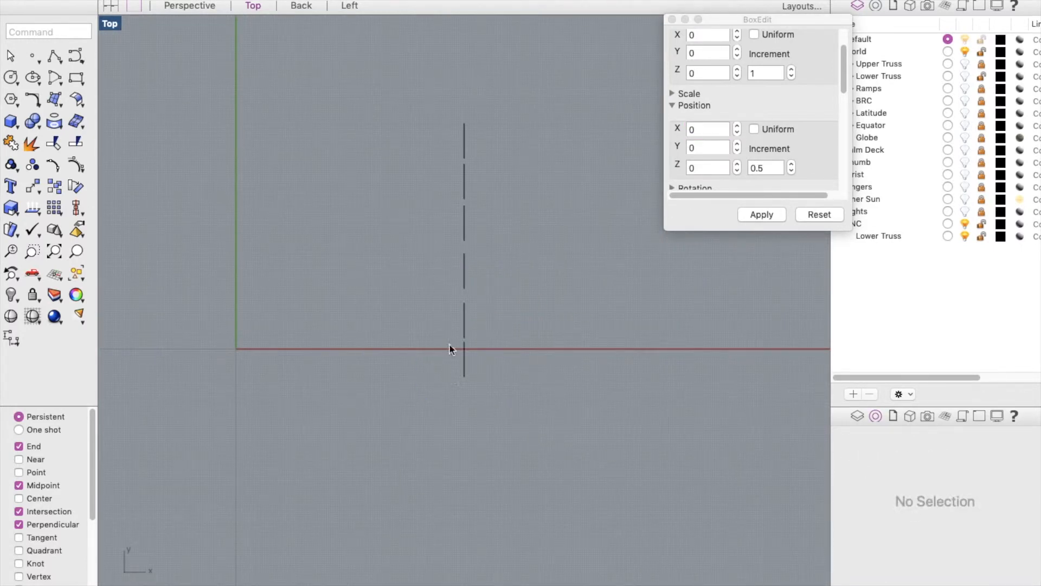
# Check the trusses' alignment in the Left, Back and Top views and examine the second truss's bracing members up close
pyautogui.click(341, 5)
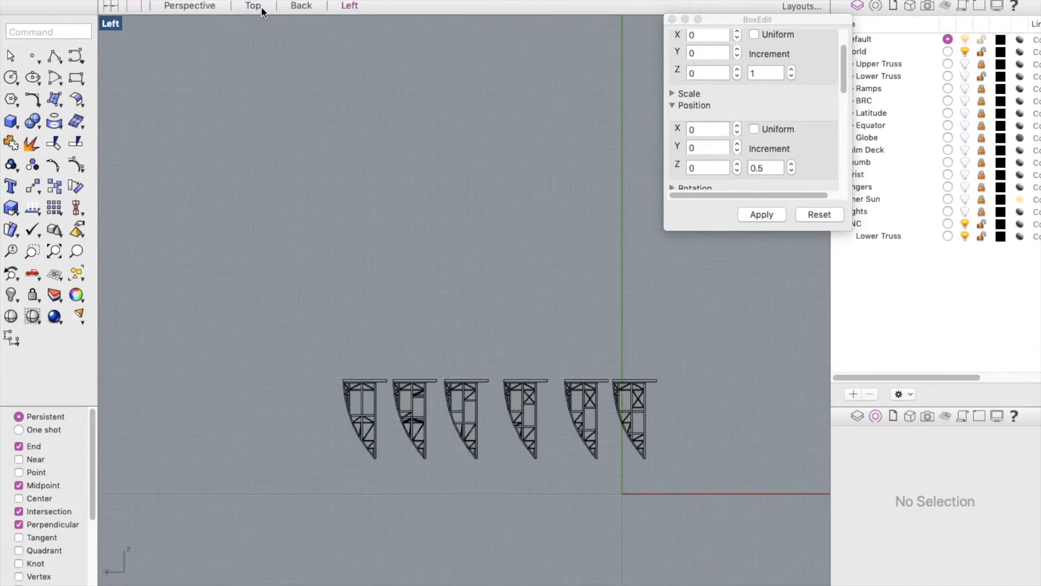
pyautogui.click(301, 6)
pyautogui.scroll(-3, 444, 296)
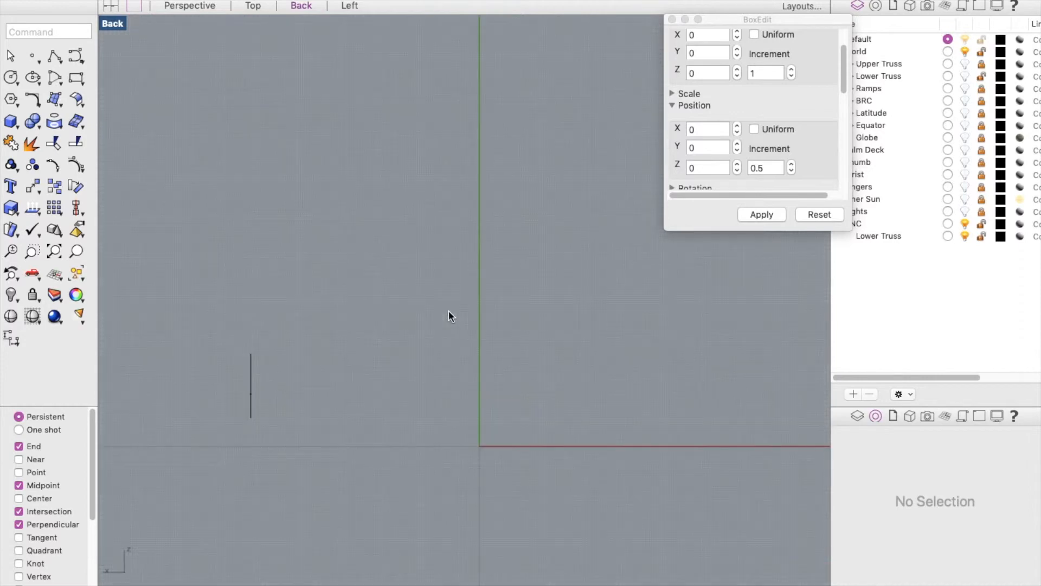
pyautogui.scroll(5, 238, 361)
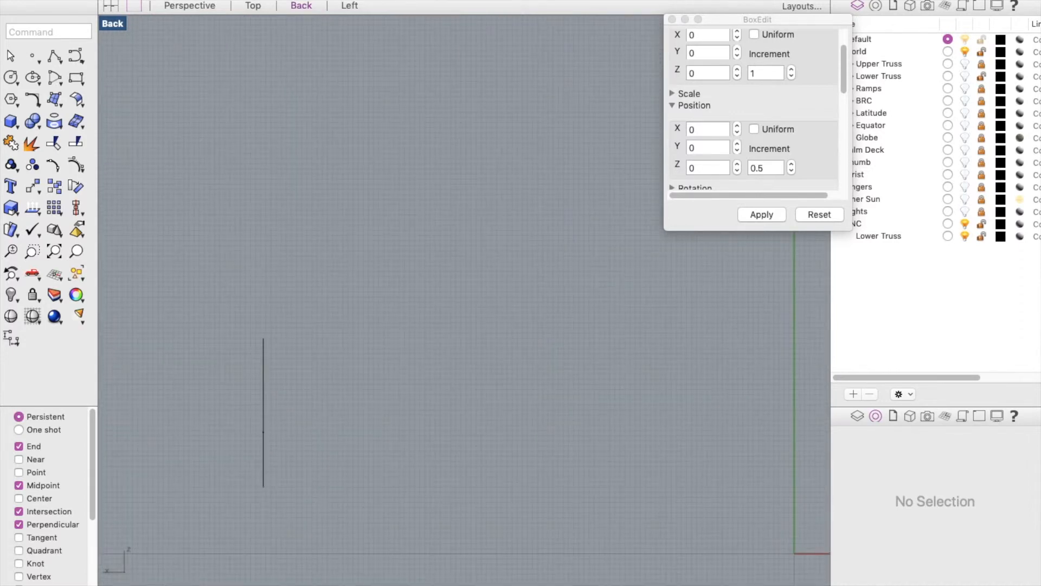
pyautogui.click(253, 6)
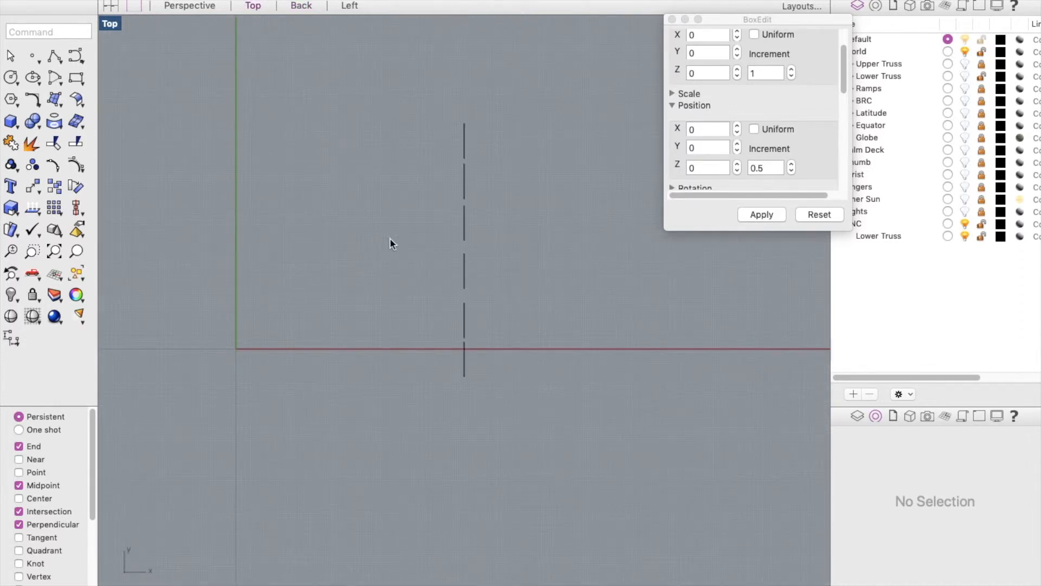
pyautogui.click(349, 5)
pyautogui.scroll(3, 441, 427)
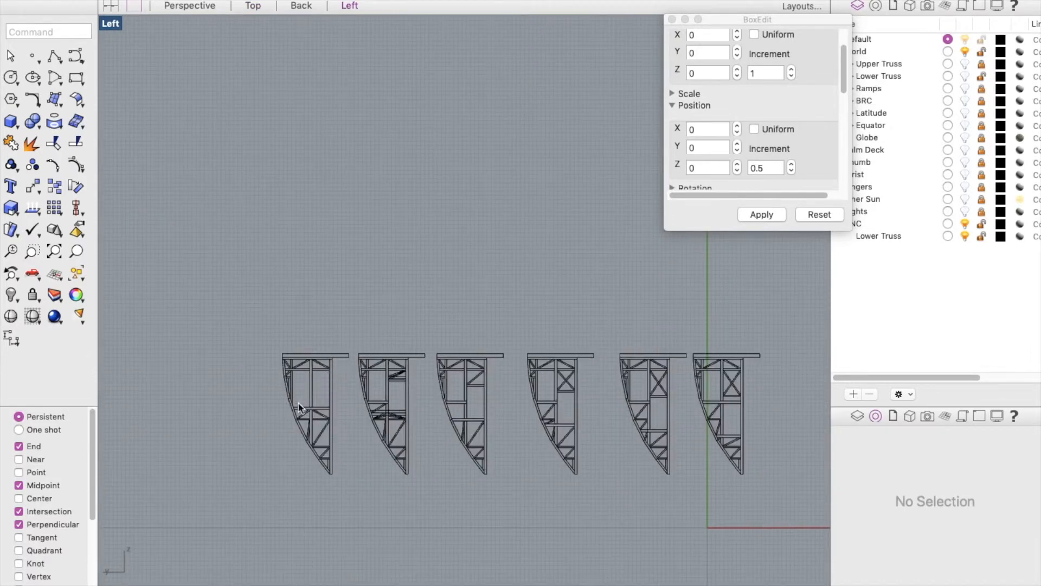
pyautogui.scroll(6, 416, 476)
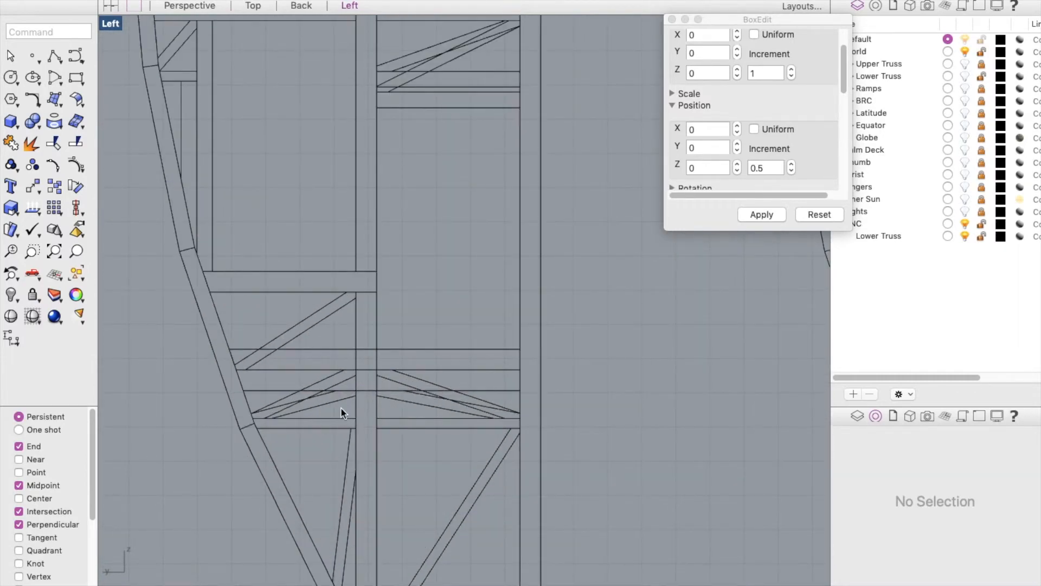
pyautogui.scroll(-6, 352, 401)
pyautogui.scroll(3, 401, 369)
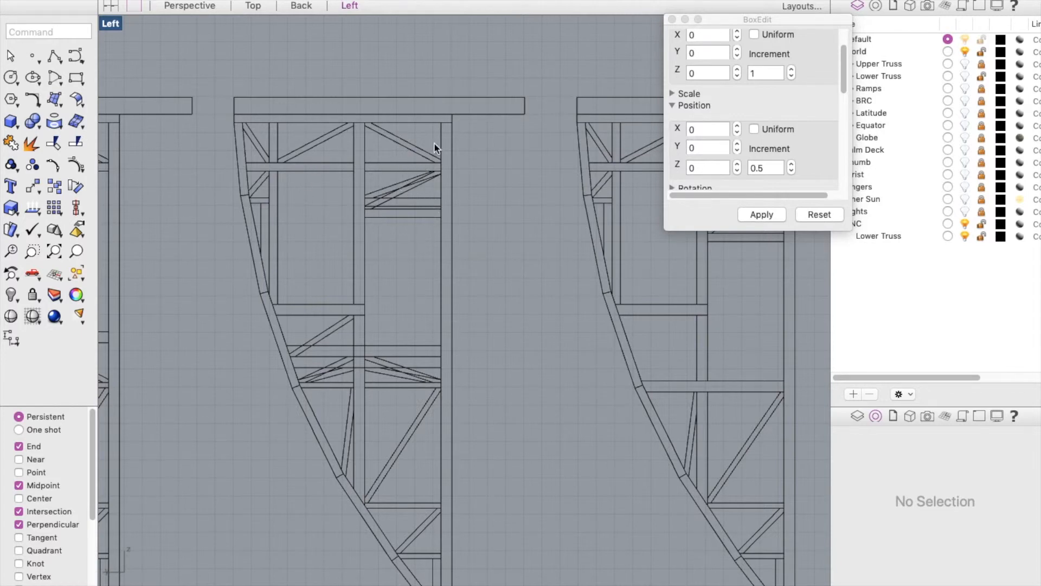
pyautogui.scroll(-3, 450, 206)
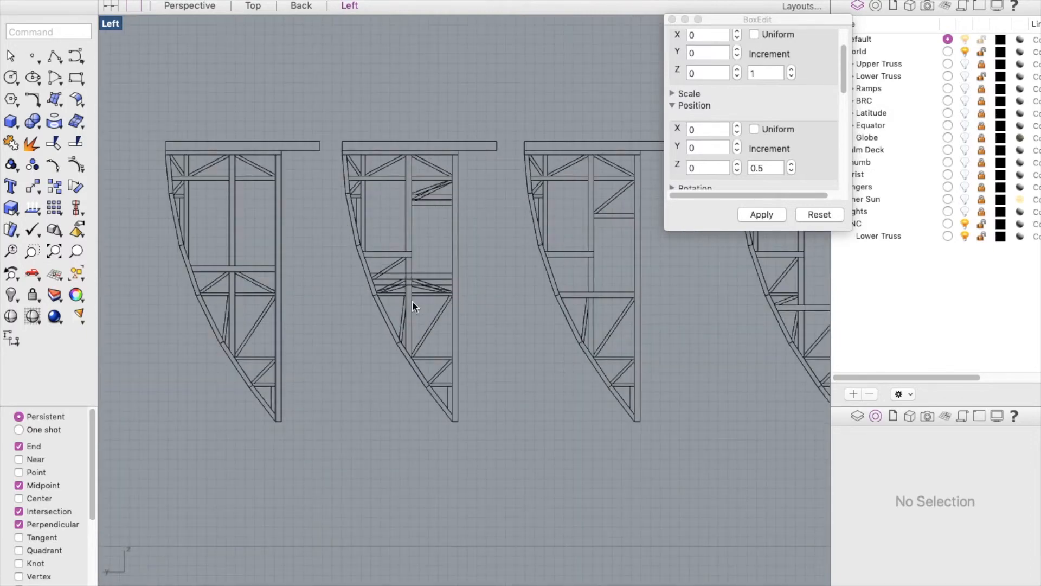
# Examine the first lower truss's frame, crossbars and bracing joints up close in the Left view, and compare it with the whole row of trusses
pyautogui.scroll(-5, 412, 301)
pyautogui.scroll(5, 309, 298)
pyautogui.scroll(2, 340, 293)
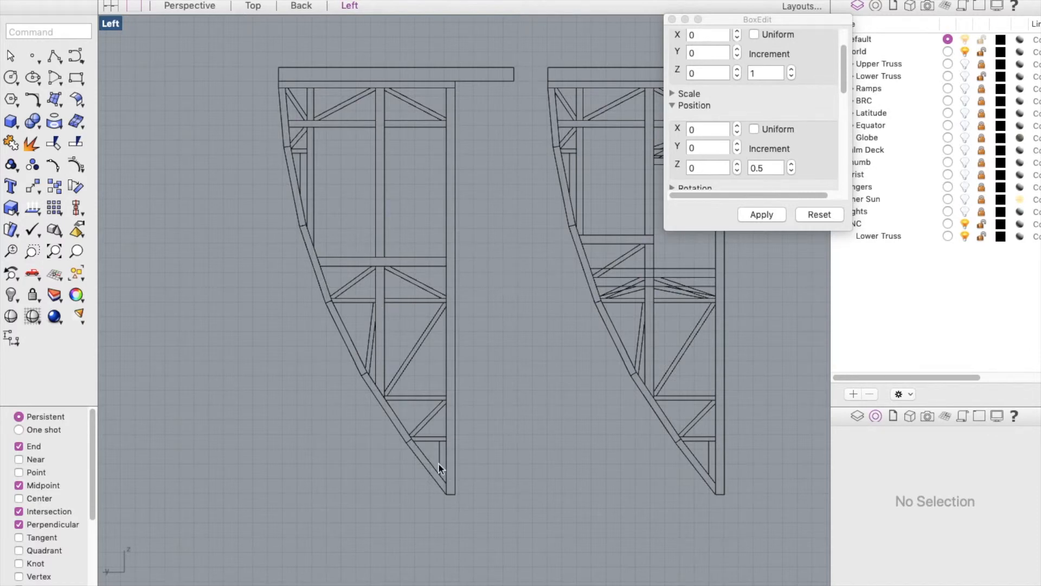
pyautogui.scroll(-2, 228, 249)
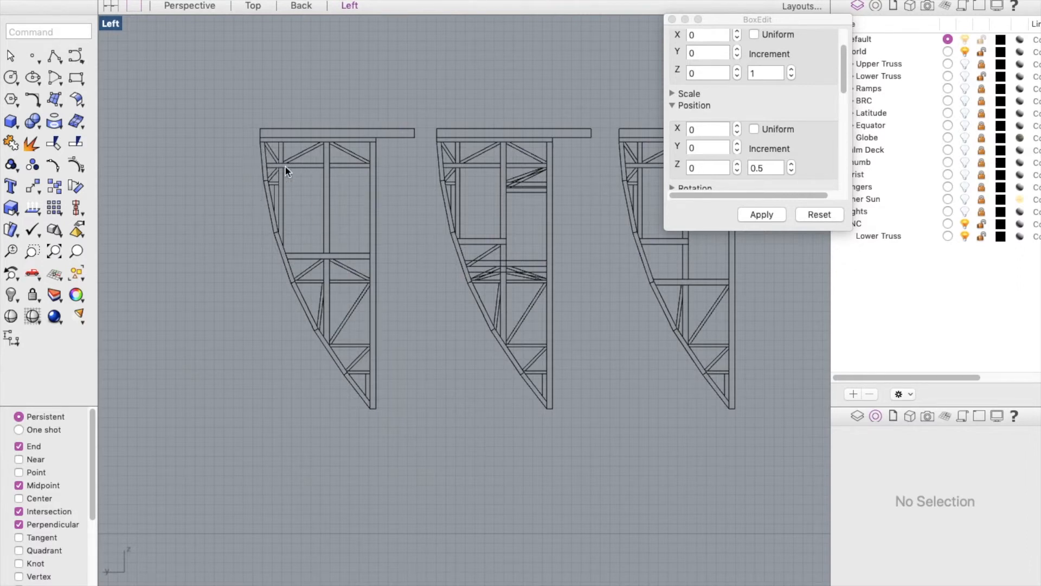
pyautogui.scroll(5, 277, 187)
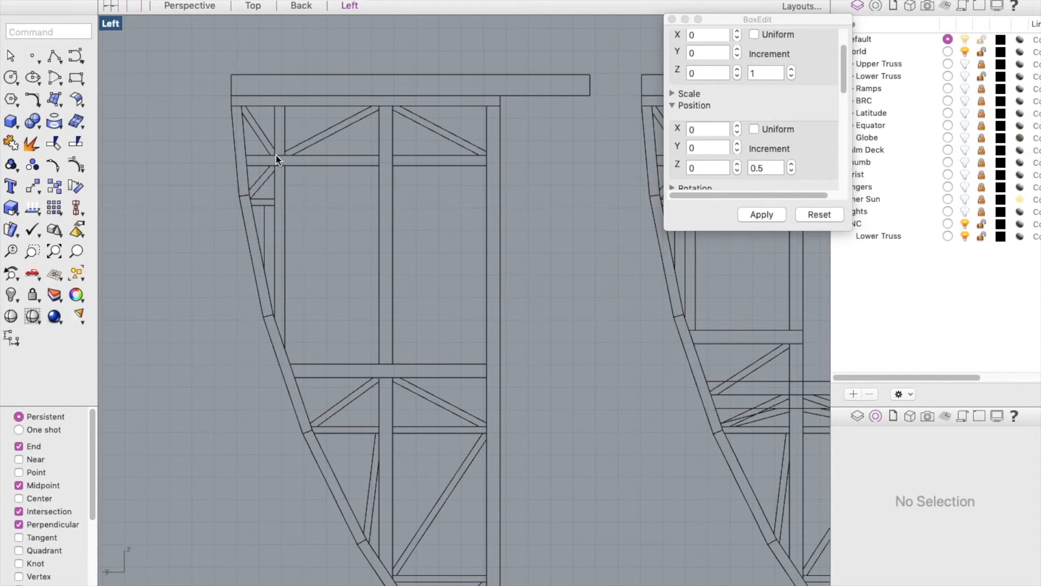
pyautogui.scroll(-2, 277, 159)
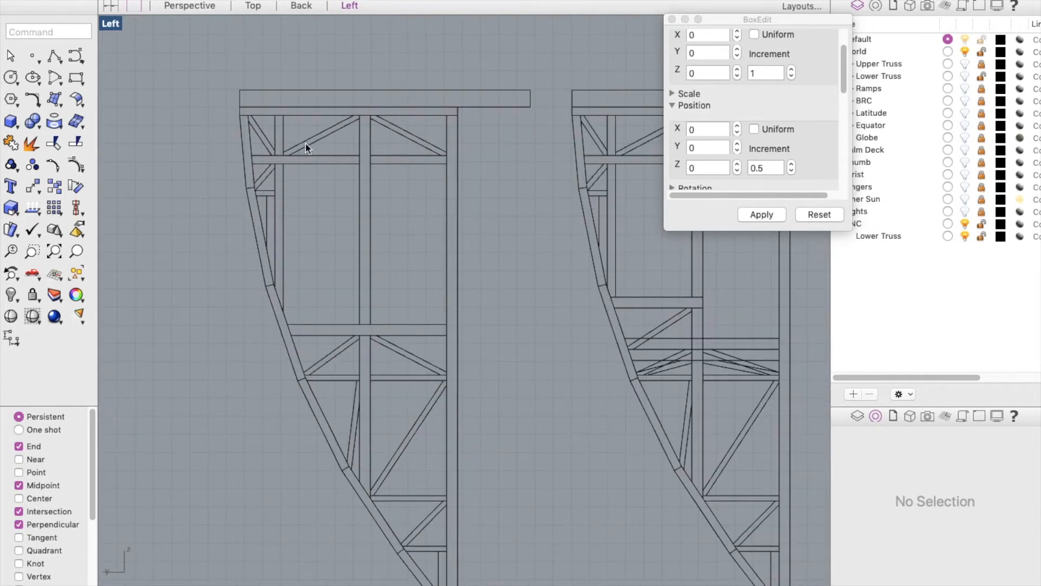
pyautogui.scroll(-1, 273, 148)
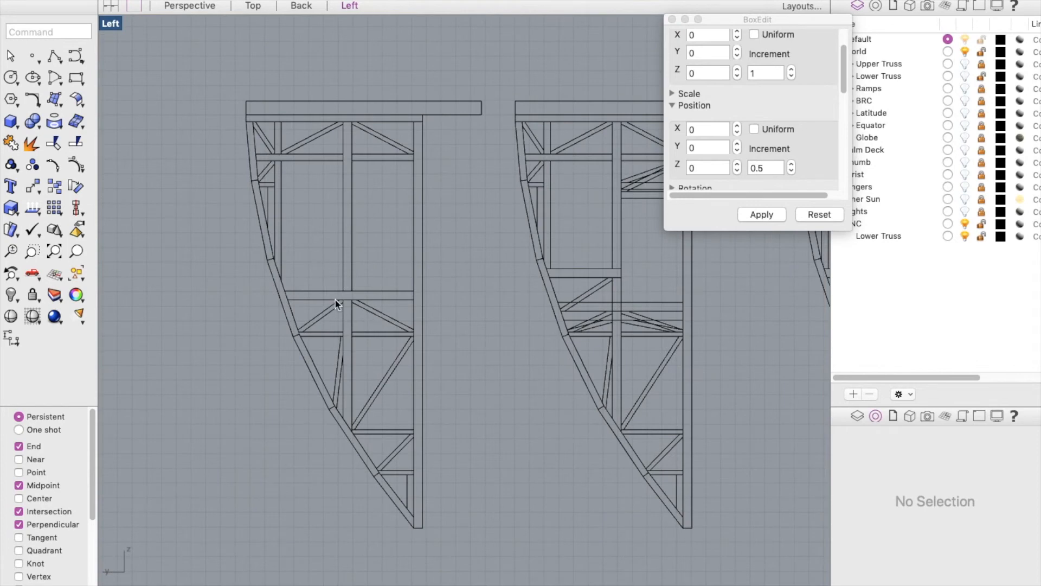
pyautogui.scroll(2, 271, 147)
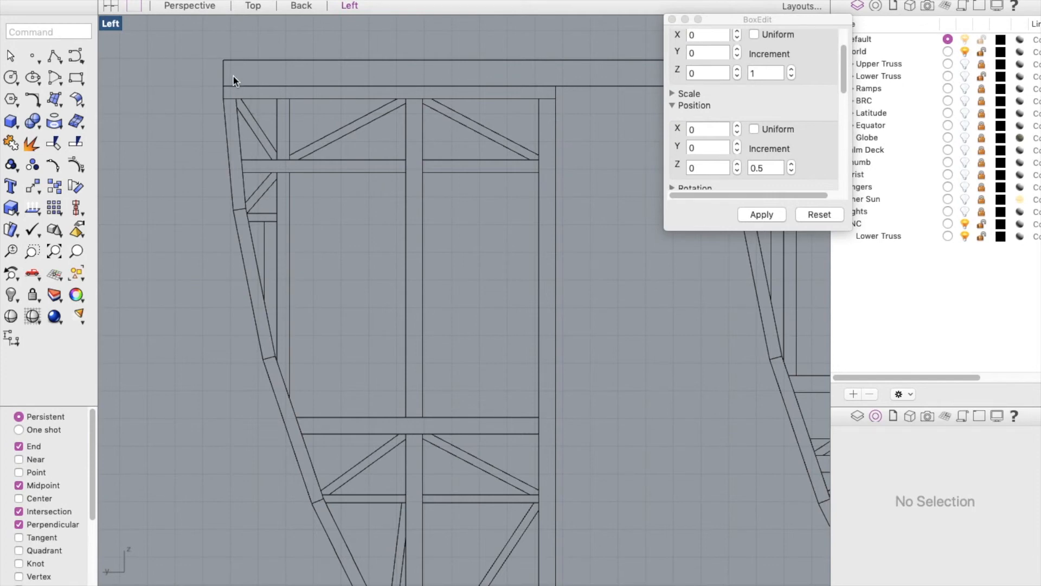
pyautogui.scroll(-3, 234, 76)
pyautogui.scroll(-3, 263, 275)
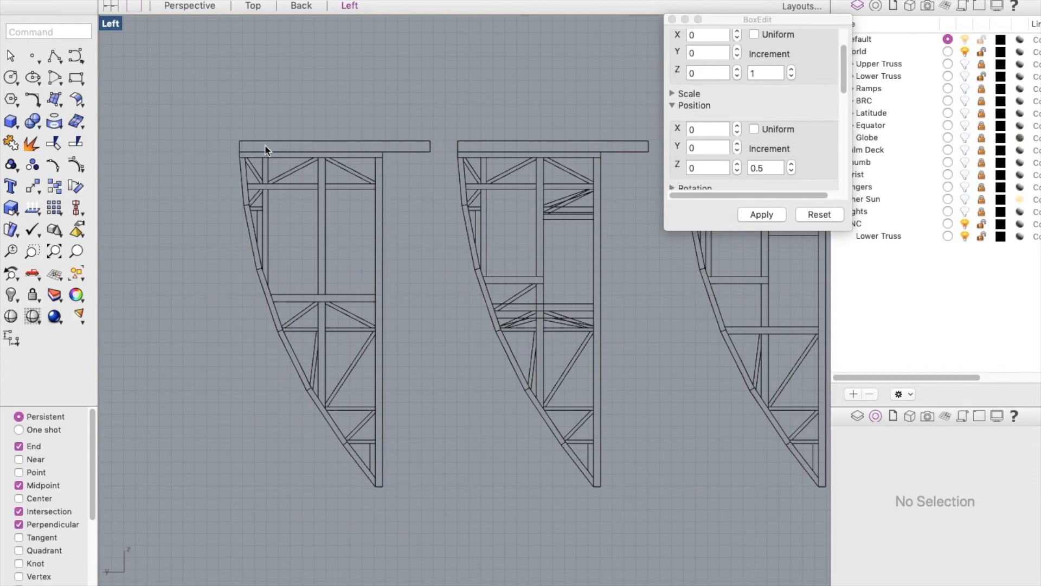
pyautogui.scroll(-2, 278, 339)
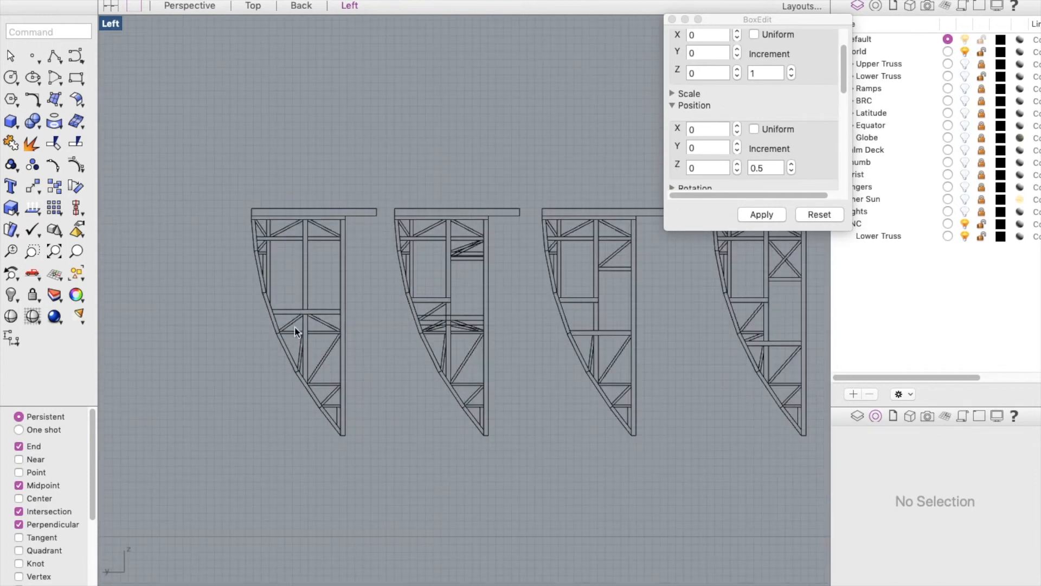
pyautogui.scroll(2, 324, 304)
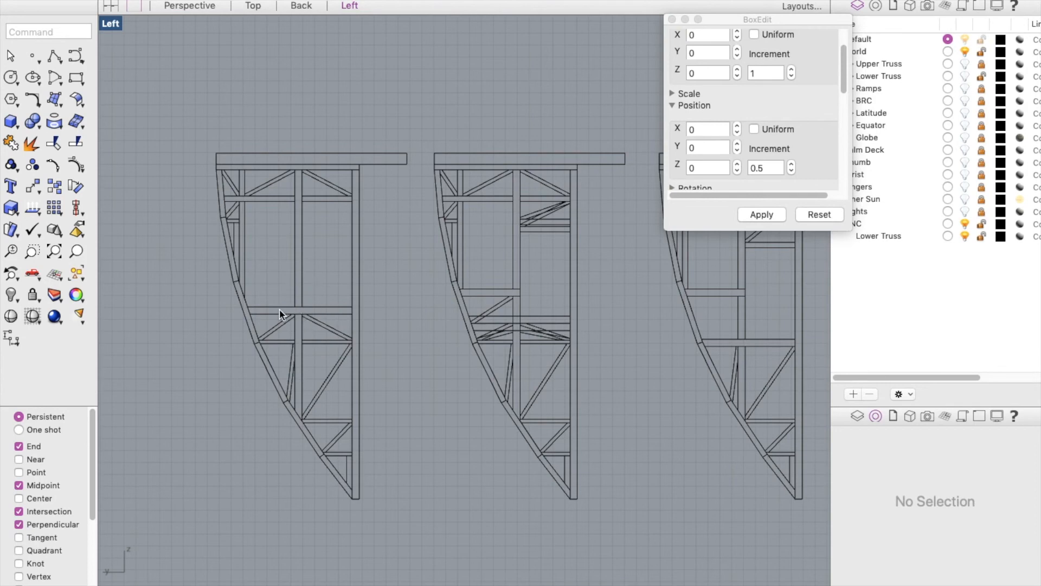
pyautogui.scroll(-2, 282, 304)
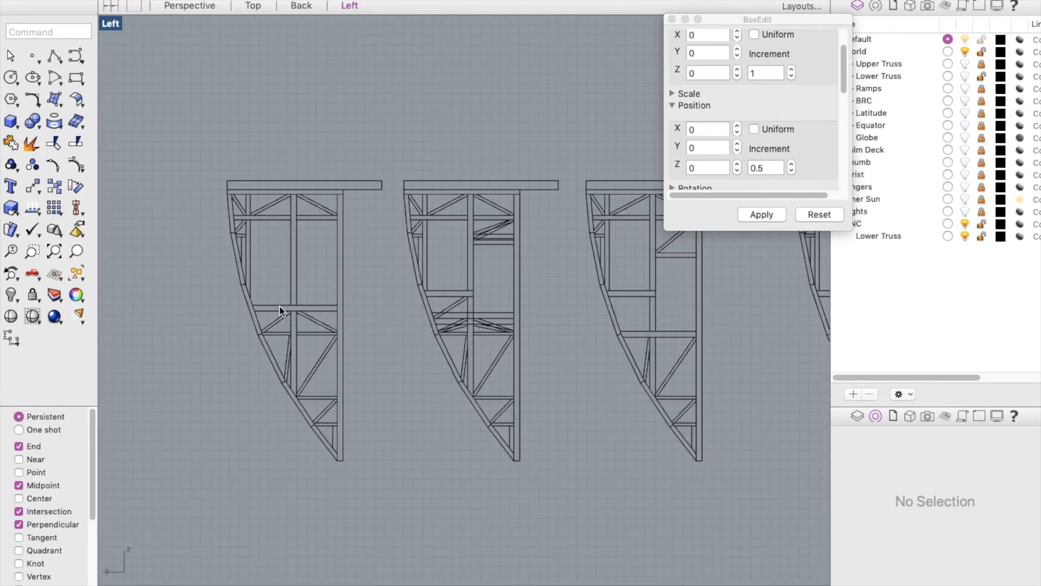
pyautogui.scroll(2, 255, 304)
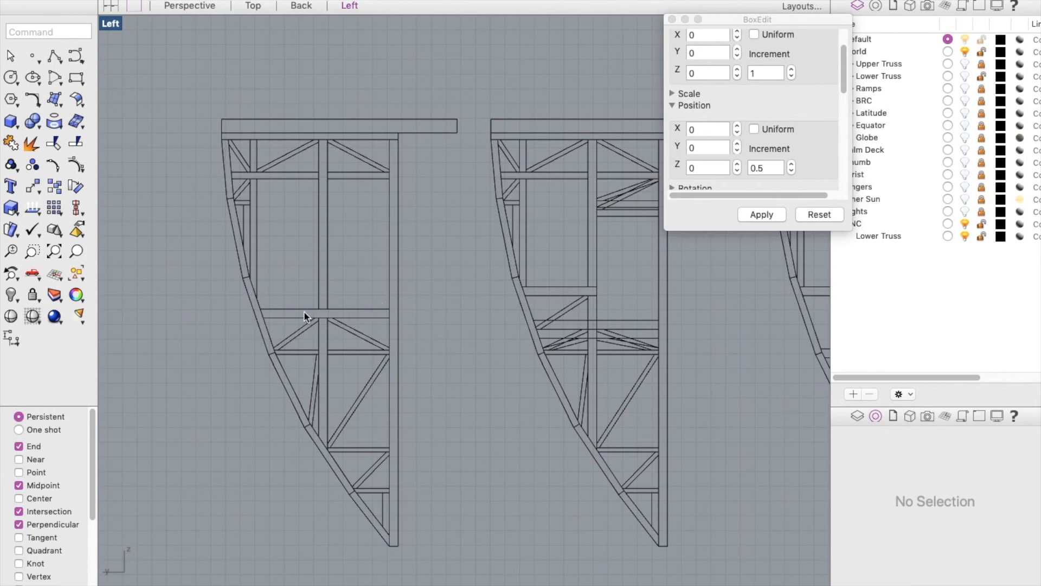
pyautogui.scroll(-5, 303, 312)
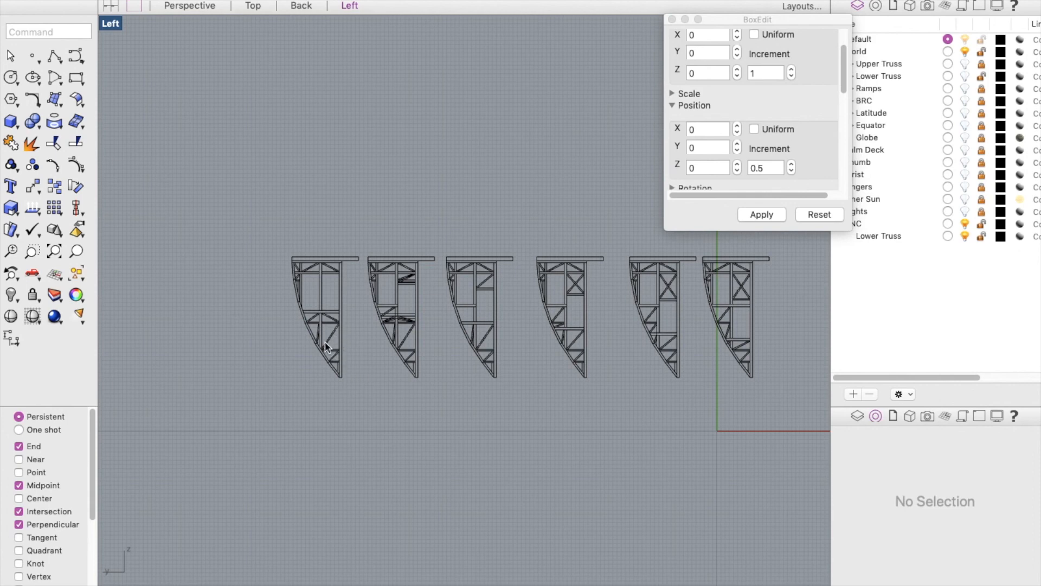
pyautogui.scroll(3, 336, 290)
pyautogui.scroll(-3, 308, 307)
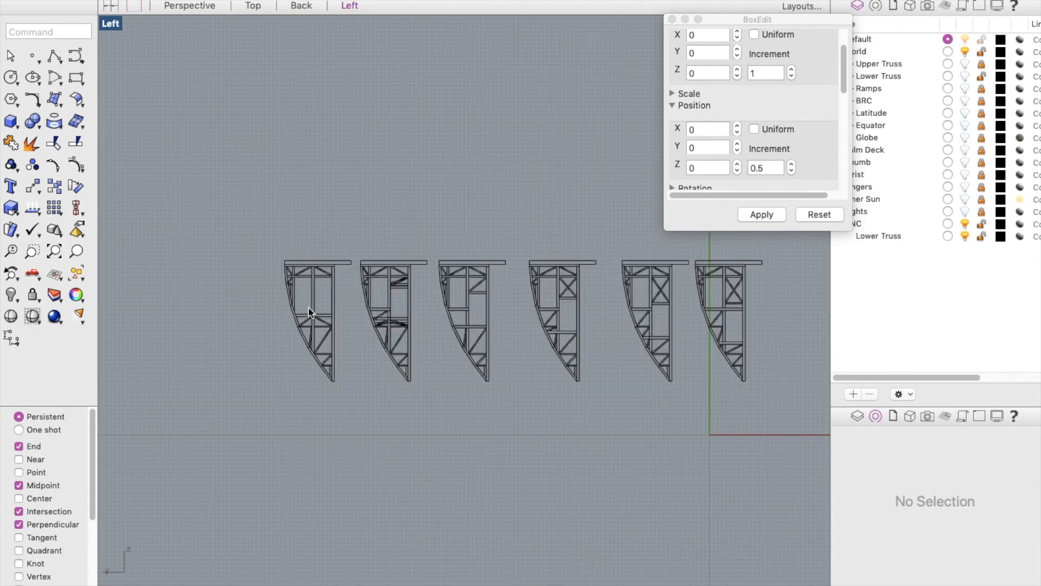